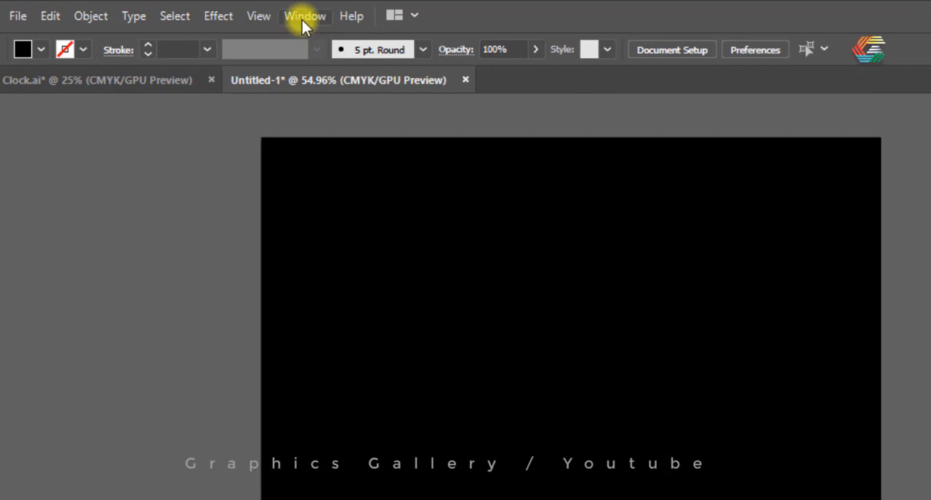
{"action": "left_click", "coordinate": [259, 16]}
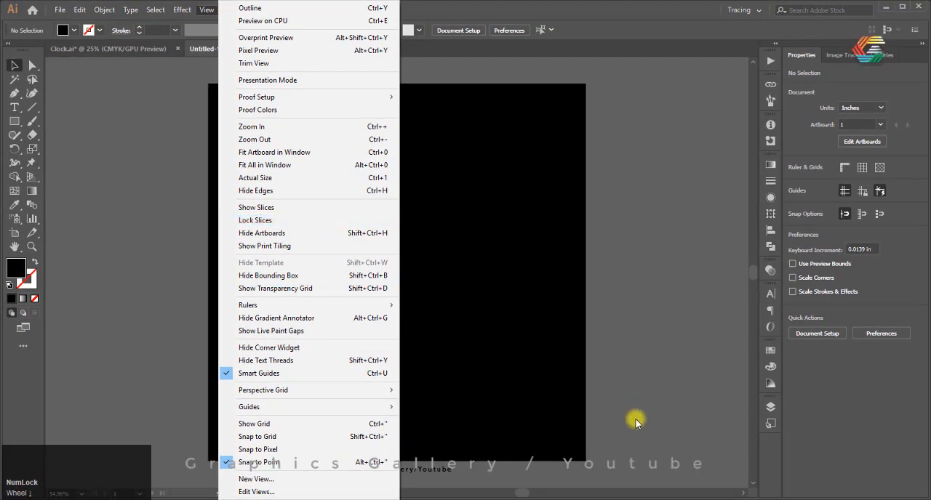
{"action": "left_click", "coordinate": [684, 359]}
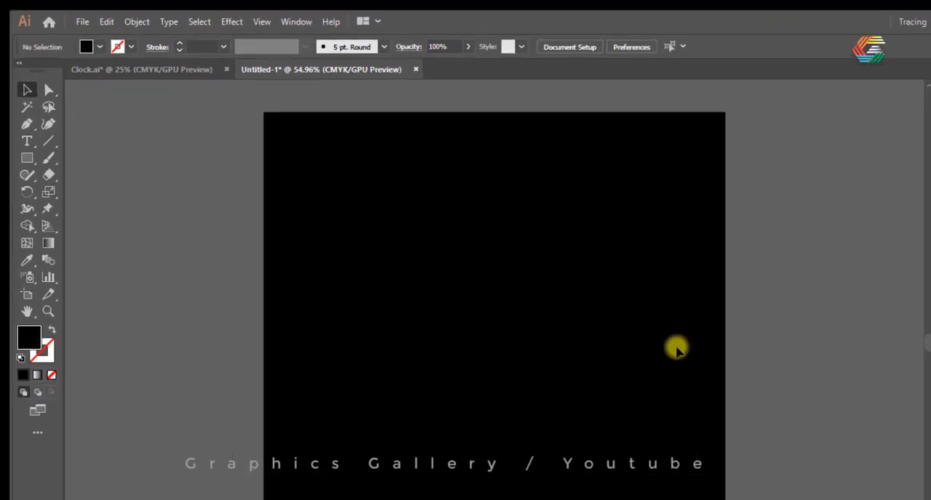
Lock Layer 1 in the layer list and add a new layer above it
{"action": "left_click", "coordinate": [234, 10]}
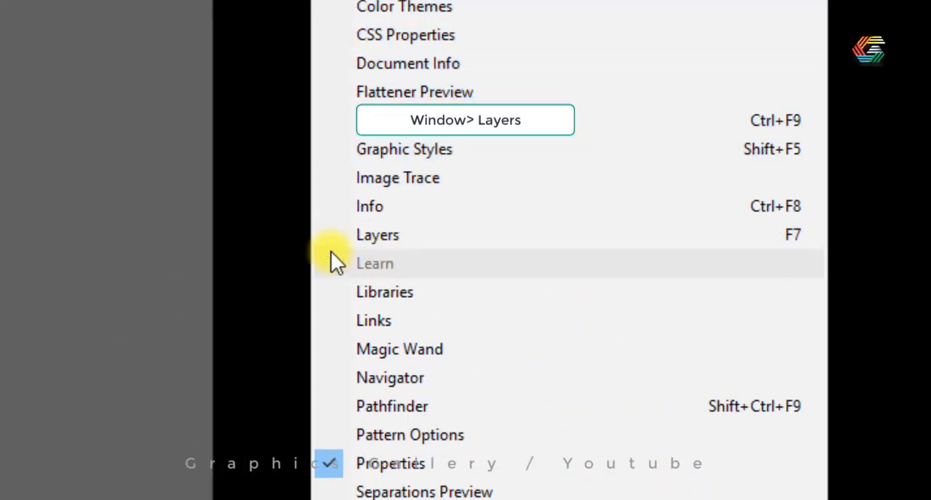
{"action": "left_click", "coordinate": [360, 236]}
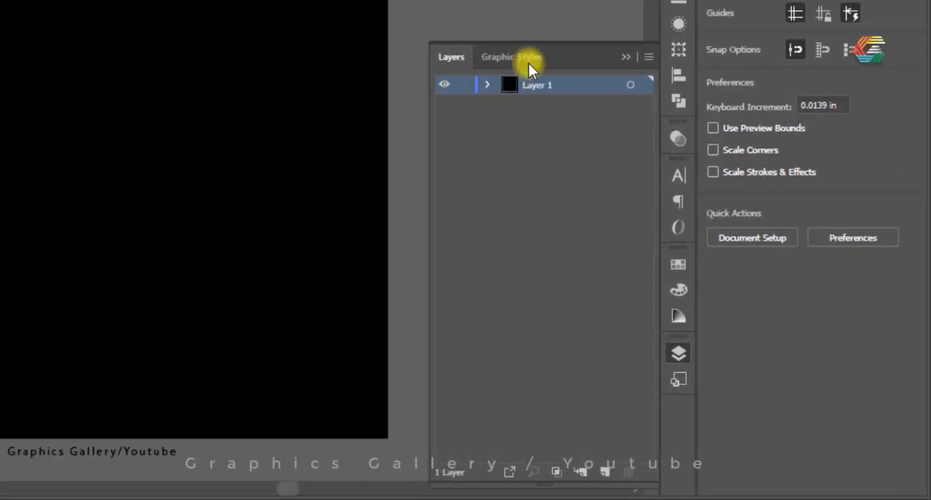
{"action": "left_click", "coordinate": [464, 86]}
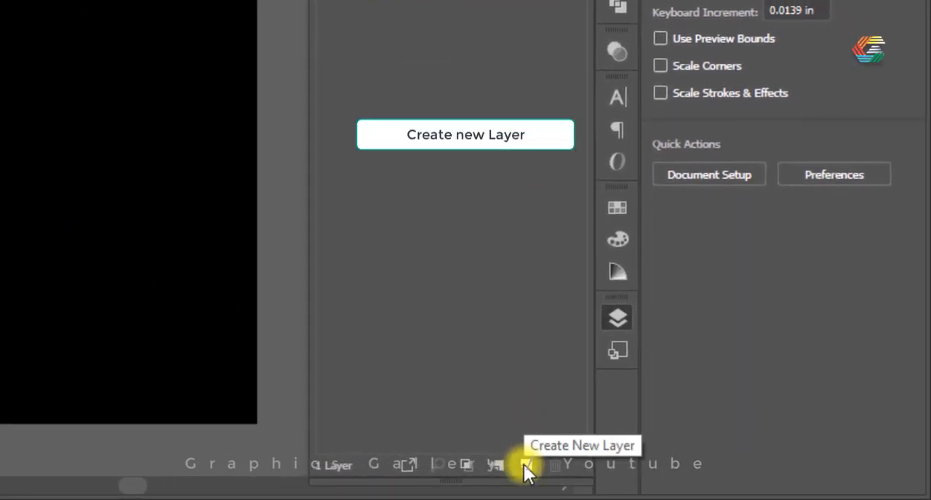
{"action": "left_click", "coordinate": [527, 465]}
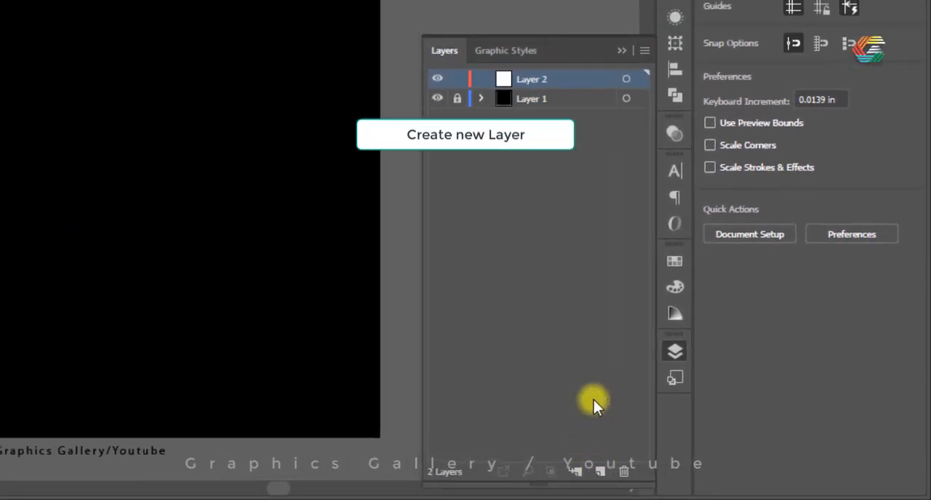
{"action": "left_click", "coordinate": [623, 51]}
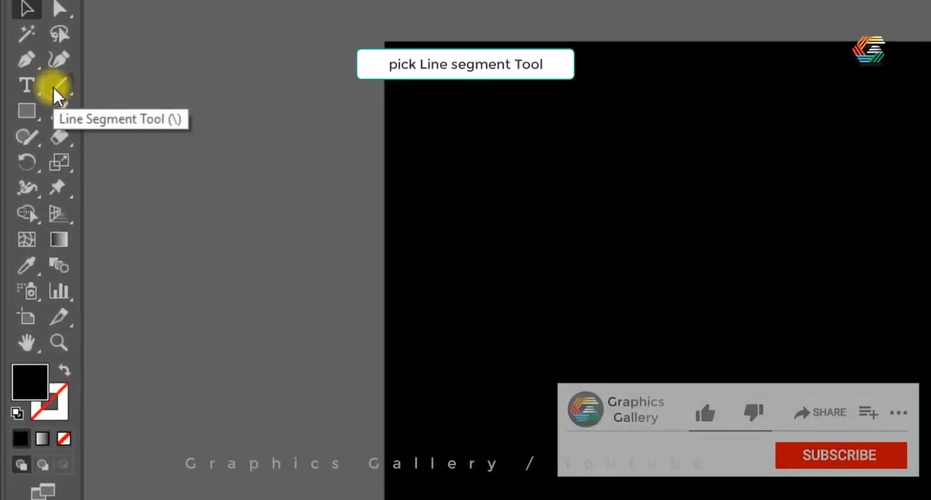
Draw a vertical line about 9.33 in long through the artboard's centre and a 9 in horizontal line crossing it at its midpoint
{"action": "left_click", "coordinate": [59, 88]}
{"action": "left_click_drag", "start_coordinate": [727, 41], "coordinate": [719, 147]}
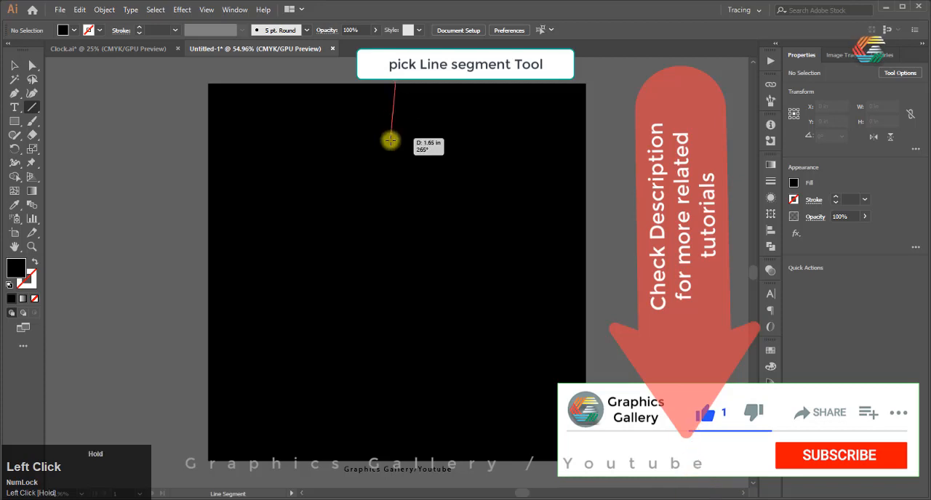
{"action": "left_click_drag", "start_coordinate": [390, 140], "coordinate": [396, 461]}
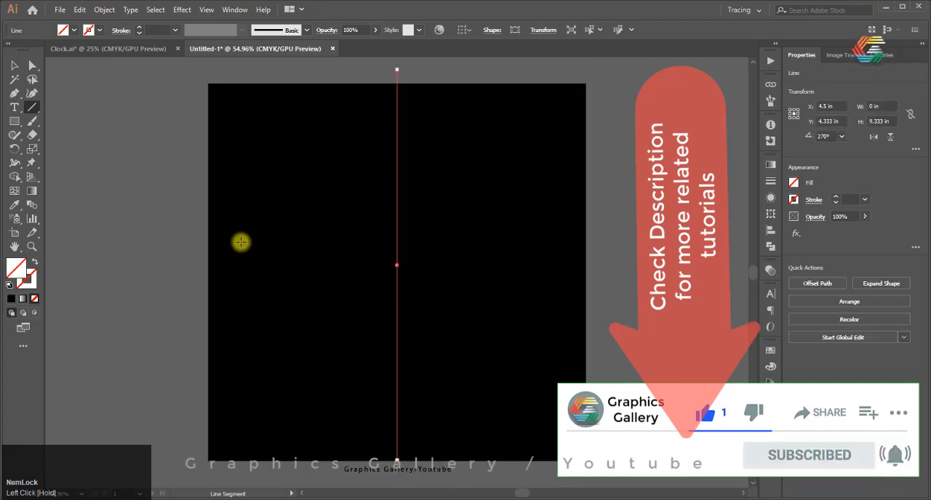
{"action": "mouse_move", "coordinate": [397, 265]}
{"action": "left_mouse_down"}
{"action": "mouse_move", "coordinate": [201, 269]}
{"action": "mouse_move", "coordinate": [587, 264]}
{"action": "left_mouse_up"}
Give the selected horizontal line a white 1 pt stroke
{"action": "left_click", "coordinate": [33, 285]}
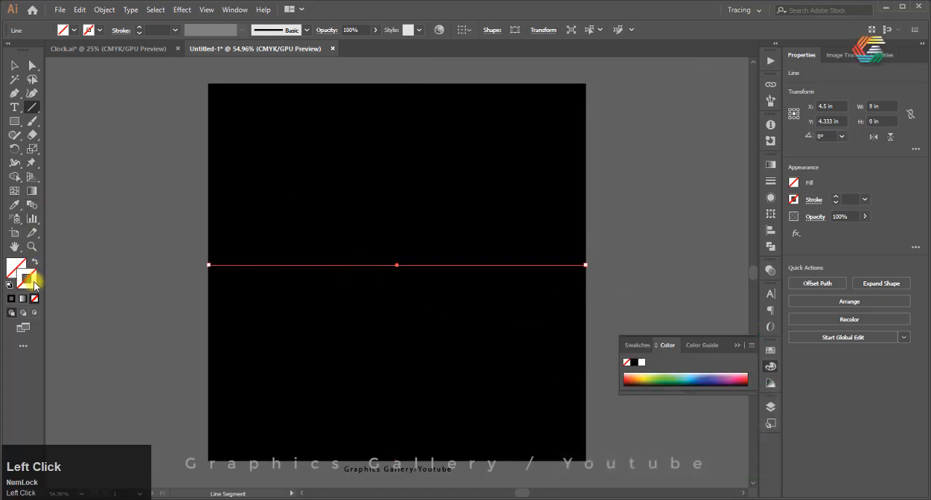
{"action": "left_click", "coordinate": [13, 300]}
{"action": "double_click", "coordinate": [27, 282]}
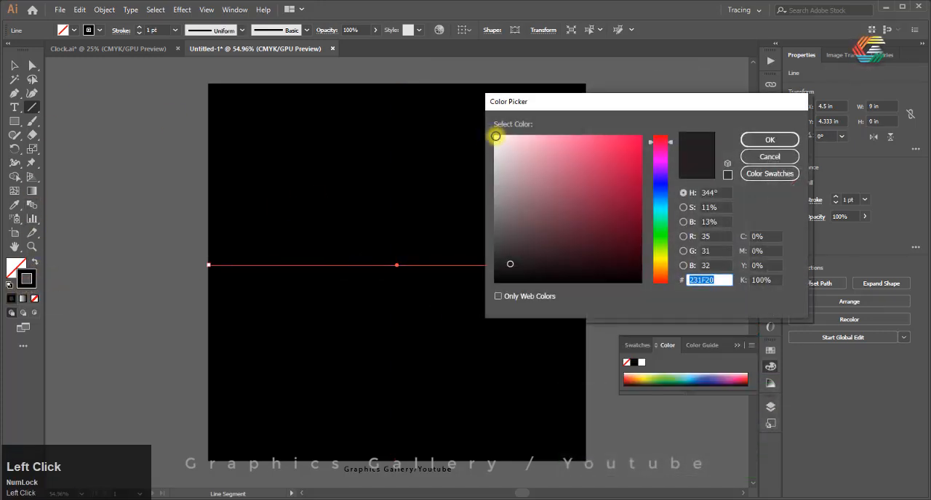
{"action": "left_click", "coordinate": [495, 136]}
{"action": "left_click", "coordinate": [769, 139]}
{"action": "left_click", "coordinate": [428, 100]}
{"action": "left_click", "coordinate": [490, 286]}
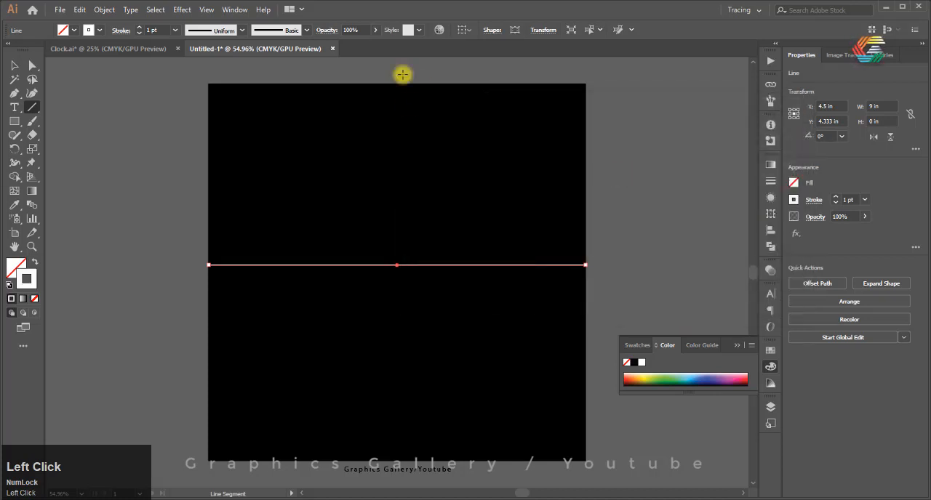
Apply the same white 1 pt stroke to the vertical centre line
{"action": "left_click", "coordinate": [14, 66]}
{"action": "left_click_drag", "start_coordinate": [411, 69], "coordinate": [375, 98]}
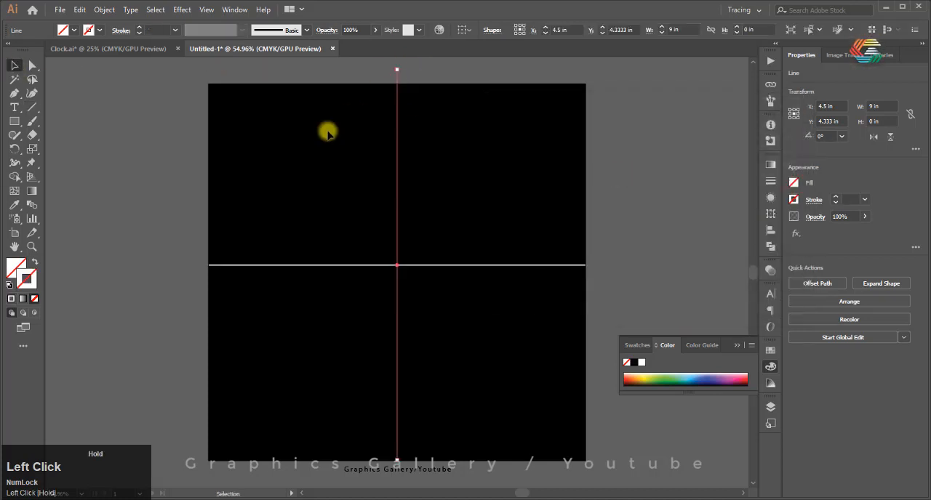
{"action": "left_click", "coordinate": [9, 298]}
{"action": "left_click", "coordinate": [525, 191]}
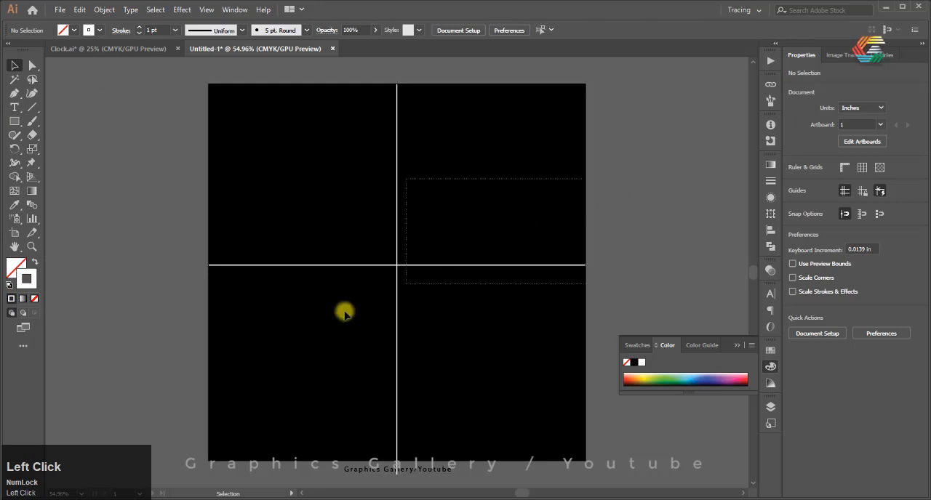
Select both crossing lines and lock them in place
{"action": "left_click_drag", "start_coordinate": [345, 314], "coordinate": [281, 340]}
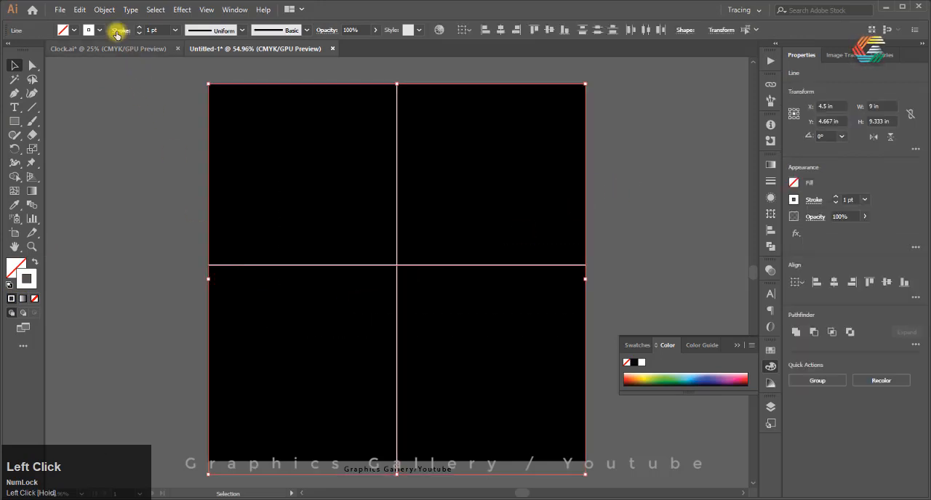
{"action": "left_click", "coordinate": [103, 9]}
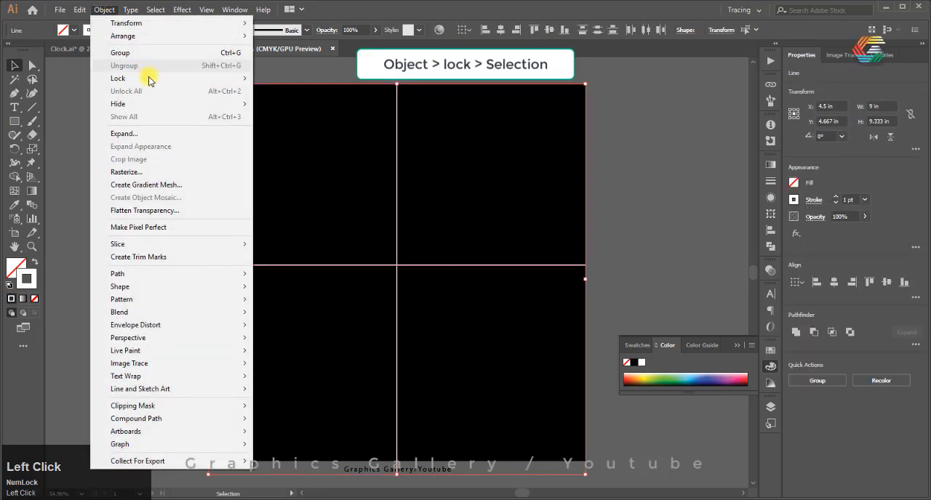
{"action": "mouse_move", "coordinate": [183, 78]}
{"action": "left_click", "coordinate": [284, 78]}
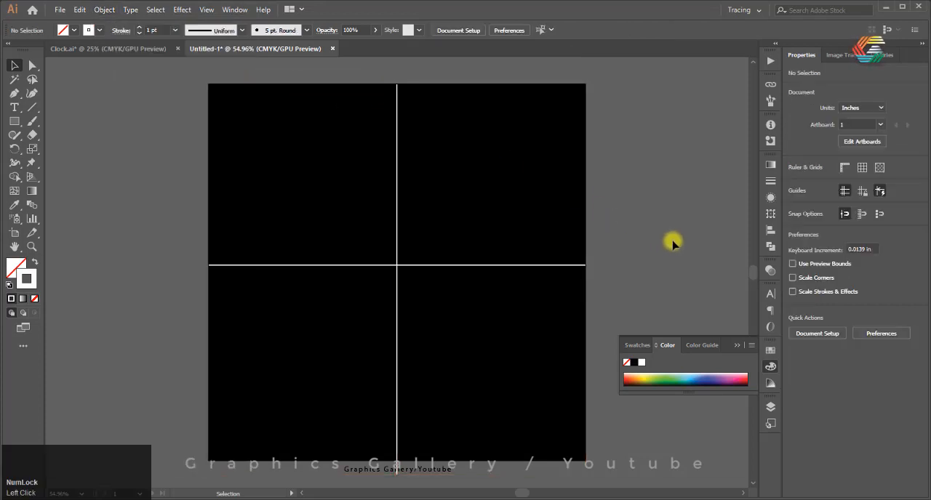
Add a third layer and rename the layers BG, Lines and 1, from the lowest to the uppermost
{"action": "left_click", "coordinate": [769, 412]}
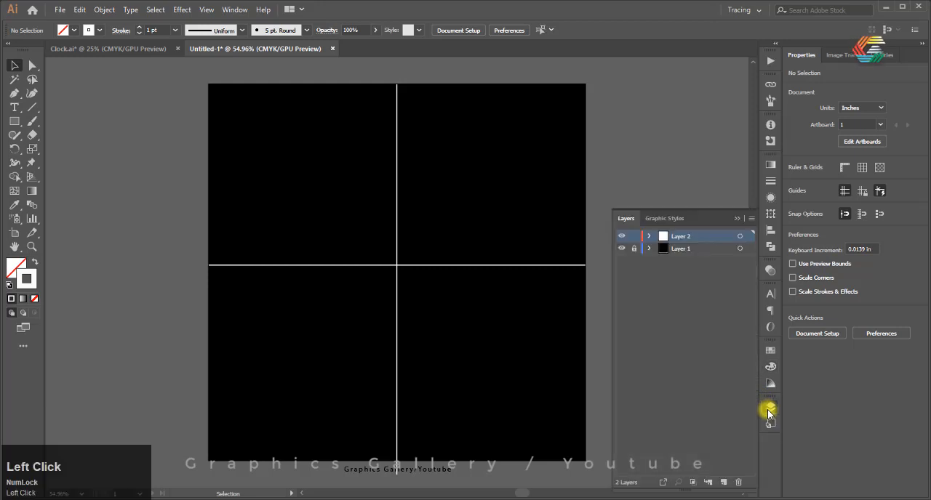
{"action": "left_click", "coordinate": [725, 482]}
{"action": "left_click", "coordinate": [684, 261]}
{"action": "double_click", "coordinate": [684, 262]}
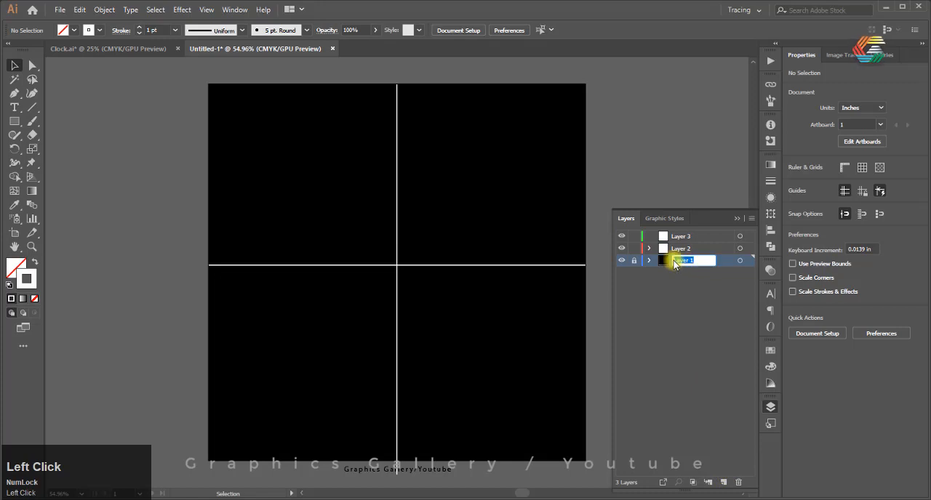
{"action": "type", "text": "BG"}
{"action": "double_click", "coordinate": [705, 248]}
{"action": "type", "text": "Lines"}
{"action": "double_click", "coordinate": [669, 237]}
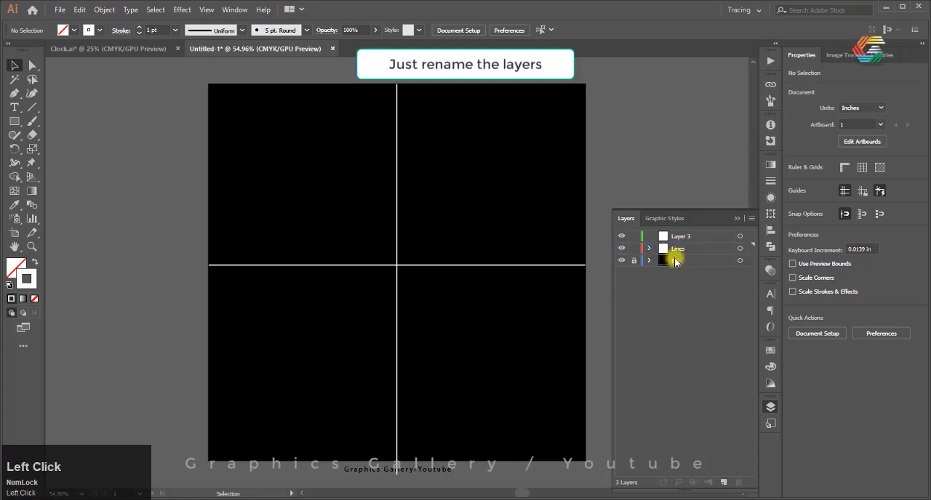
{"action": "type", "text": "1"}
{"action": "left_click", "coordinate": [654, 328]}
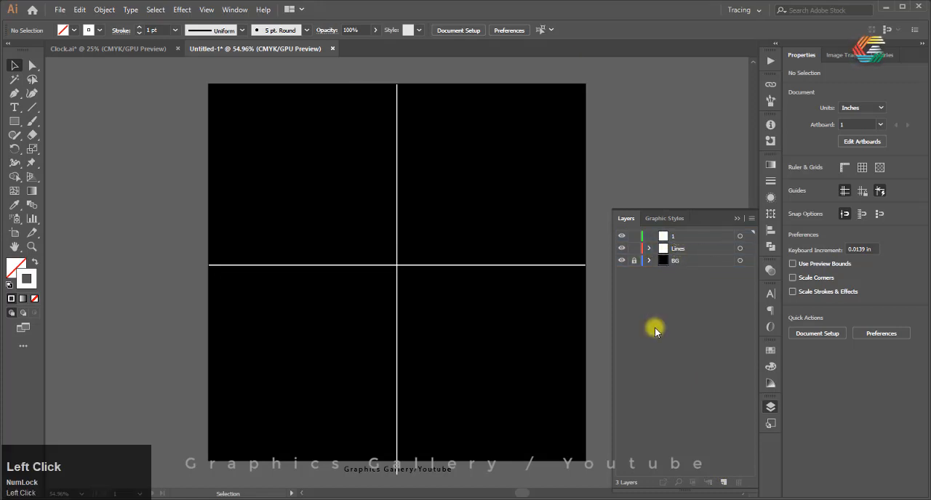
On layer 1, draw a white rectangle without stroke, about 0.095 by 0.21 in, over the vertical line near the artboard's upper edge
{"action": "left_click", "coordinate": [666, 239]}
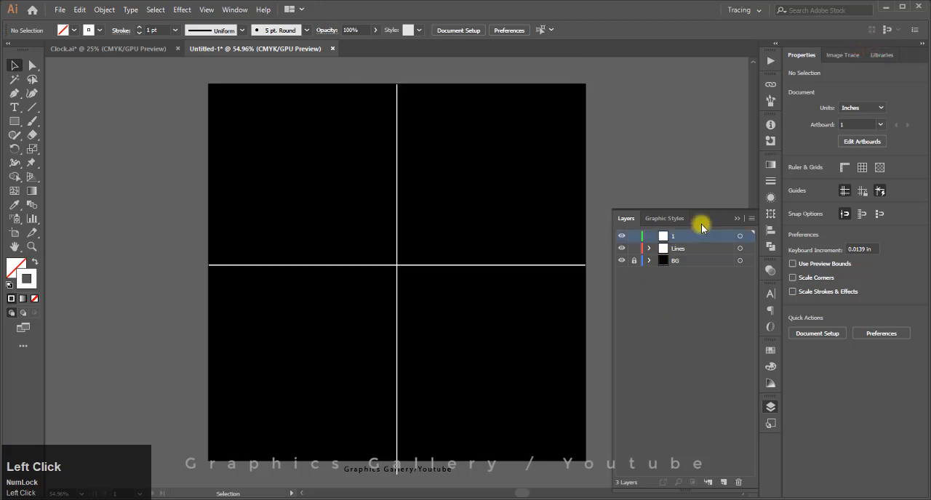
{"action": "left_click", "coordinate": [735, 218]}
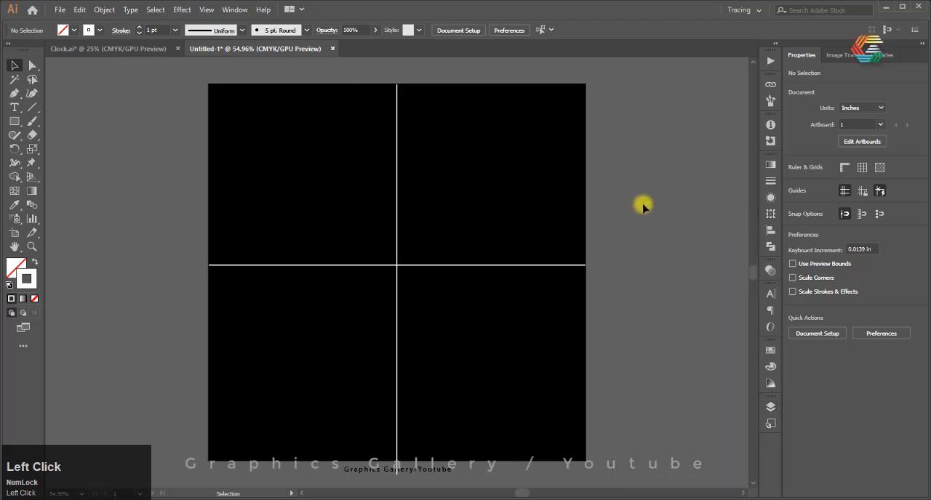
{"action": "left_click", "coordinate": [22, 122]}
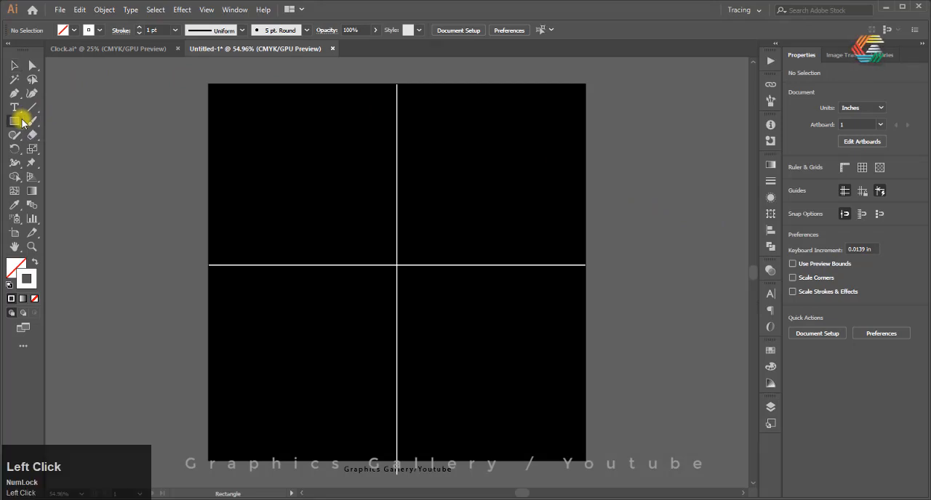
{"action": "left_click", "coordinate": [33, 261]}
{"action": "left_click", "coordinate": [13, 269]}
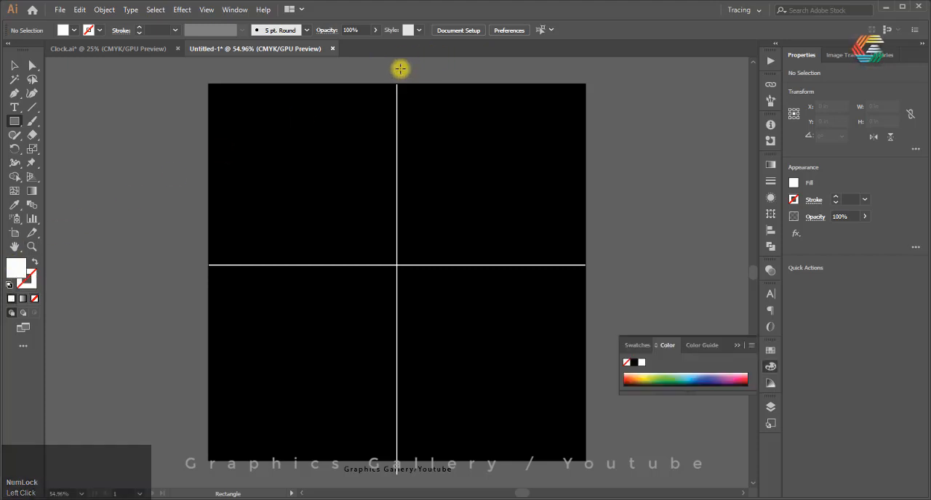
{"action": "scroll", "coordinate": [401, 76], "scroll_direction": "up", "scroll_amount": 4}
{"action": "left_click_drag", "start_coordinate": [395, 106], "coordinate": [411, 138]}
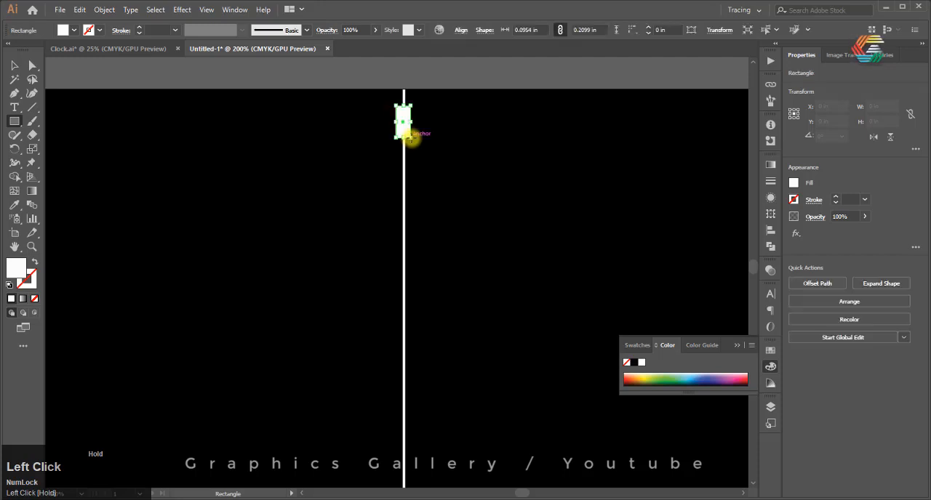
Shrink the rectangle to about 0.071 by 0.155 in and centre it on the vertical line
{"action": "scroll", "coordinate": [367, 141], "scroll_direction": "down", "scroll_amount": 4}
{"action": "scroll", "coordinate": [366, 140], "scroll_direction": "up", "scroll_amount": 3}
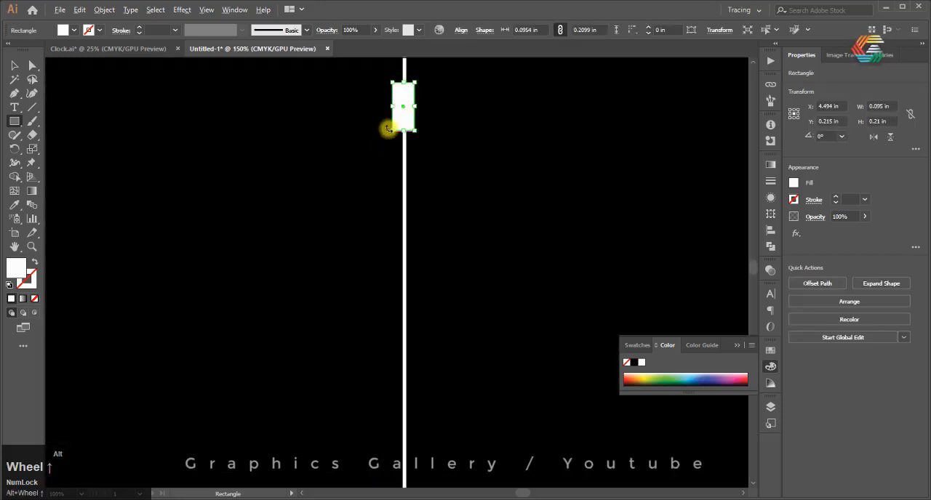
{"action": "left_click_drag", "start_coordinate": [416, 131], "coordinate": [409, 118]}
{"action": "left_click", "coordinate": [9, 68]}
{"action": "scroll", "coordinate": [414, 73], "scroll_direction": "up", "scroll_amount": 6}
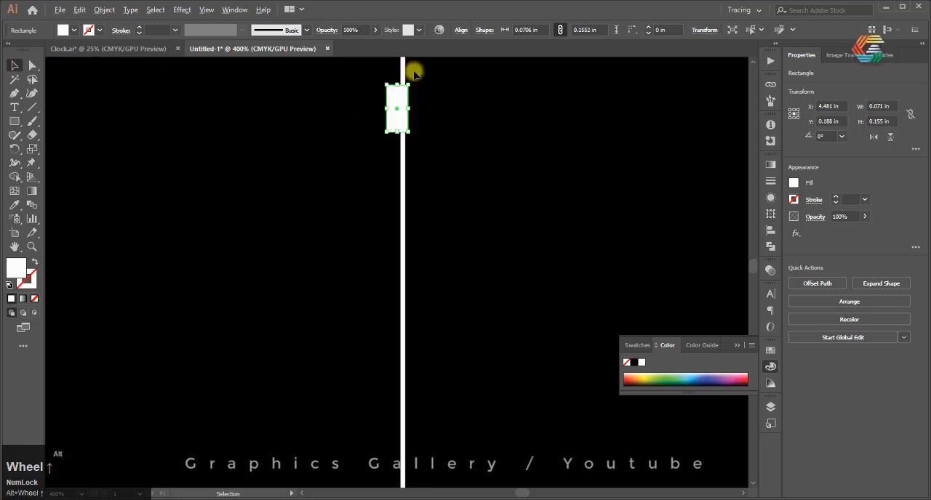
{"action": "left_click_drag", "start_coordinate": [312, 273], "coordinate": [350, 274]}
{"action": "left_click", "coordinate": [438, 255]}
Create four white squares about 0.51 in wide above the artboard, three in a row and one beneath the middle one
{"action": "scroll", "coordinate": [417, 155], "scroll_direction": "down", "scroll_amount": 4}
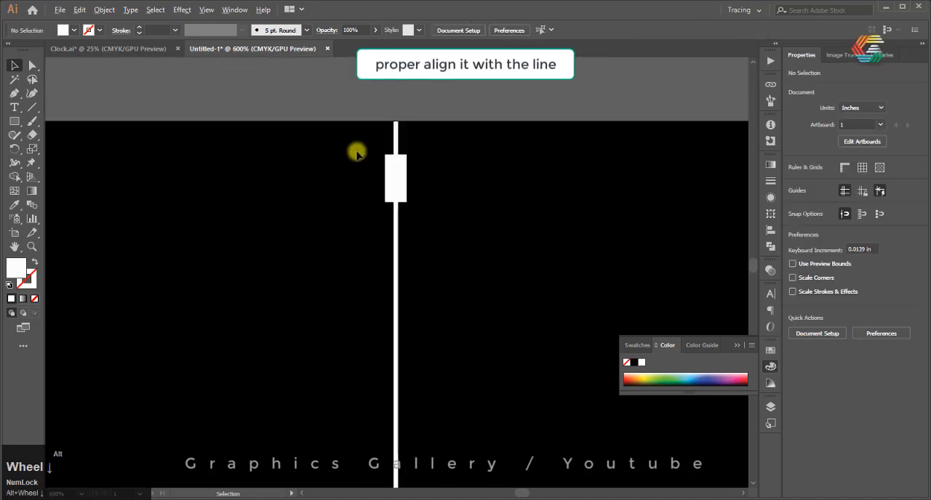
{"action": "scroll", "coordinate": [436, 152], "scroll_direction": "down", "scroll_amount": 4}
{"action": "scroll", "coordinate": [436, 149], "scroll_direction": "up", "scroll_amount": 3}
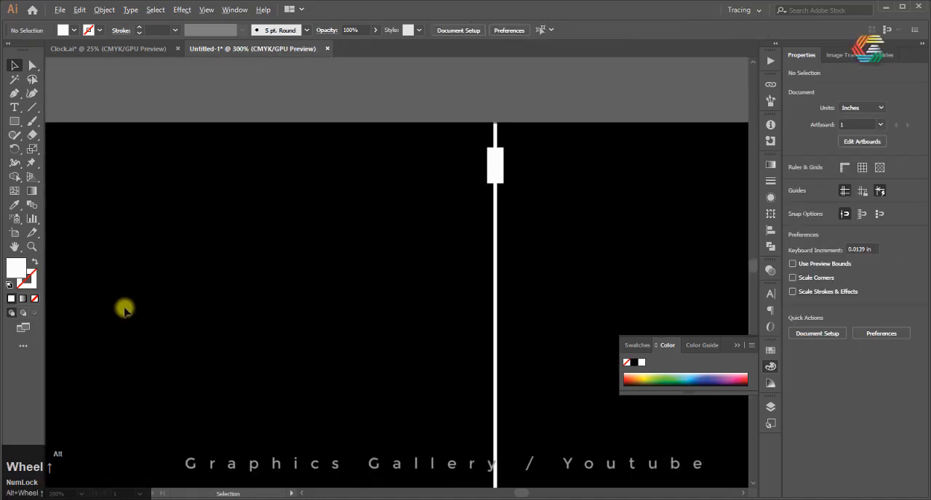
{"action": "scroll", "coordinate": [424, 330], "scroll_direction": "down", "scroll_amount": 4}
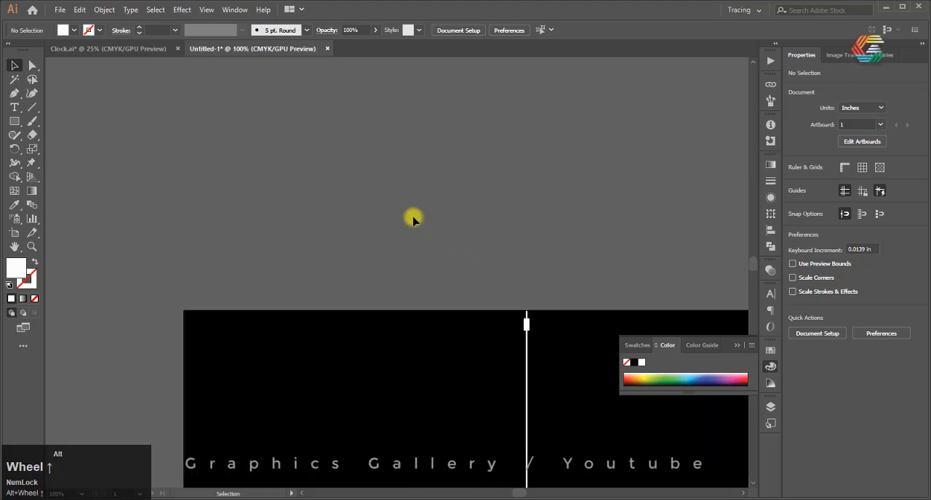
{"action": "left_click", "coordinate": [14, 121]}
{"action": "mouse_move", "coordinate": [290, 167]}
{"action": "left_mouse_down"}
{"action": "mouse_move", "coordinate": [333, 197]}
{"action": "mouse_move", "coordinate": [331, 207]}
{"action": "left_mouse_up"}
{"action": "left_click_drag", "start_coordinate": [349, 168], "coordinate": [389, 207]}
{"action": "mouse_move", "coordinate": [413, 167]}
{"action": "left_mouse_down"}
{"action": "mouse_move", "coordinate": [436, 206]}
{"action": "mouse_move", "coordinate": [454, 207]}
{"action": "left_mouse_up"}
{"action": "left_click_drag", "start_coordinate": [350, 231], "coordinate": [388, 271]}
Fill the first square of the row with dark brown 63470E
{"action": "left_click", "coordinate": [14, 66]}
{"action": "left_click", "coordinate": [310, 187]}
{"action": "double_click", "coordinate": [16, 268]}
{"action": "left_click", "coordinate": [659, 263]}
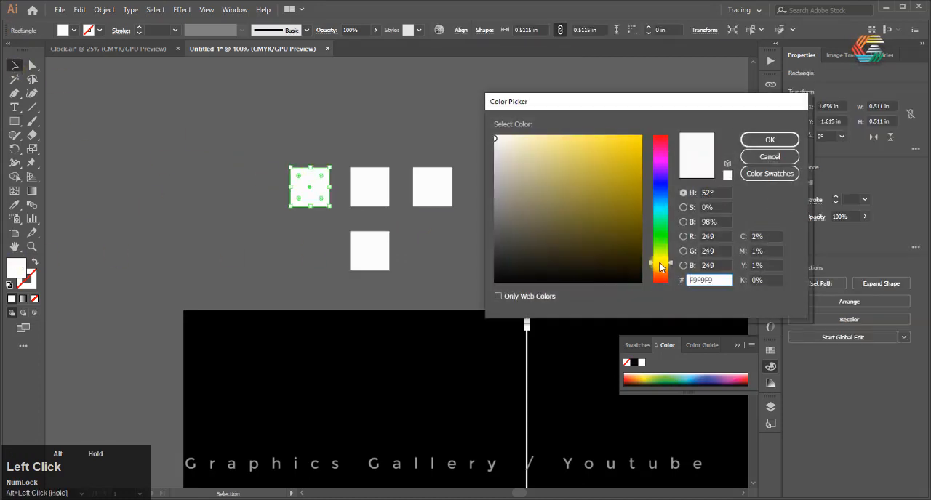
{"action": "left_click", "coordinate": [661, 268]}
{"action": "left_click", "coordinate": [623, 219]}
{"action": "left_click", "coordinate": [621, 225]}
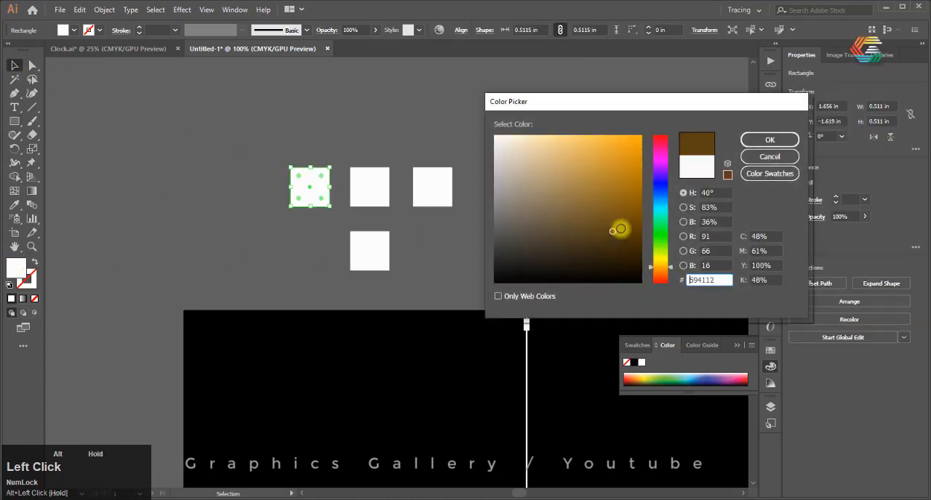
{"action": "left_click", "coordinate": [769, 140]}
Fill the middle square of the row with a light golden yellow
{"action": "left_click", "coordinate": [355, 198]}
{"action": "double_click", "coordinate": [22, 274]}
{"action": "left_click_drag", "start_coordinate": [659, 259], "coordinate": [664, 267]}
{"action": "left_click", "coordinate": [627, 138]}
{"action": "left_click_drag", "start_coordinate": [614, 163], "coordinate": [580, 152]}
{"action": "left_click", "coordinate": [770, 140]}
Fill the third square of the row with medium brown 7F6530
{"action": "left_click", "coordinate": [204, 257]}
{"action": "double_click", "coordinate": [18, 270]}
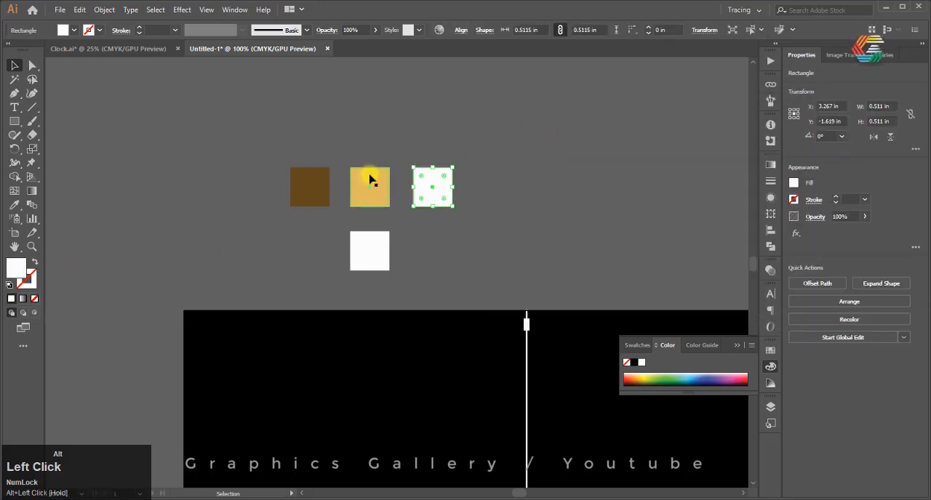
{"action": "left_click_drag", "start_coordinate": [663, 227], "coordinate": [658, 267]}
{"action": "left_click", "coordinate": [613, 232]}
{"action": "left_click_drag", "start_coordinate": [614, 231], "coordinate": [587, 208]}
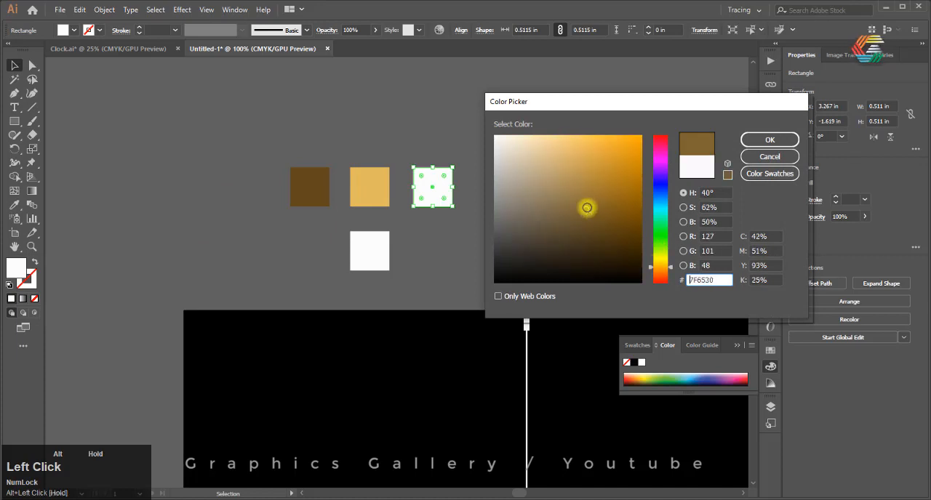
{"action": "left_click", "coordinate": [768, 140]}
{"action": "left_click", "coordinate": [532, 155]}
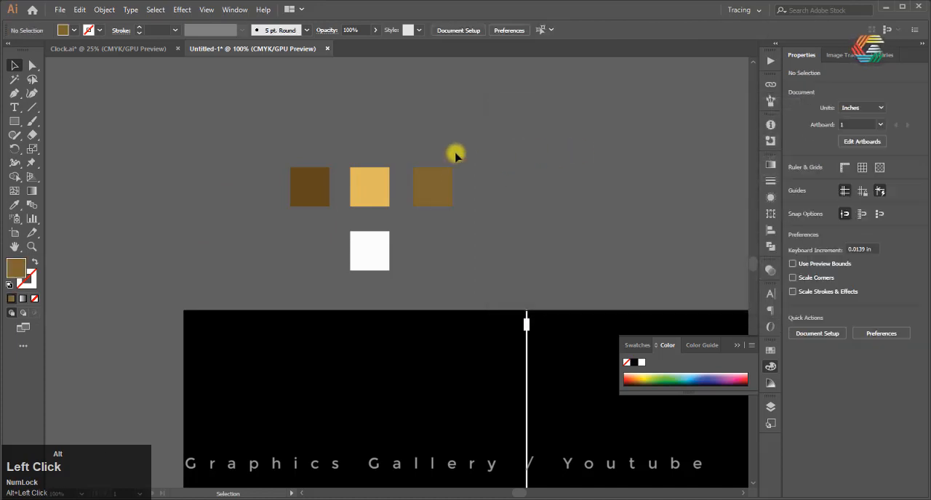
Apply a linear gradient to the square beneath the row and sample the third square's medium brown for its end stop
{"action": "left_click", "coordinate": [374, 252]}
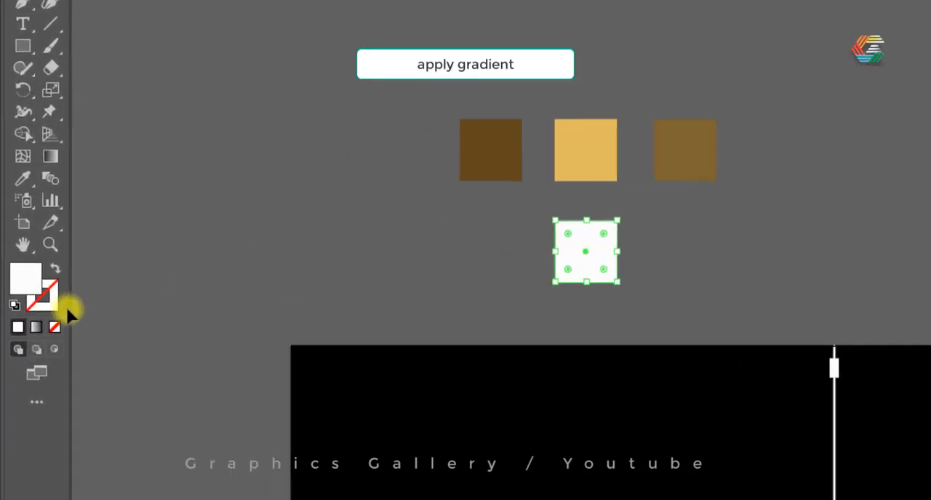
{"action": "left_click", "coordinate": [32, 332]}
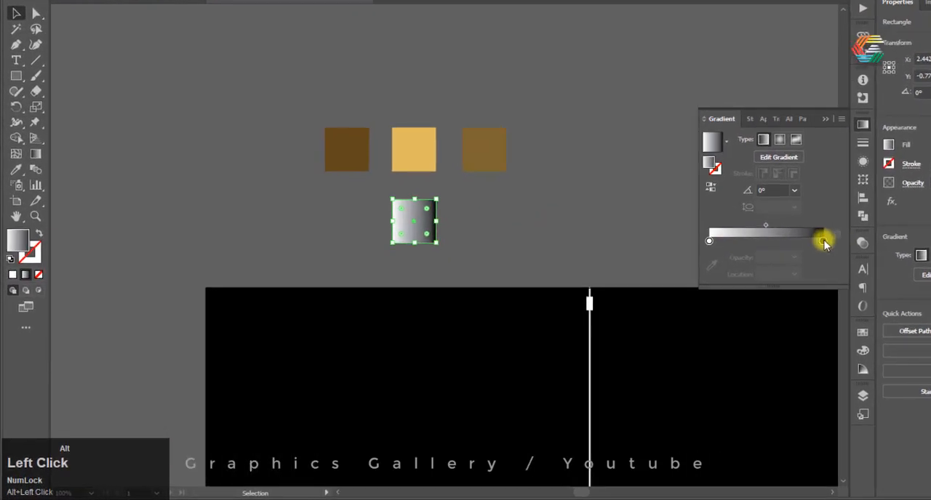
{"action": "left_click", "coordinate": [821, 242]}
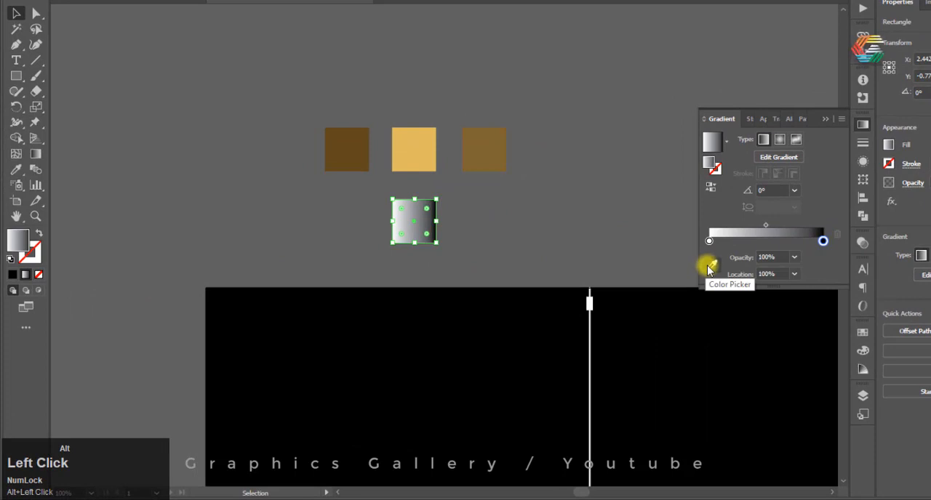
{"action": "left_click", "coordinate": [710, 267]}
{"action": "left_click", "coordinate": [488, 149]}
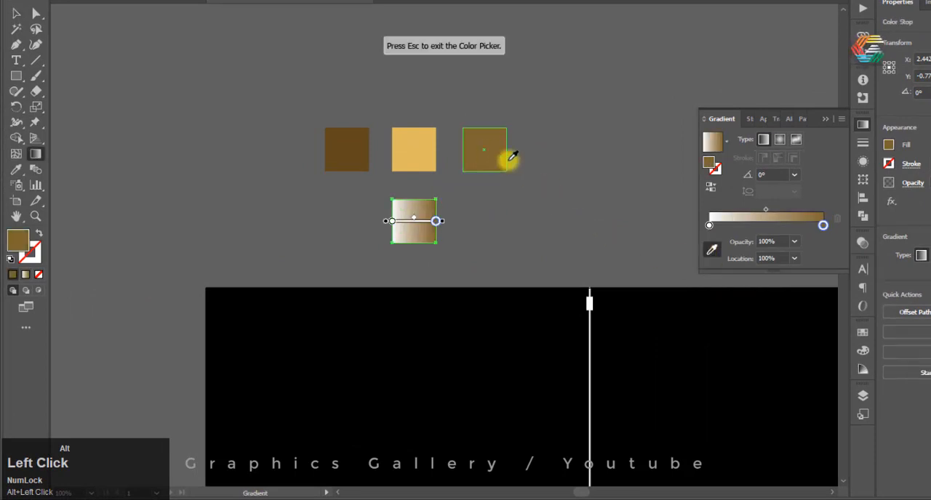
Sample the dark brown square for the gradient's start stop and add a stop at about 51% in the middle square's golden yellow
{"action": "left_click", "coordinate": [709, 226]}
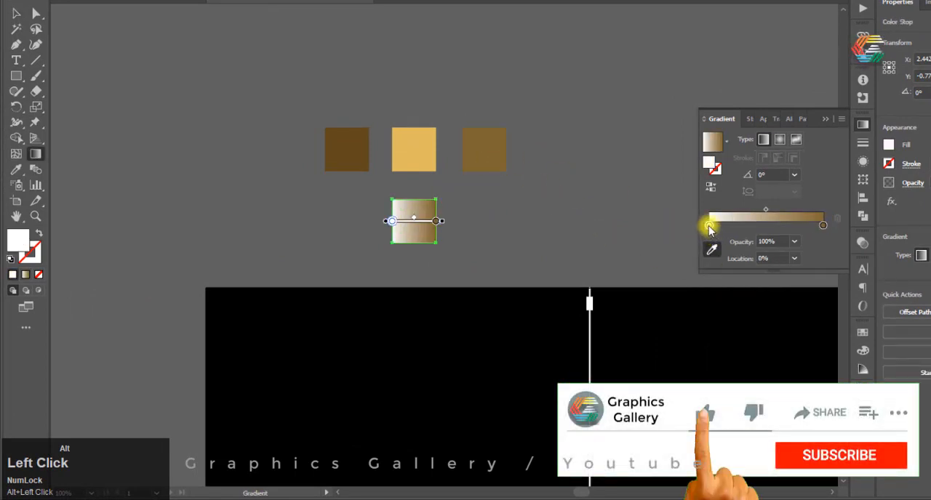
{"action": "left_click", "coordinate": [712, 250]}
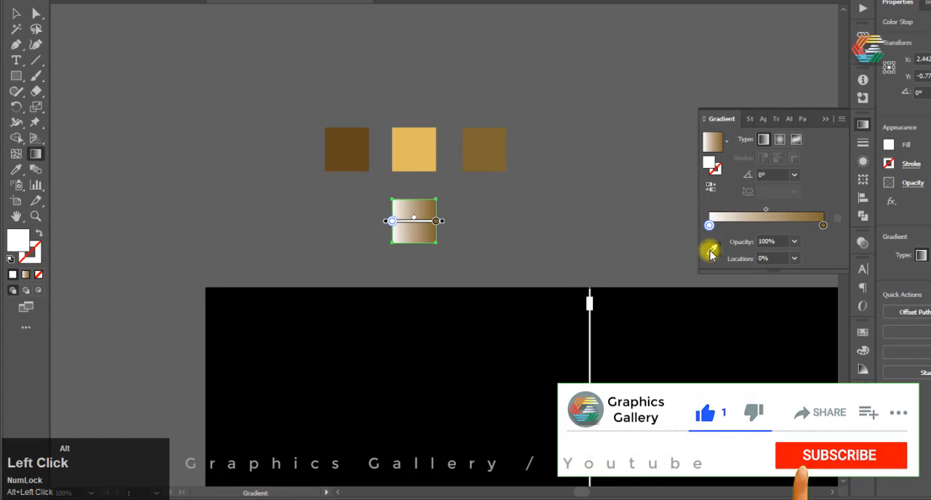
{"action": "left_click", "coordinate": [347, 147]}
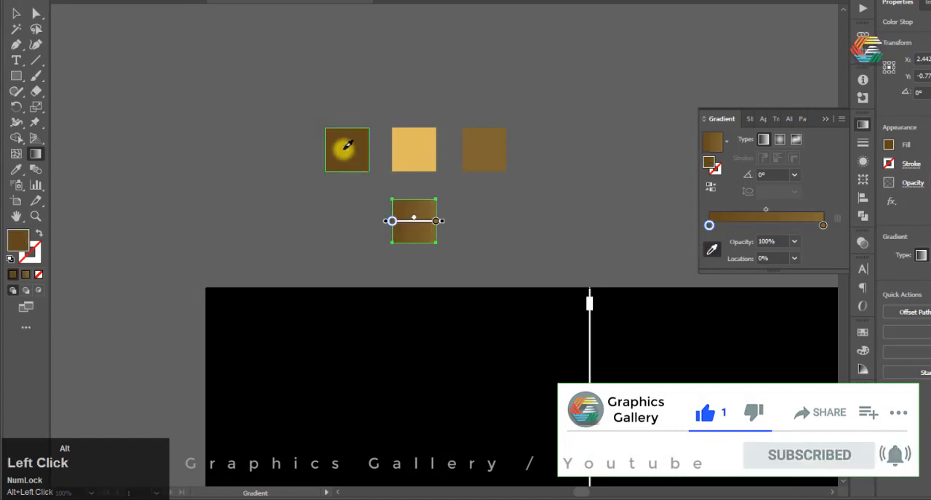
{"action": "left_click", "coordinate": [767, 226]}
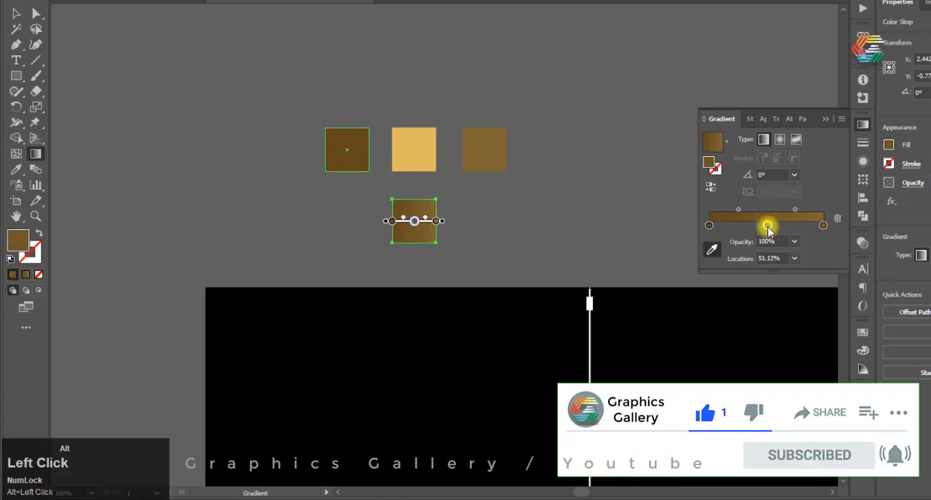
{"action": "left_click", "coordinate": [412, 153]}
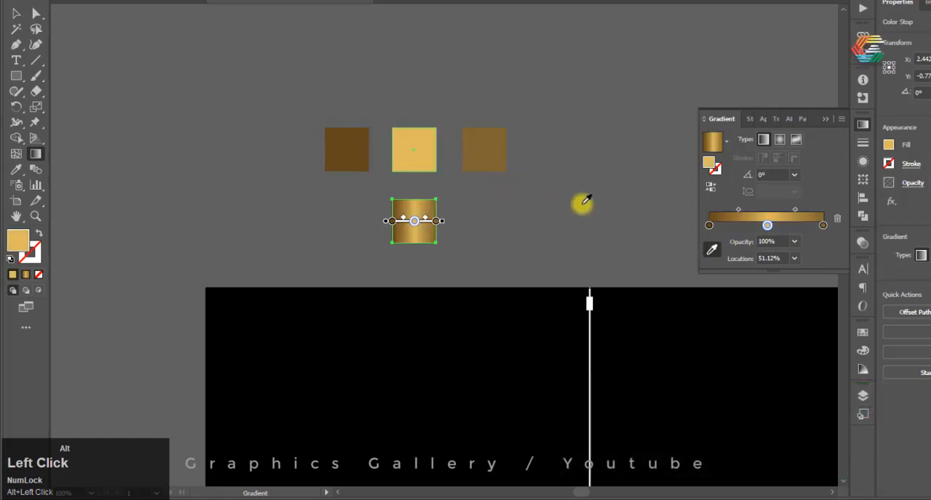
{"action": "left_click", "coordinate": [16, 13]}
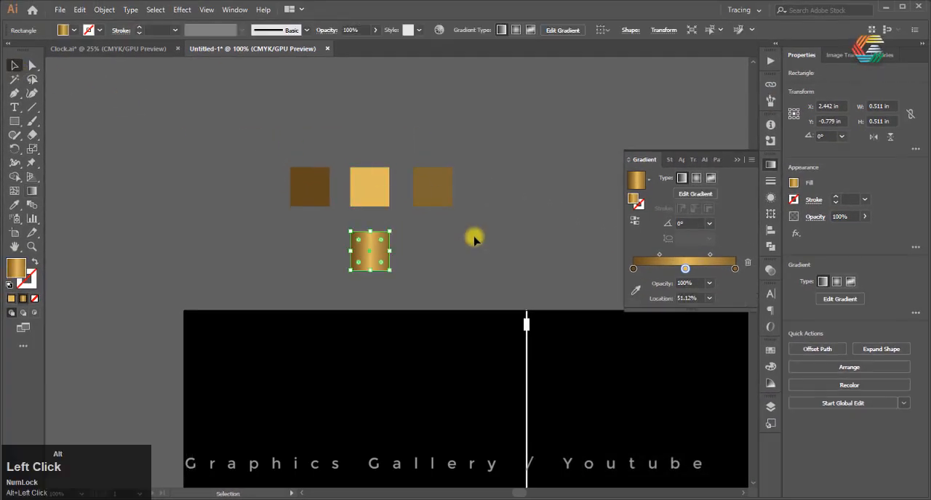
{"action": "left_click", "coordinate": [411, 219]}
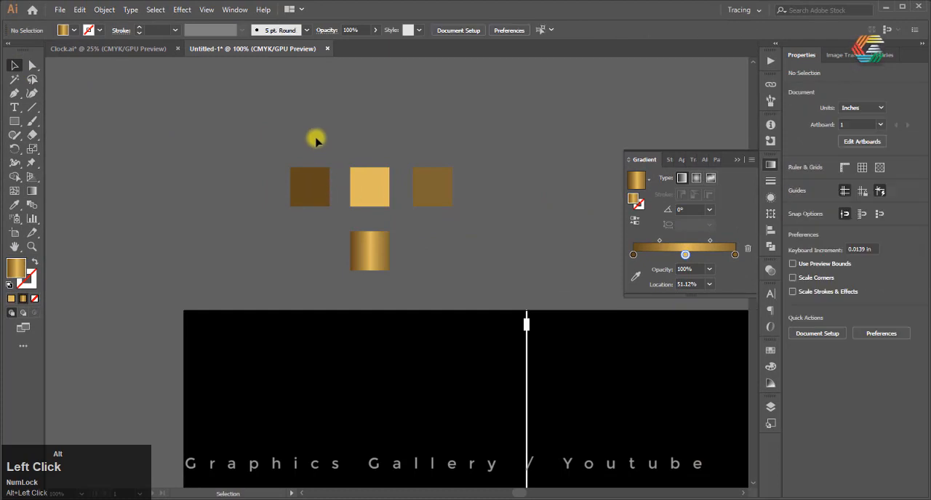
Sample the gold gradient square with the Eyedropper to fill the small marker rectangle on the vertical line
{"action": "scroll", "coordinate": [344, 152], "scroll_direction": "up", "scroll_amount": 1}
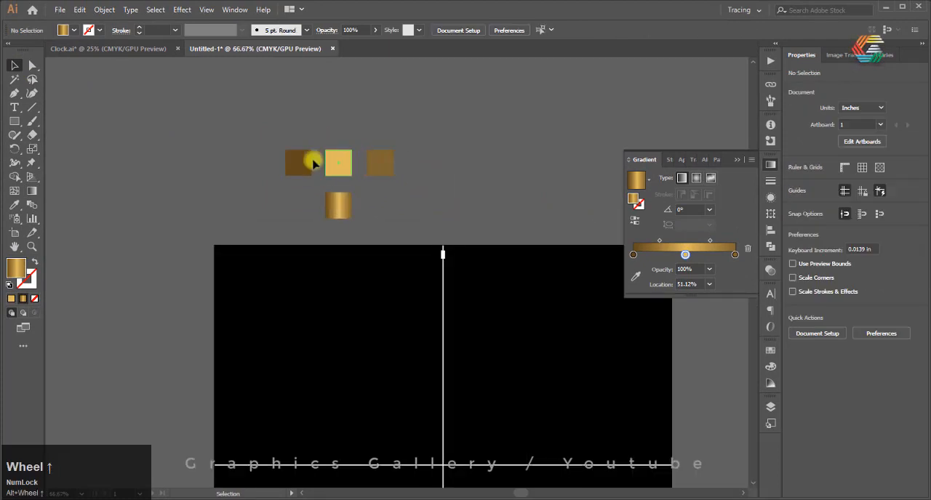
{"action": "scroll", "coordinate": [245, 139], "scroll_direction": "down", "scroll_amount": 1}
{"action": "scroll", "coordinate": [384, 218], "scroll_direction": "up", "scroll_amount": 3}
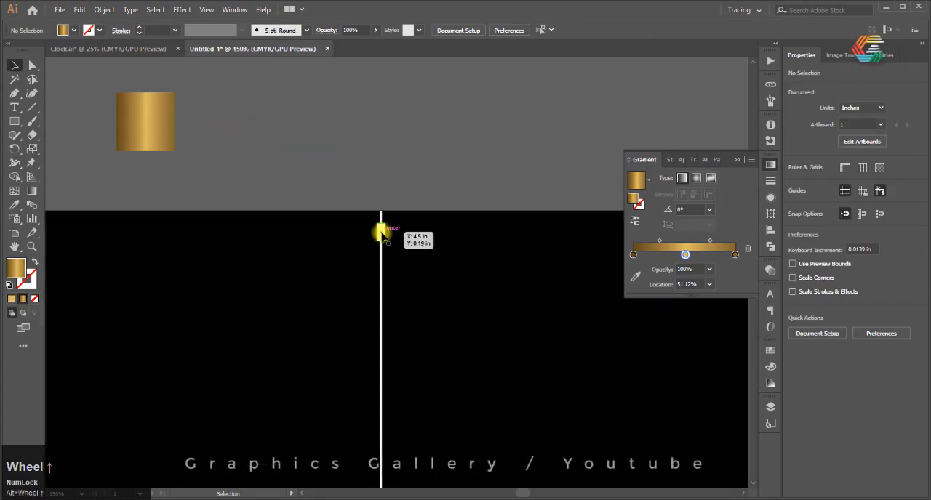
{"action": "left_click", "coordinate": [380, 231]}
{"action": "key", "text": "i"}
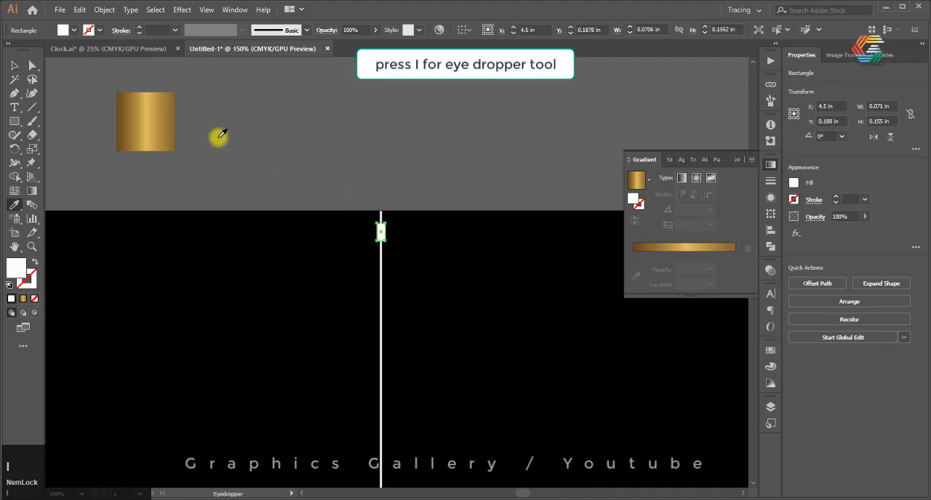
{"action": "left_click", "coordinate": [162, 112]}
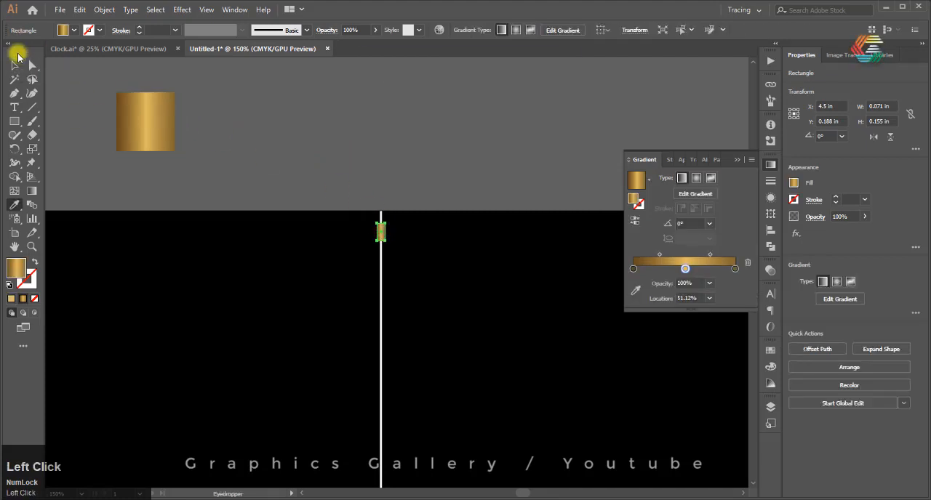
{"action": "left_click", "coordinate": [14, 68]}
{"action": "left_click", "coordinate": [333, 129]}
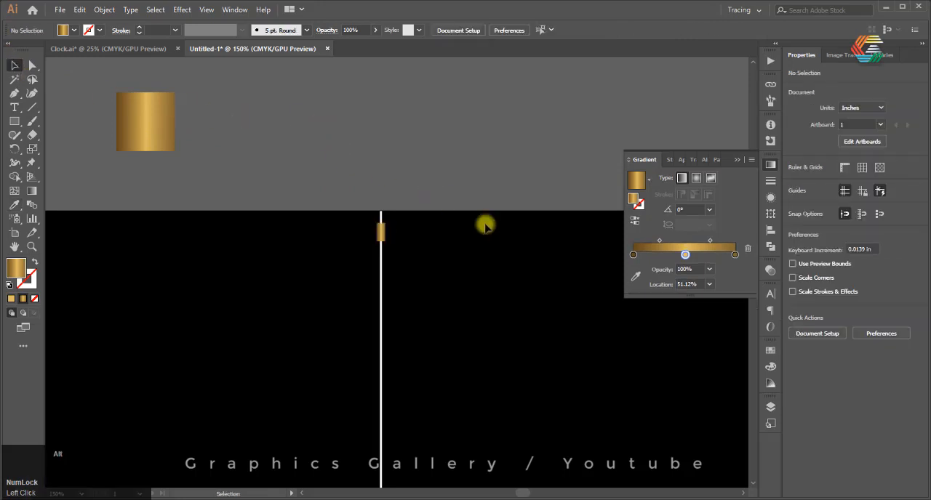
Enlarge the marker rectangle proportionally to about 0.088 by 0.195 in and centre it on the vertical line again
{"action": "scroll", "coordinate": [473, 224], "scroll_direction": "down", "scroll_amount": 2, "text": "alt"}
{"action": "scroll", "coordinate": [399, 225], "scroll_direction": "down", "scroll_amount": 1, "text": "alt"}
{"action": "scroll", "coordinate": [387, 233], "scroll_direction": "up", "scroll_amount": 7, "text": "alt"}
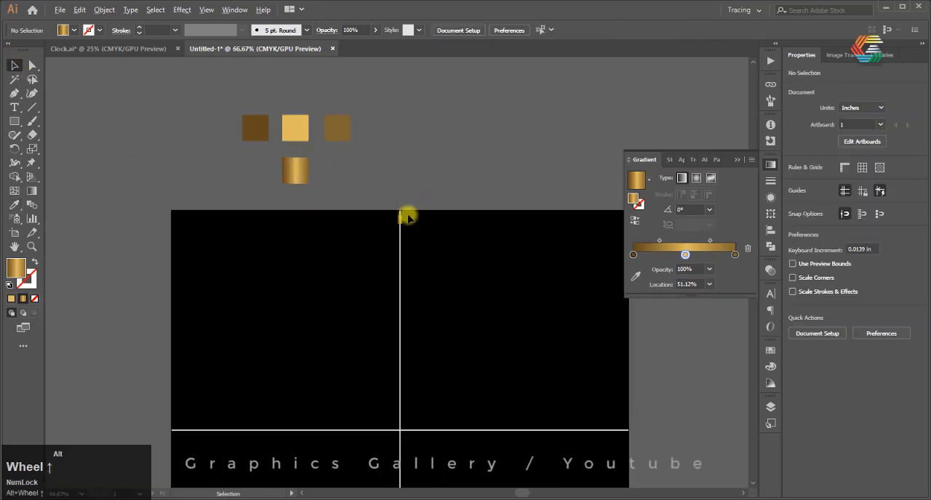
{"action": "left_click", "coordinate": [425, 251]}
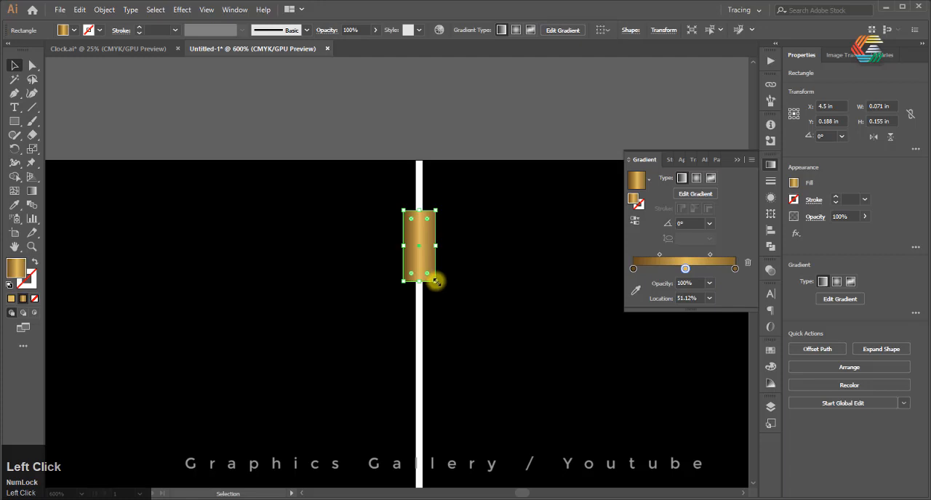
{"action": "left_click_drag", "start_coordinate": [435, 280], "coordinate": [444, 299]}
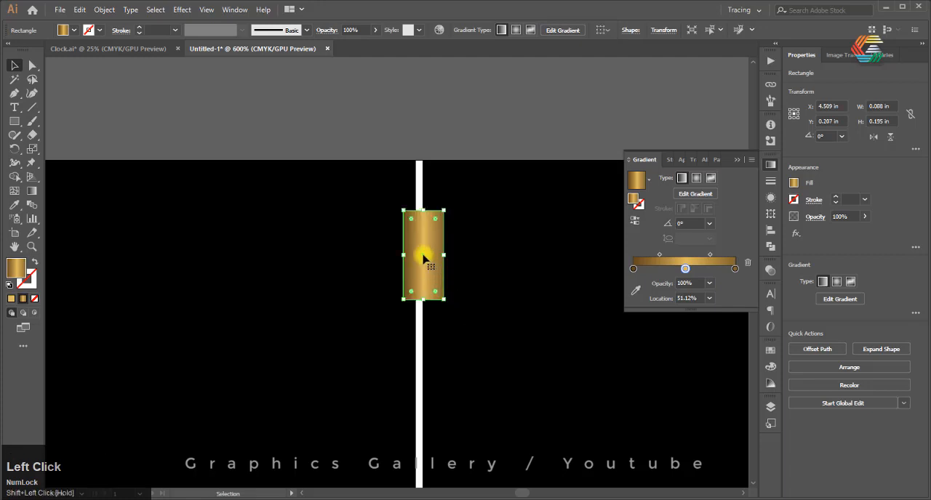
{"action": "left_click_drag", "start_coordinate": [424, 259], "coordinate": [423, 244]}
{"action": "left_click", "coordinate": [440, 111]}
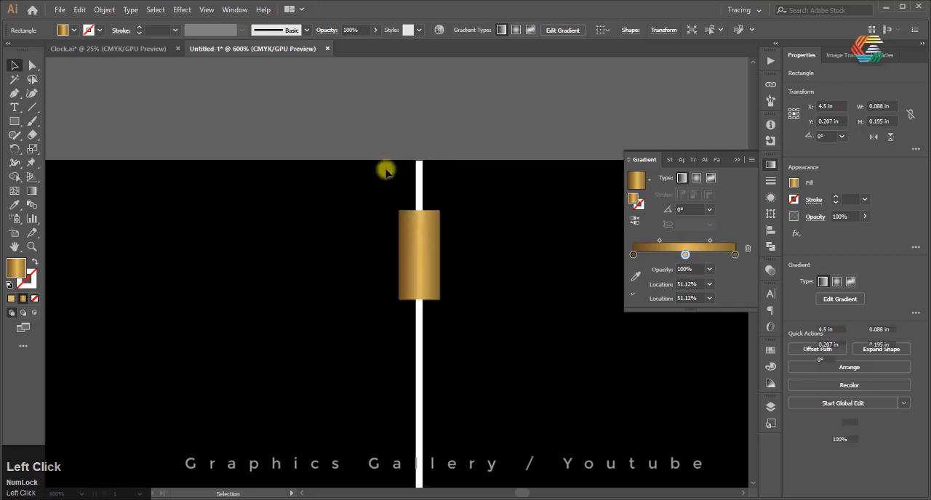
Make a copy of the marker rectangle rotated by 360/4 degrees about the intersection of the two centre lines
{"action": "scroll", "coordinate": [375, 178], "scroll_direction": "down", "scroll_amount": 7, "text": "alt"}
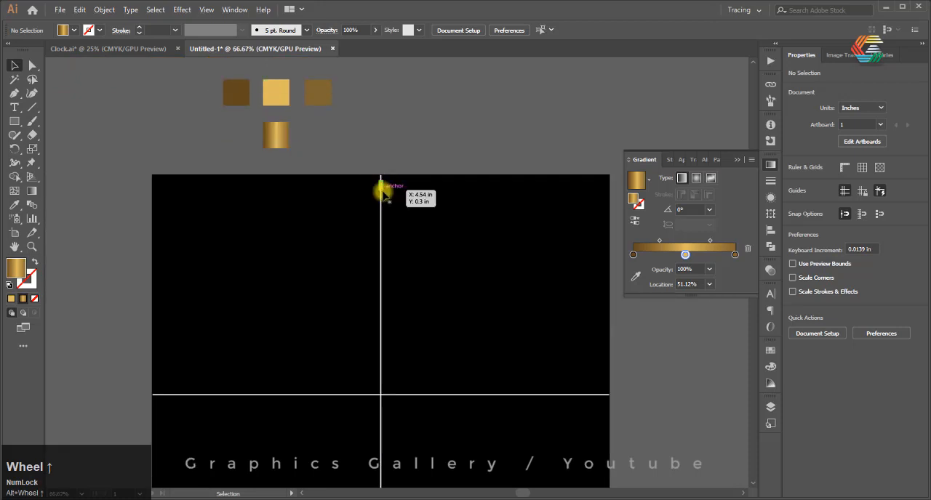
{"action": "left_click", "coordinate": [380, 188]}
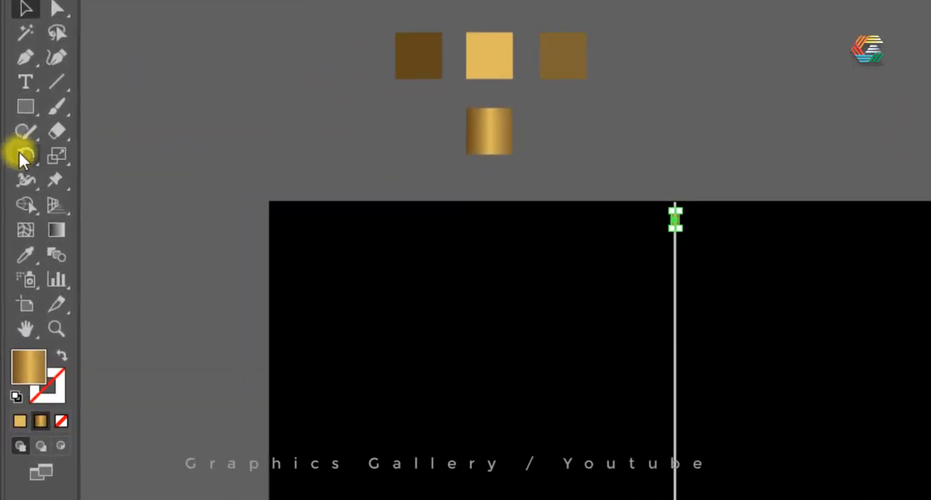
{"action": "left_click", "coordinate": [22, 157]}
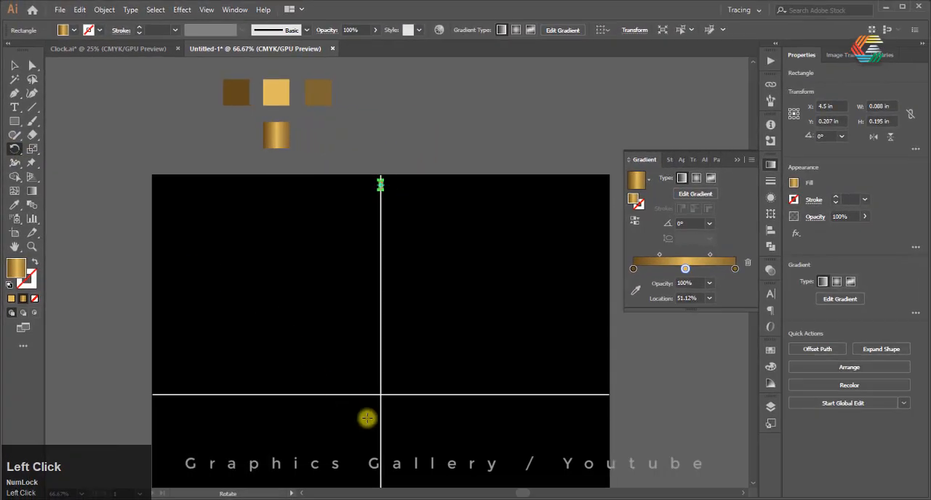
{"action": "scroll", "coordinate": [366, 418], "scroll_direction": "up", "scroll_amount": 2, "text": "alt"}
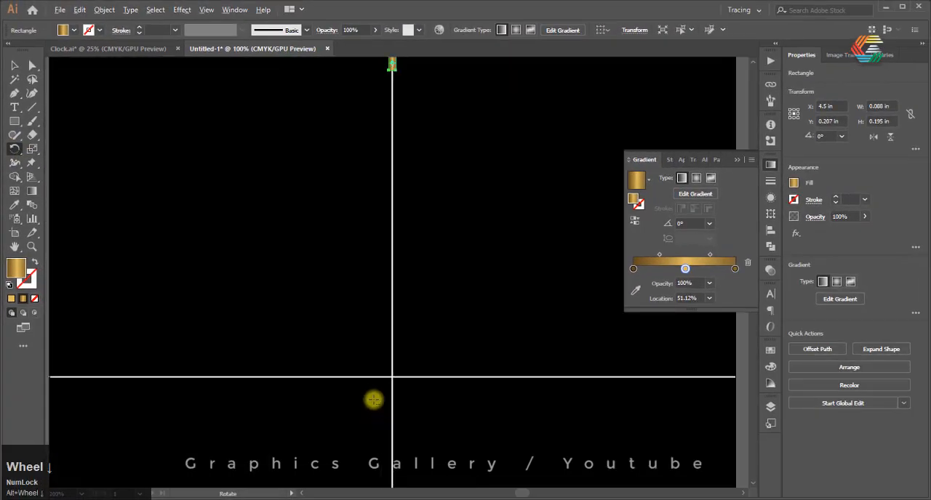
{"action": "scroll", "coordinate": [381, 387], "scroll_direction": "down", "scroll_amount": 2, "text": "alt"}
{"action": "scroll", "coordinate": [381, 387], "scroll_direction": "up", "scroll_amount": 1, "text": "alt"}
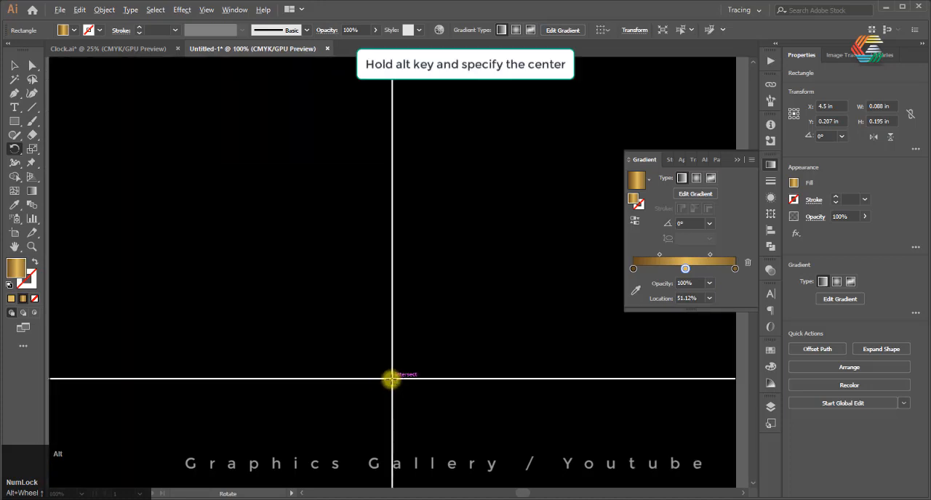
{"action": "left_click", "coordinate": [391, 379], "text": "alt"}
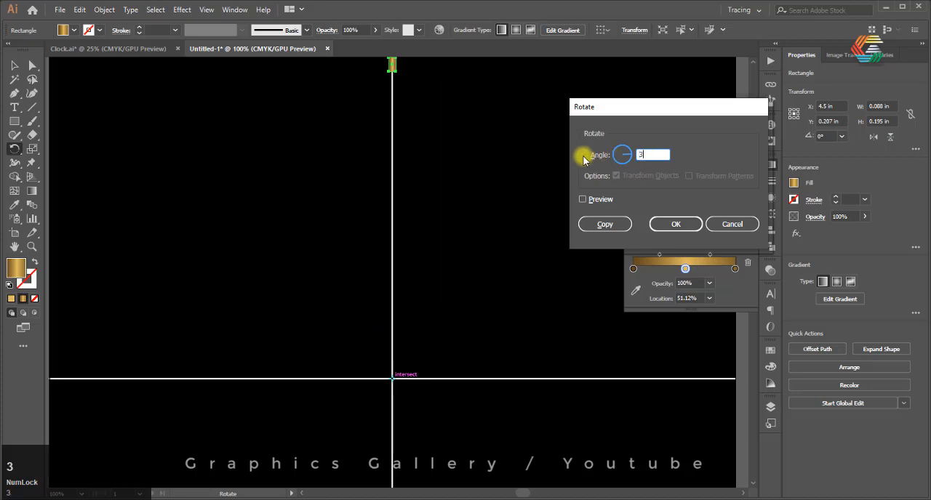
{"action": "type", "text": "360/"}
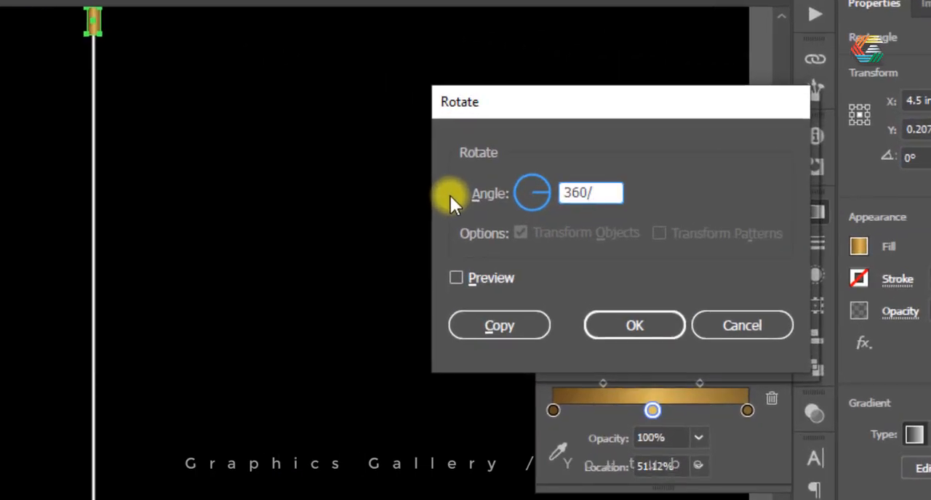
{"action": "type", "text": "4"}
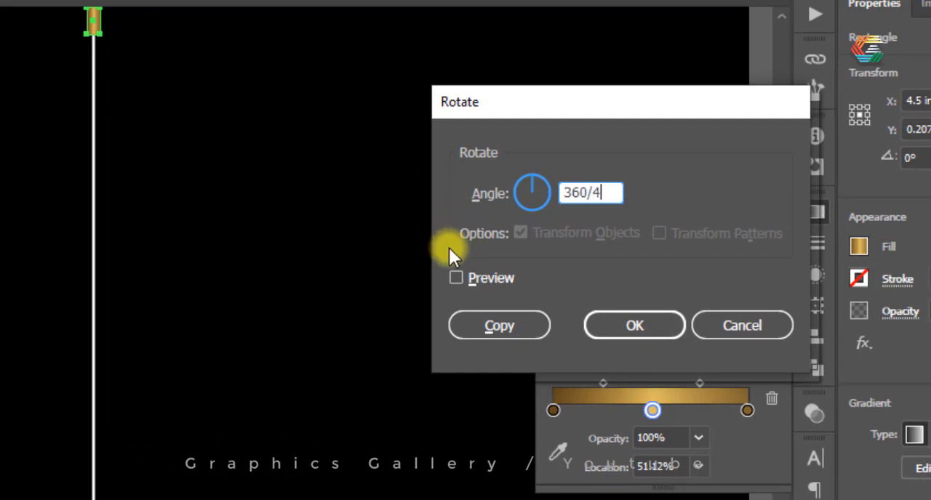
{"action": "left_click", "coordinate": [455, 277]}
{"action": "left_click", "coordinate": [478, 329]}
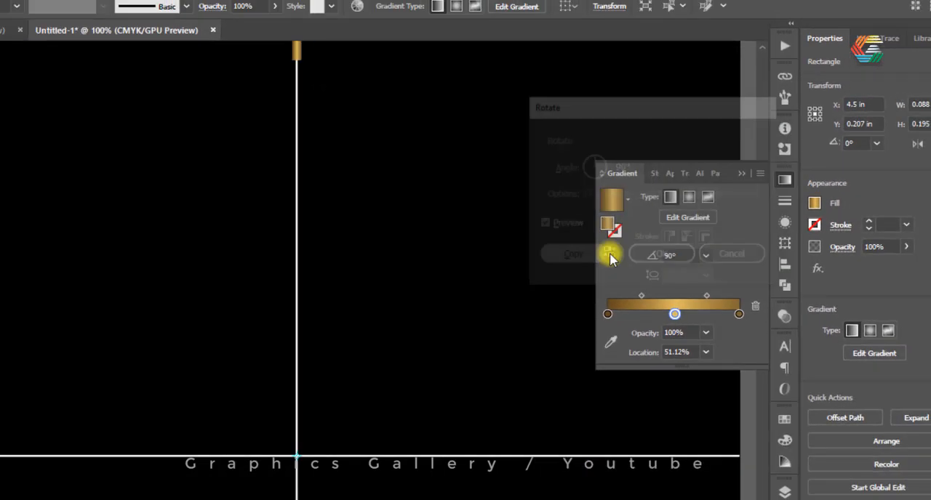
Repeat the rotated copy twice to place markers at the remaining two ends of the centre lines, leaving nothing selected
{"action": "scroll", "coordinate": [395, 240], "scroll_direction": "down", "scroll_amount": 3, "text": "alt"}
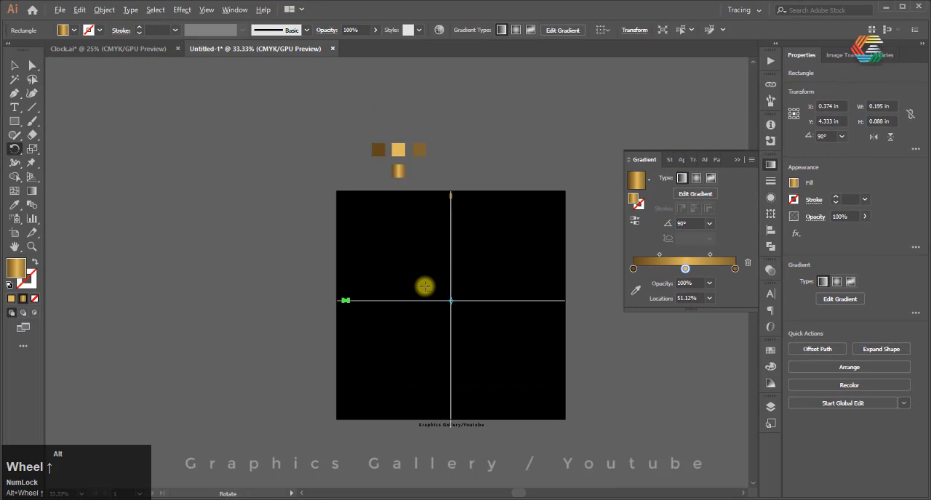
{"action": "scroll", "coordinate": [425, 287], "scroll_direction": "up", "scroll_amount": 1, "text": "alt"}
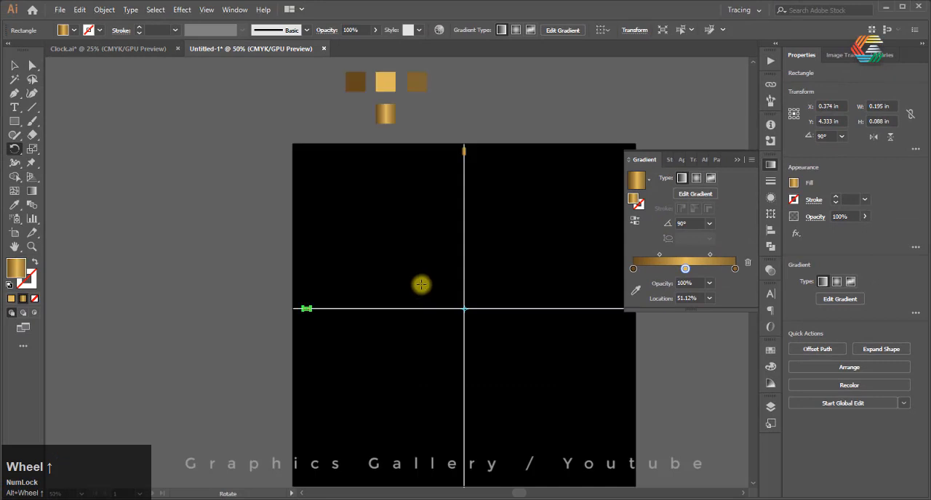
{"action": "key", "text": "ctrl+d"}
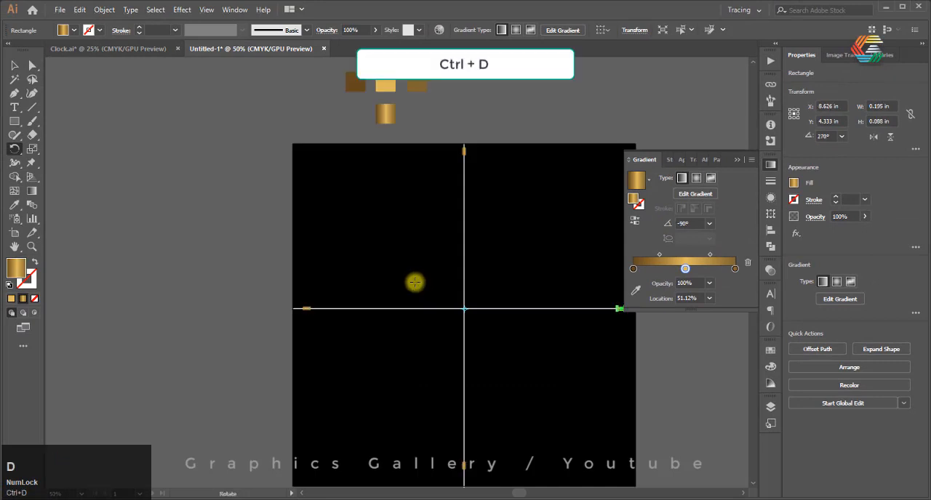
{"action": "left_click", "coordinate": [15, 66]}
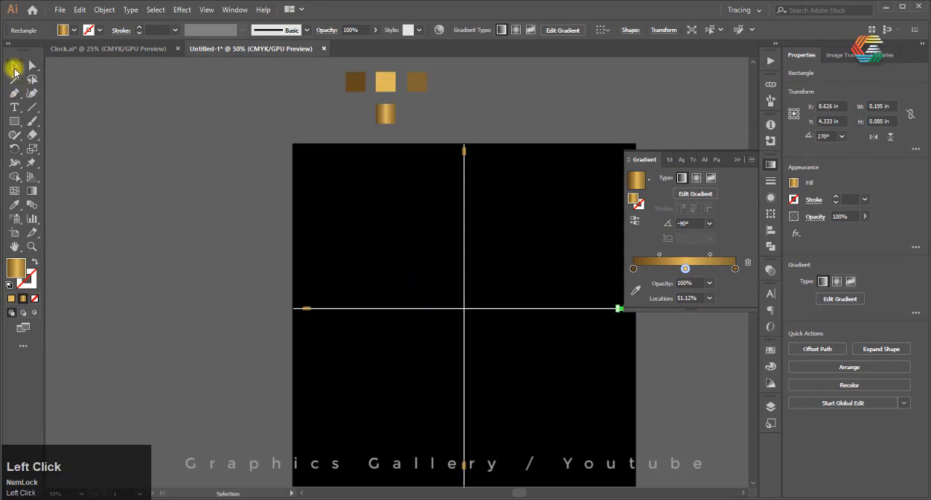
{"action": "left_click", "coordinate": [105, 183]}
{"action": "scroll", "coordinate": [461, 145], "scroll_direction": "up", "scroll_amount": 3, "text": "alt"}
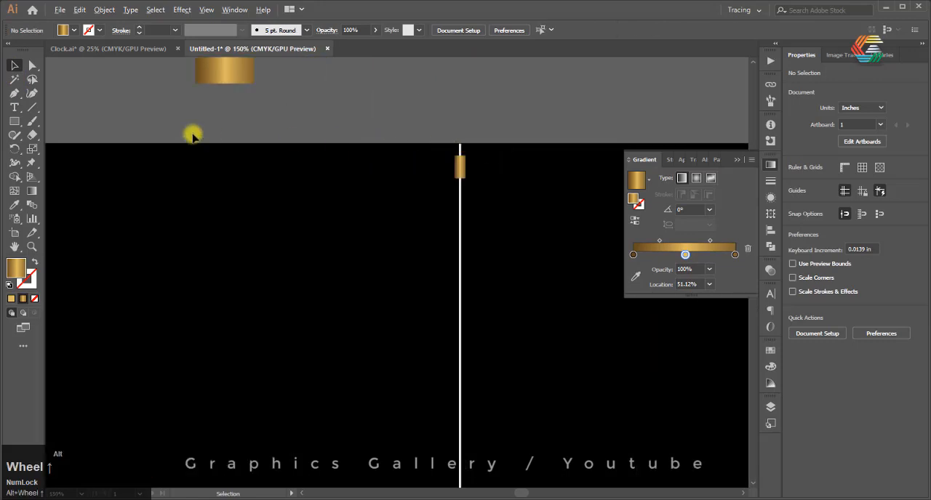
Paste a copy of the marker rectangle at the top of the vertical line in place and narrow it to about 0.055 in wide
{"action": "scroll", "coordinate": [281, 153], "scroll_direction": "down", "scroll_amount": 2, "text": "alt"}
{"action": "scroll", "coordinate": [280, 153], "scroll_direction": "up", "scroll_amount": 1, "text": "alt"}
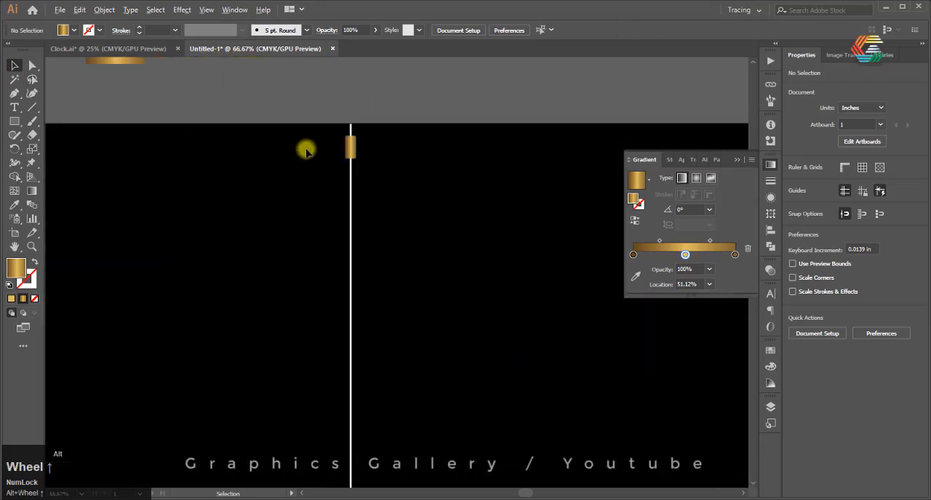
{"action": "left_click", "coordinate": [349, 147]}
{"action": "scroll", "coordinate": [349, 148], "scroll_direction": "up", "scroll_amount": 4}
{"action": "scroll", "coordinate": [348, 149], "scroll_direction": "up", "scroll_amount": 1}
{"action": "key", "text": "ctrl+c"}
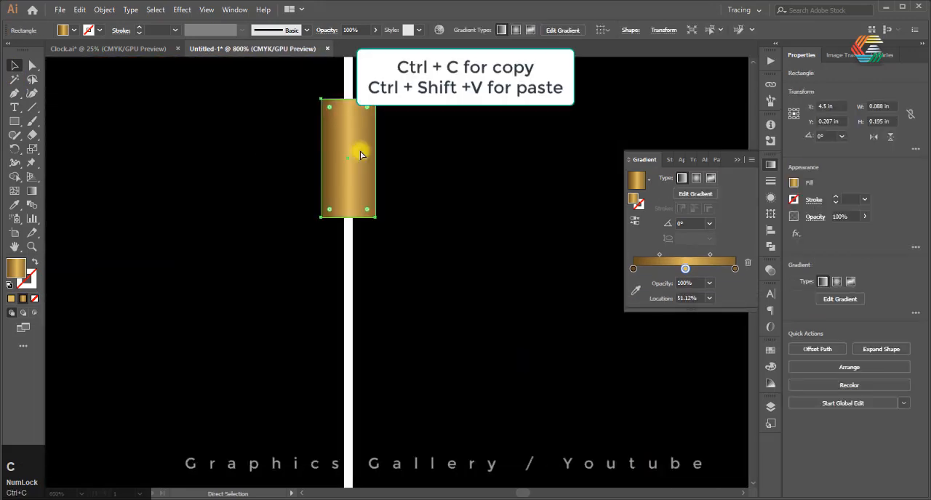
{"action": "key", "text": "ctrl+shift+v"}
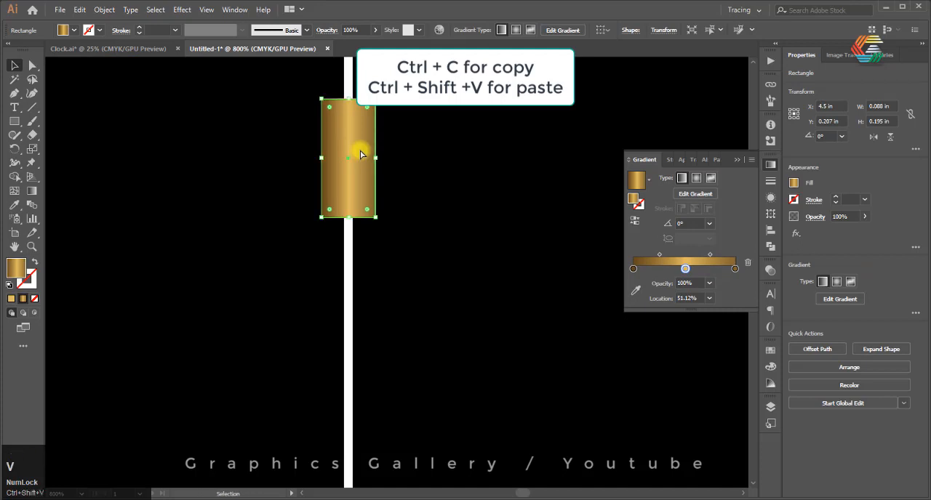
{"action": "left_click_drag", "start_coordinate": [376, 157], "coordinate": [355, 149]}
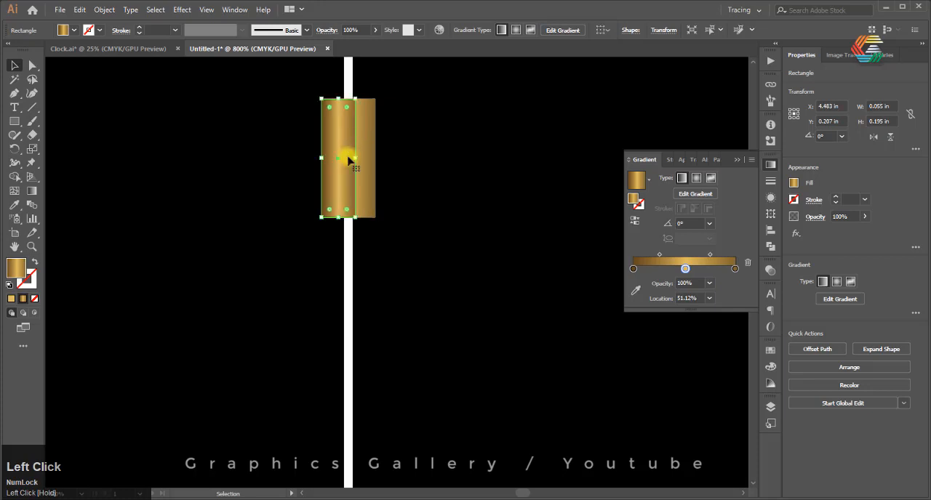
Nudge the narrow marker copy horizontally until it is centred on the wider marker, and keep it selected
{"action": "key", "text": "Right"}
{"action": "key", "text": "Right"}
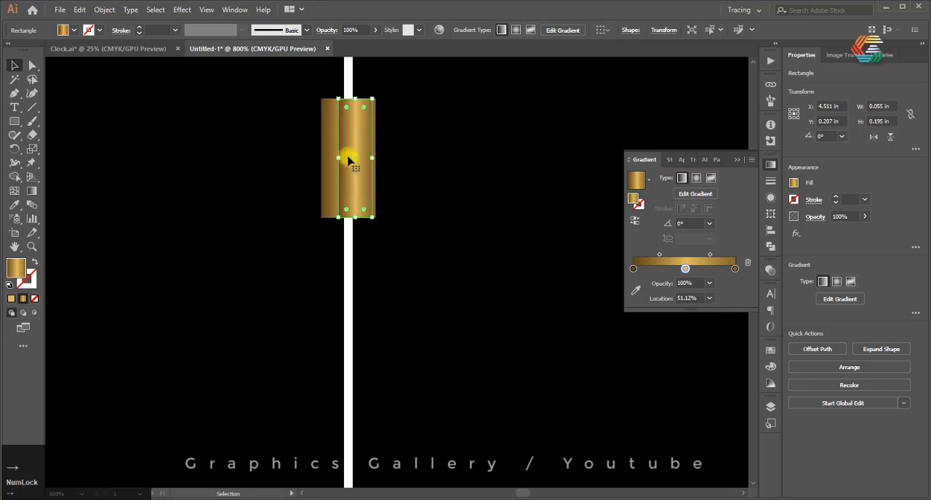
{"action": "key", "text": "Left"}
{"action": "key", "text": "Left"}
{"action": "left_click", "coordinate": [424, 122]}
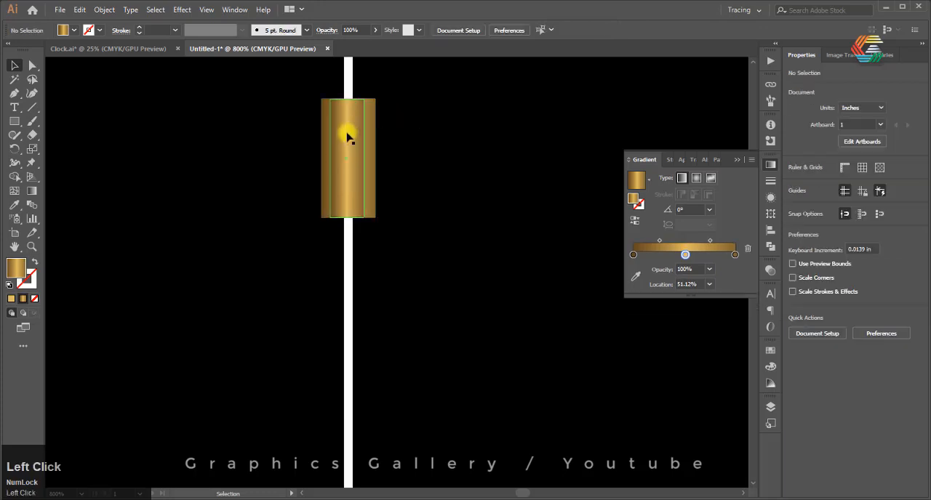
{"action": "left_click_drag", "start_coordinate": [348, 138], "coordinate": [345, 134]}
{"action": "left_click", "coordinate": [388, 181]}
{"action": "left_click", "coordinate": [349, 140]}
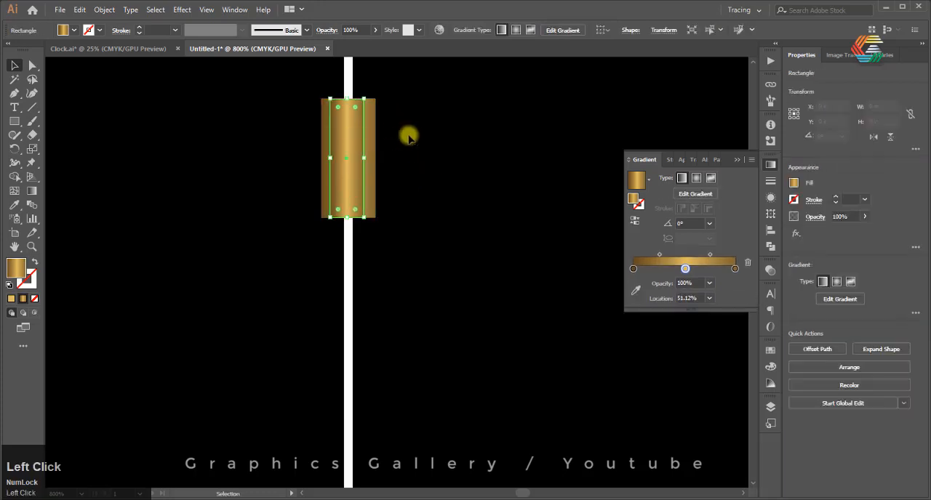
Make a copy of the narrow marker rotated by 360/12 degrees about the intersection of the centre lines
{"action": "scroll", "coordinate": [393, 131], "scroll_direction": "up", "scroll_amount": 3}
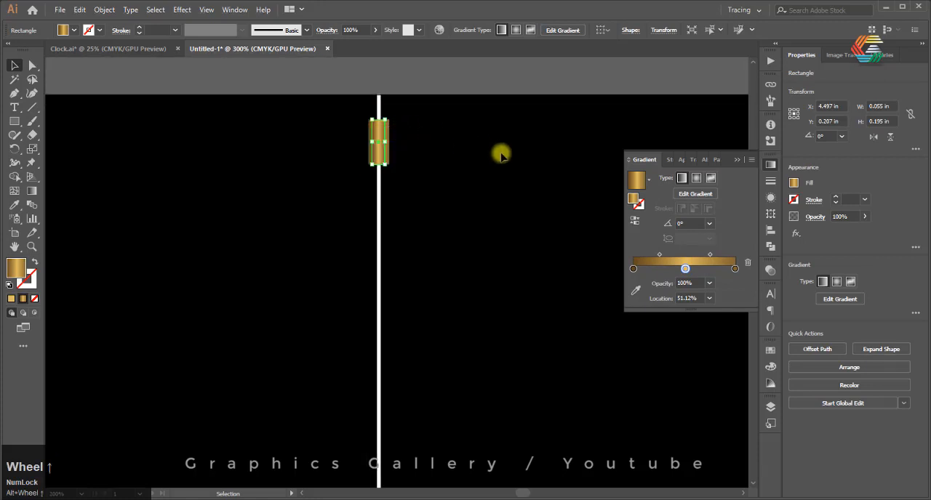
{"action": "scroll", "coordinate": [400, 138], "scroll_direction": "down", "scroll_amount": 3}
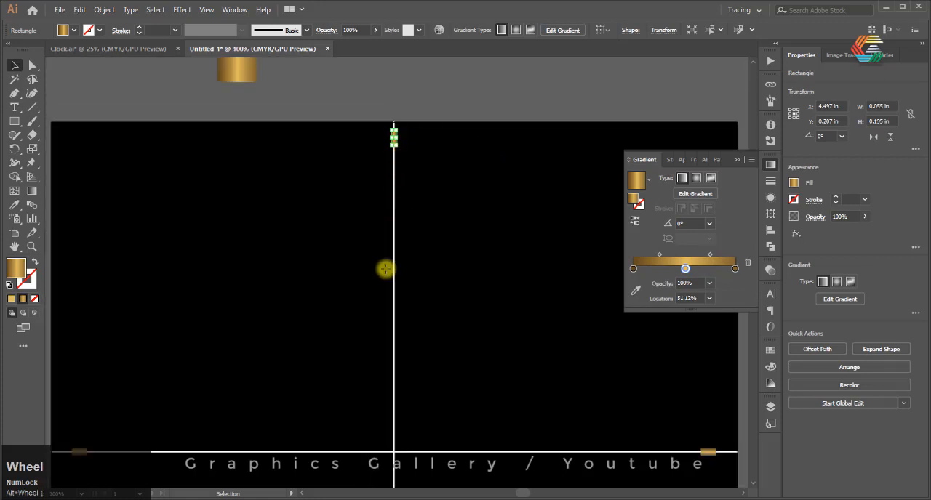
{"action": "key", "text": "r"}
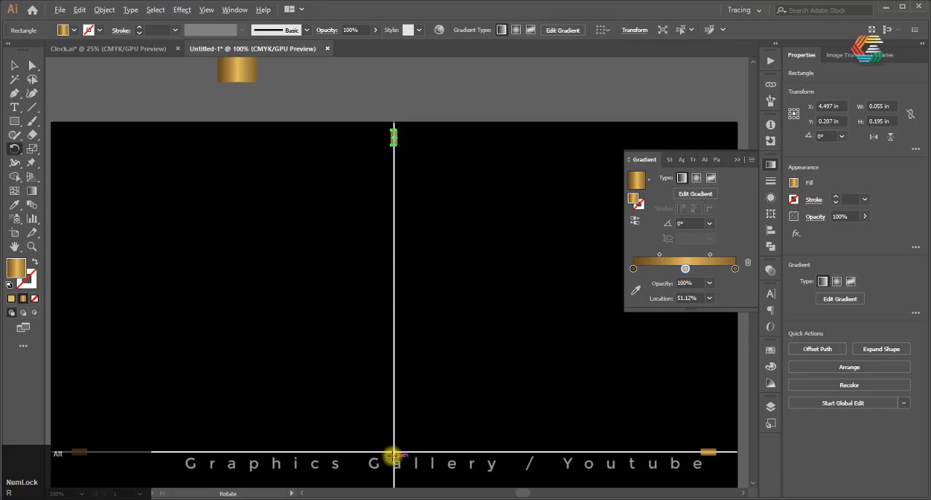
{"action": "left_click", "coordinate": [394, 453], "text": "alt"}
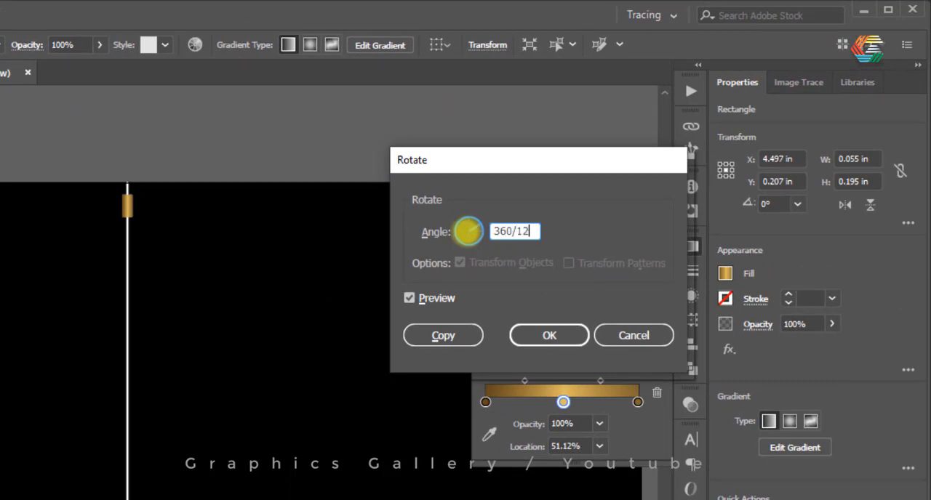
{"action": "left_click", "coordinate": [430, 336]}
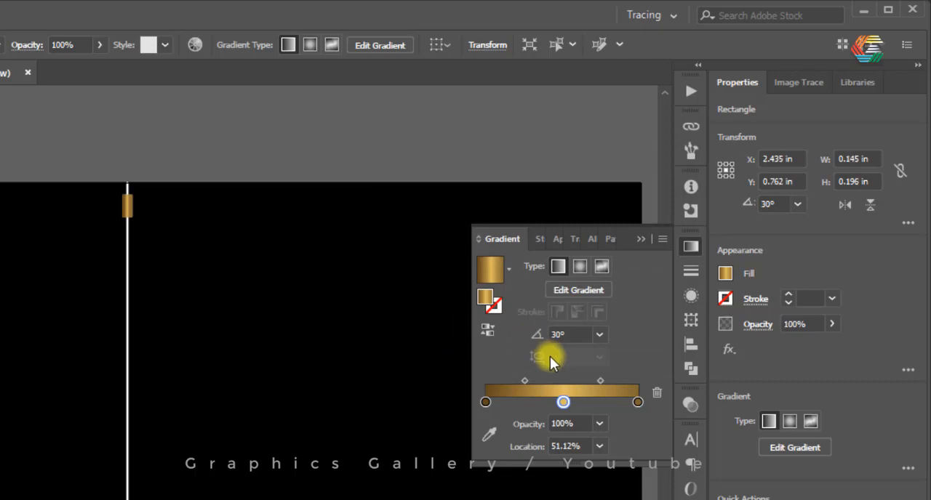
Repeat the rotated copy around the centre until narrow markers stand at all twelve hour positions
{"action": "scroll", "coordinate": [138, 192], "scroll_direction": "down", "scroll_amount": 2}
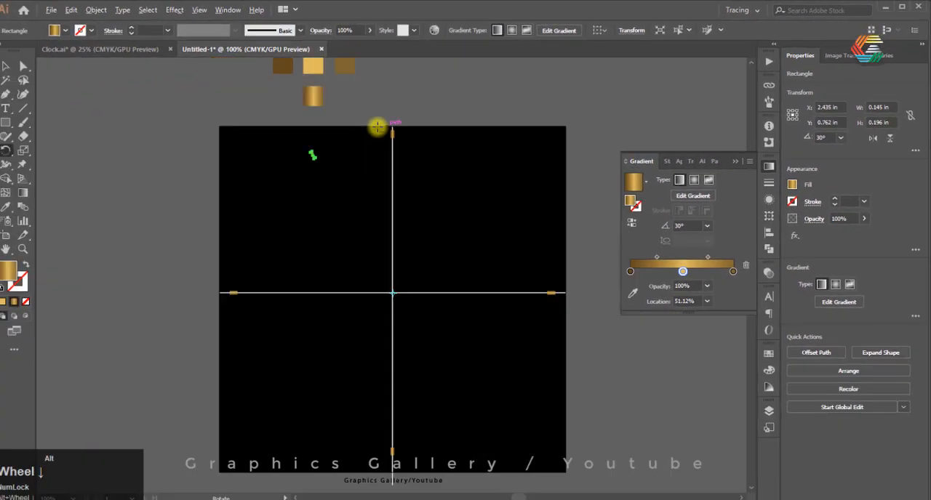
{"action": "scroll", "coordinate": [377, 128], "scroll_direction": "down", "scroll_amount": 1}
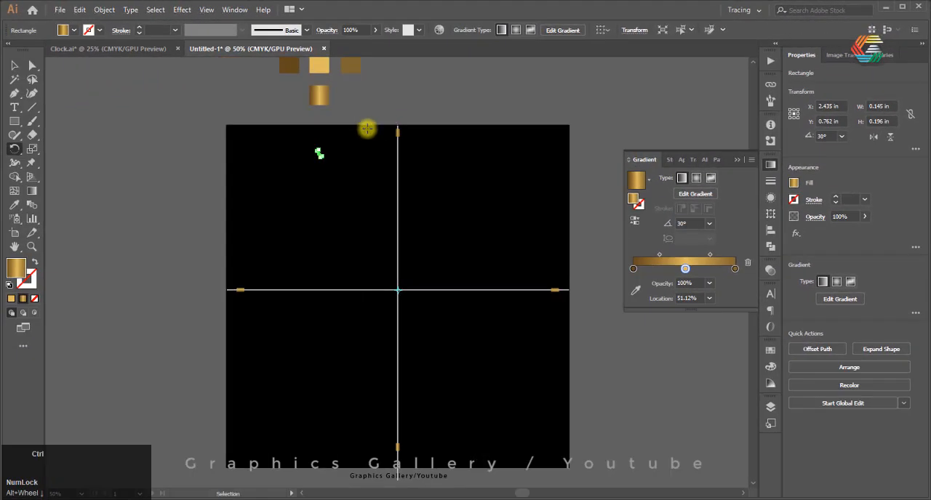
{"action": "key", "text": "ctrl+d"}
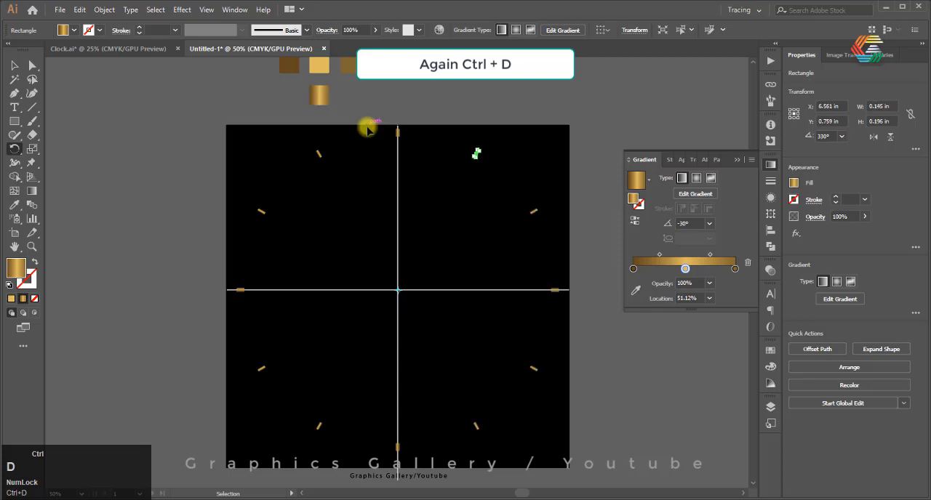
{"action": "key", "text": "ctrl+d"}
Select all the narrow hour markers together by starting a global edit of similar shapes, and cut them
{"action": "scroll", "coordinate": [367, 127], "scroll_direction": "up", "scroll_amount": 3}
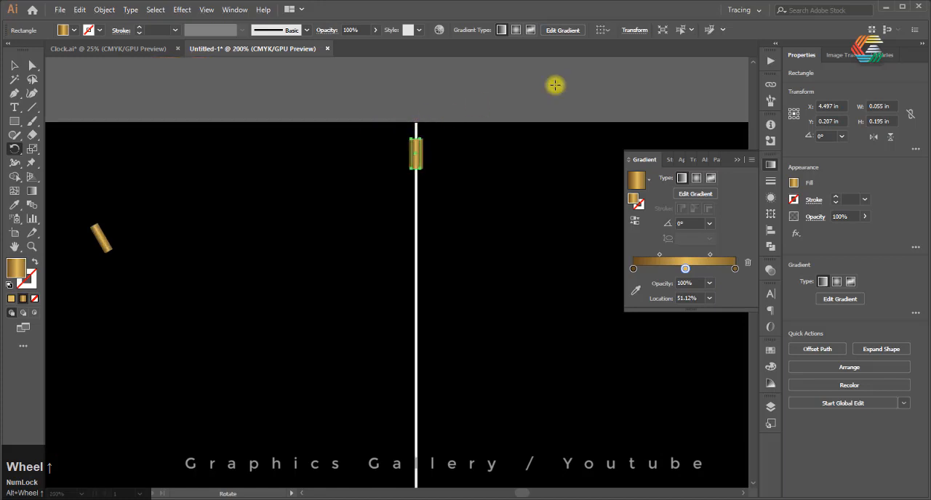
{"action": "left_click", "coordinate": [711, 29]}
{"action": "scroll", "coordinate": [346, 150], "scroll_direction": "down", "scroll_amount": 2}
{"action": "scroll", "coordinate": [346, 150], "scroll_direction": "down", "scroll_amount": 2}
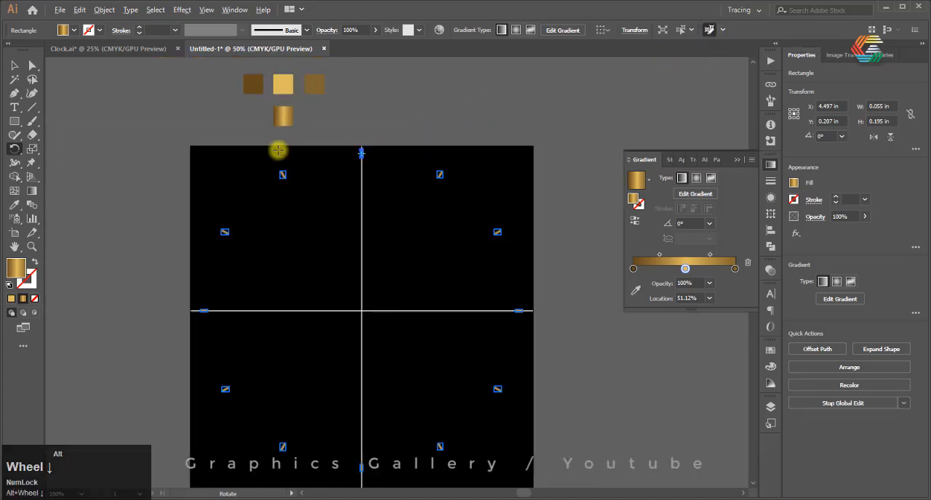
{"action": "scroll", "coordinate": [277, 150], "scroll_direction": "up", "scroll_amount": 1}
{"action": "key", "text": "ctrl+x"}
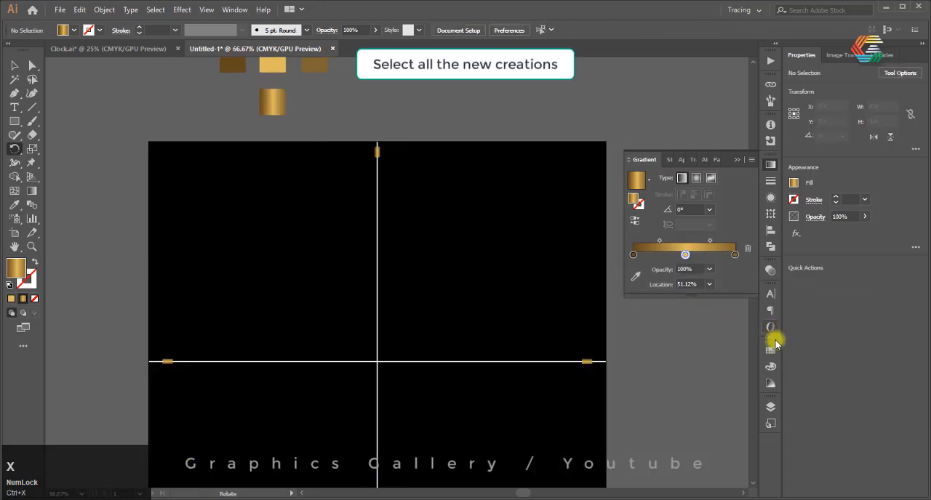
Create a new layer above layer 1 and make it the active layer
{"action": "left_click", "coordinate": [771, 408]}
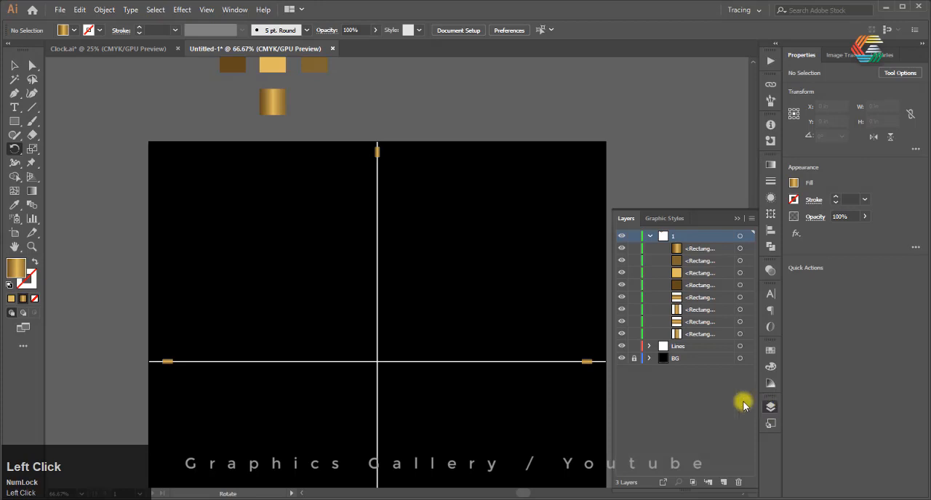
{"action": "left_click", "coordinate": [725, 483]}
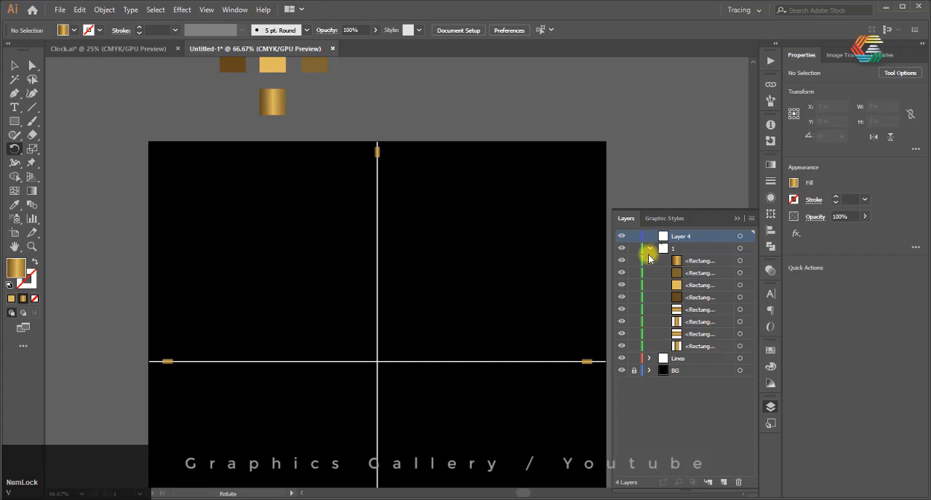
{"action": "left_click", "coordinate": [665, 240]}
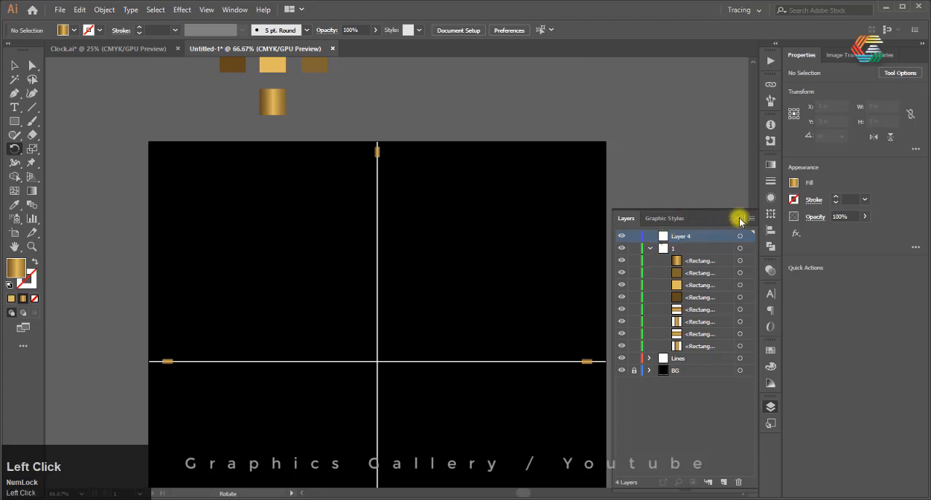
{"action": "left_click", "coordinate": [739, 217]}
Paste the cut narrow marker in place on the new layer and repeat the rotated copy around all twelve hour positions
{"action": "key", "text": "ctrl+v"}
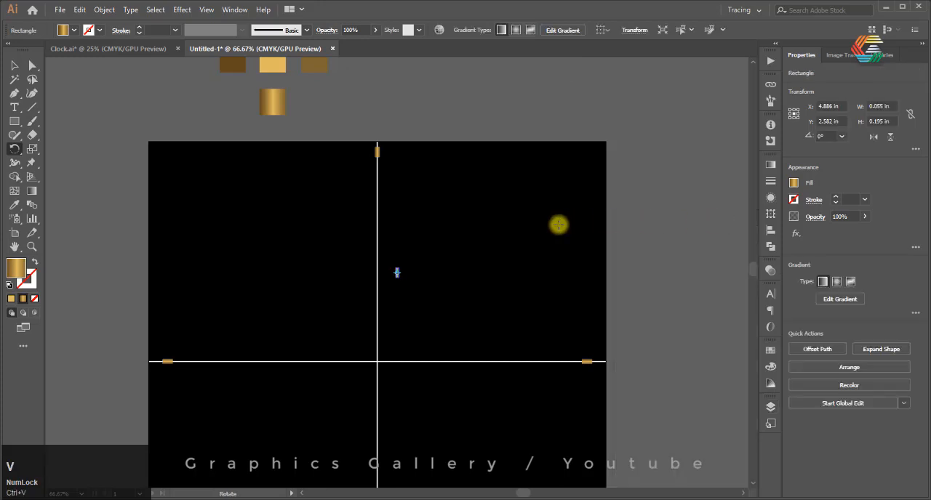
{"action": "key", "text": "ctrl+z"}
{"action": "key", "text": "ctrl"}
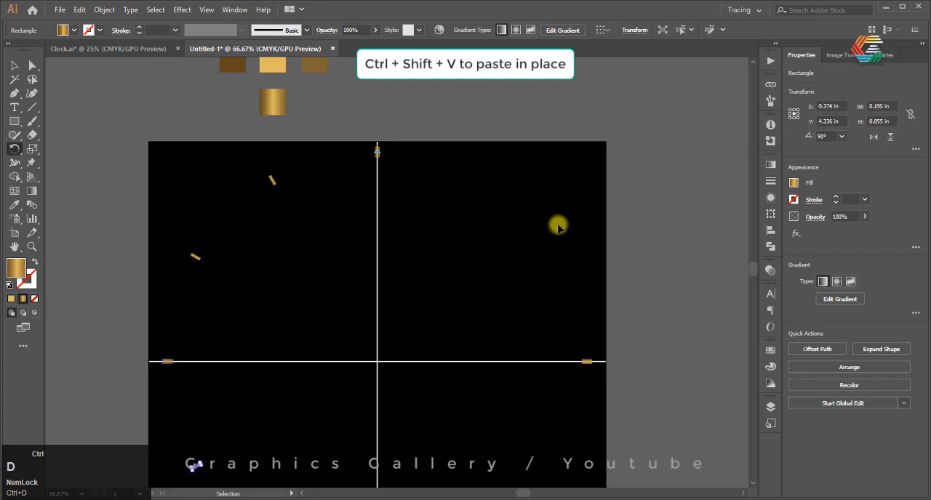
{"action": "key", "text": "ctrl+d"}
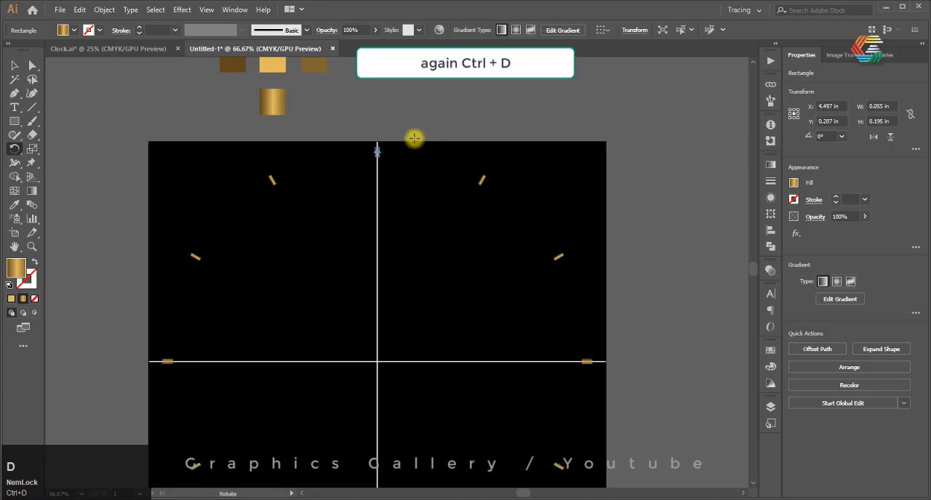
Undo the last repeated copy and narrow the top 0.055 in marker about its centre to about 0.028 in wide
{"action": "scroll", "coordinate": [413, 138], "scroll_direction": "up", "scroll_amount": 2, "text": "alt"}
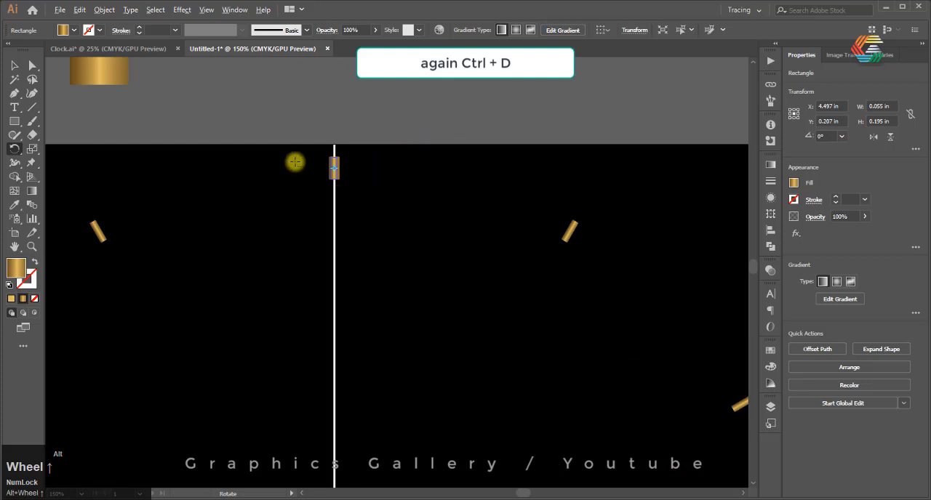
{"action": "scroll", "coordinate": [313, 168], "scroll_direction": "up", "scroll_amount": 6, "text": "alt"}
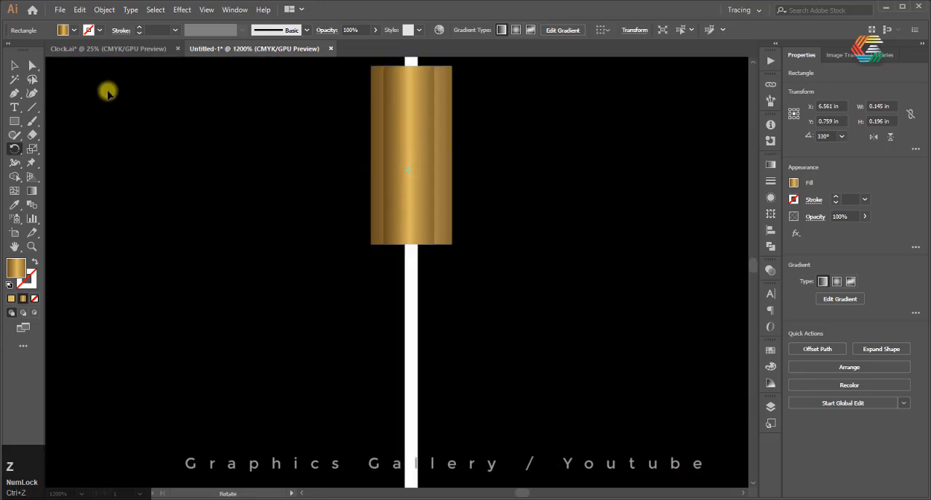
{"action": "left_click", "coordinate": [14, 64]}
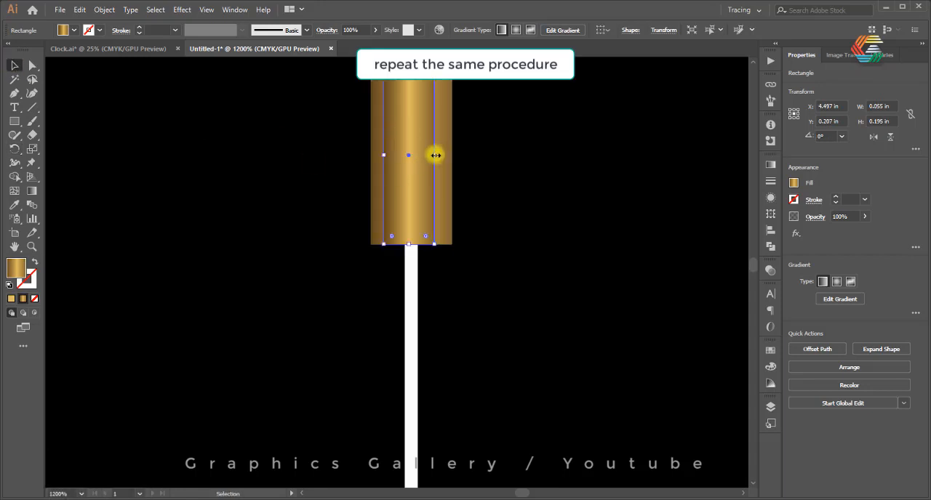
{"action": "left_click_drag", "start_coordinate": [435, 155], "coordinate": [408, 129]}
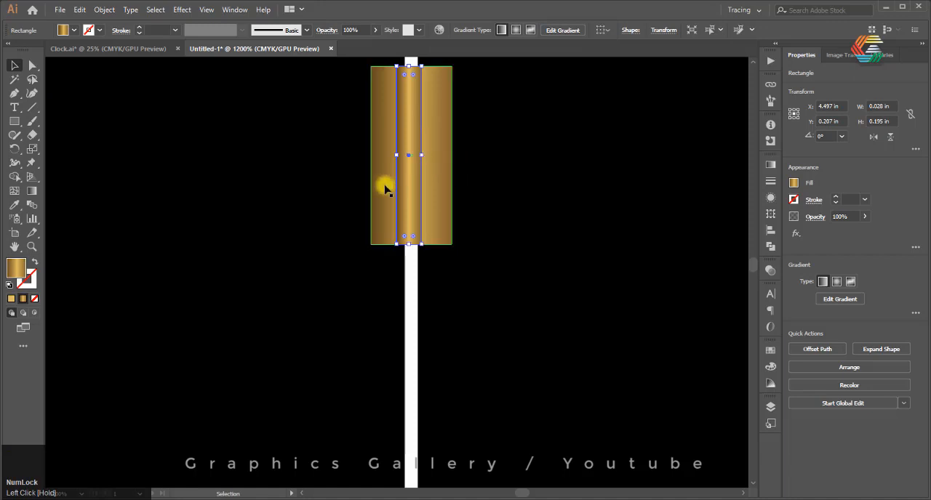
{"action": "scroll", "coordinate": [384, 182], "scroll_direction": "down", "scroll_amount": 3}
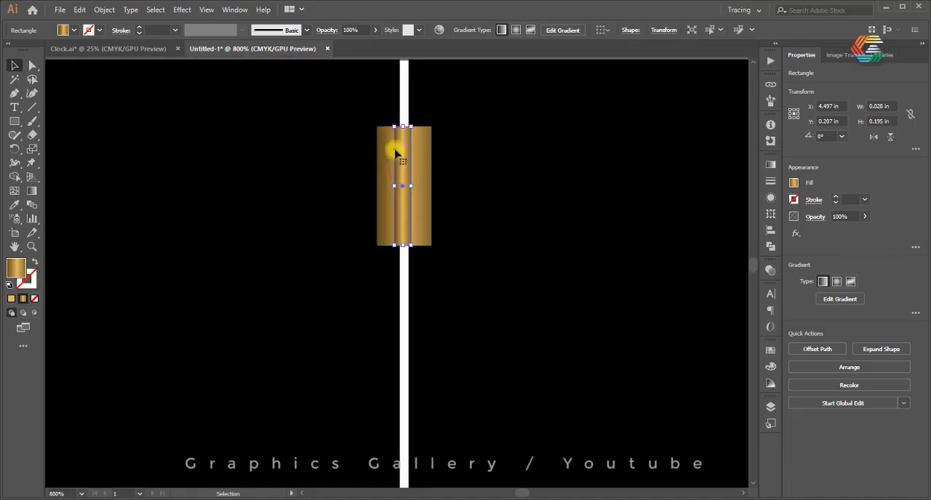
Make a copy of the thin top marker rotated by 360/72 degrees about the intersection of the centre lines
{"action": "scroll", "coordinate": [380, 146], "scroll_direction": "down", "scroll_amount": 3}
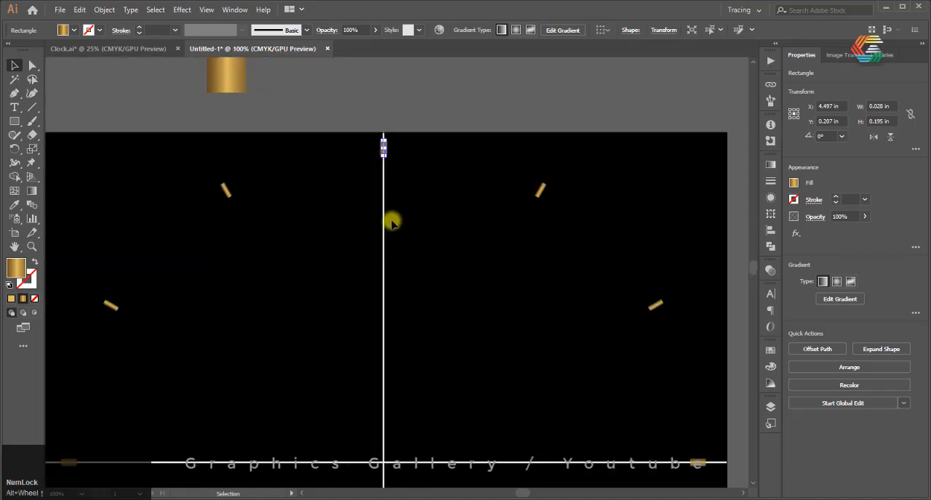
{"action": "key", "text": "r"}
{"action": "left_click", "coordinate": [384, 463], "text": "alt"}
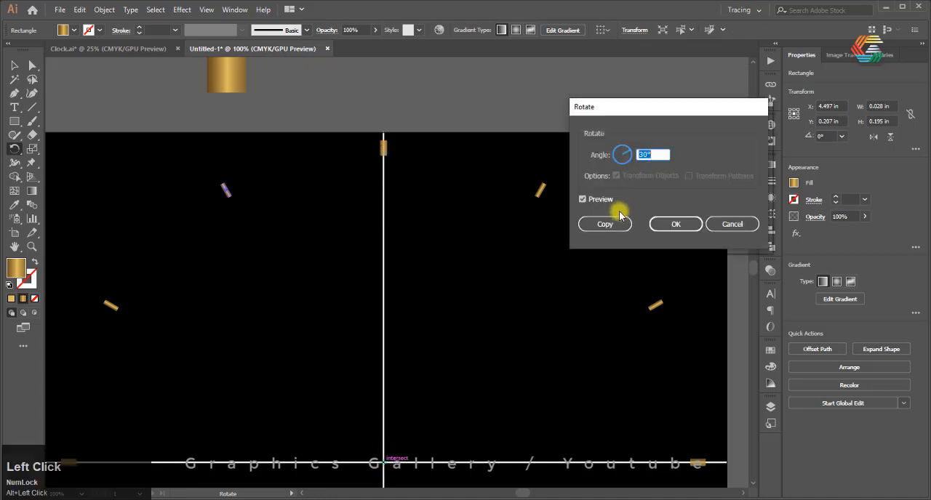
{"action": "type", "text": "360/72"}
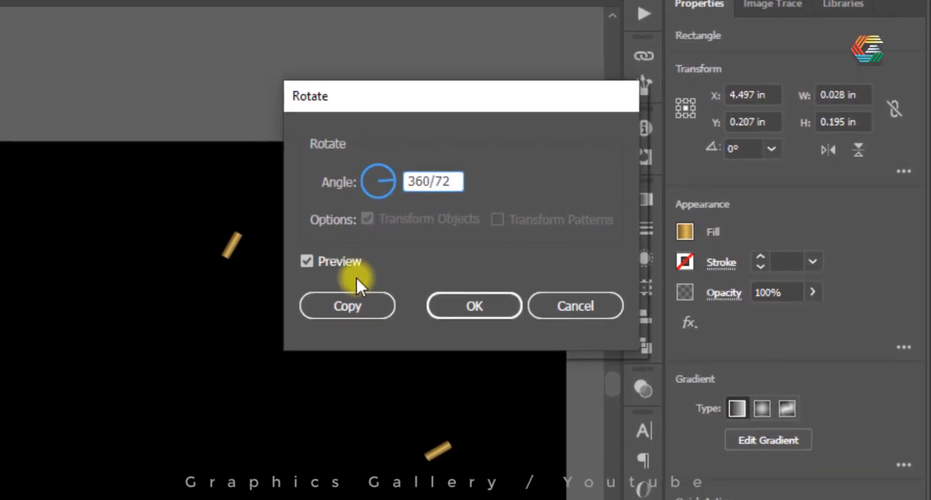
{"action": "left_click", "coordinate": [355, 305]}
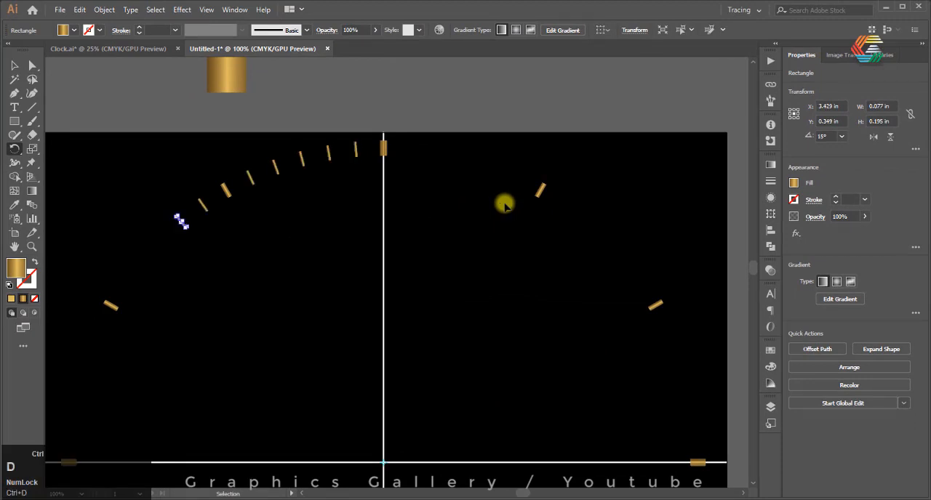
Repeat the thin marker's rotated copy around the full circle to complete the ring of tick marks
{"action": "key", "text": "ctrl+d"}
{"action": "key", "text": "ctrl+d"}
{"action": "scroll", "coordinate": [505, 199], "scroll_direction": "down", "scroll_amount": 3}
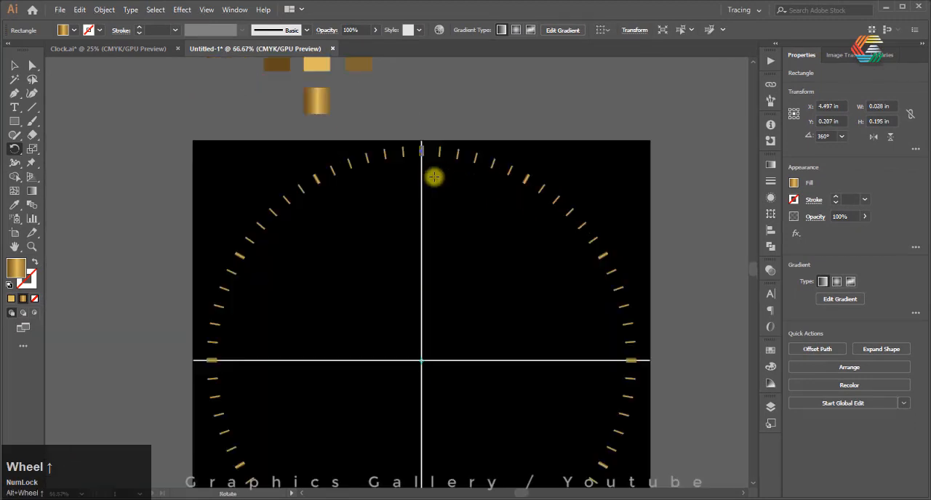
{"action": "scroll", "coordinate": [362, 182], "scroll_direction": "up", "scroll_amount": 1}
{"action": "scroll", "coordinate": [340, 141], "scroll_direction": "up", "scroll_amount": 3}
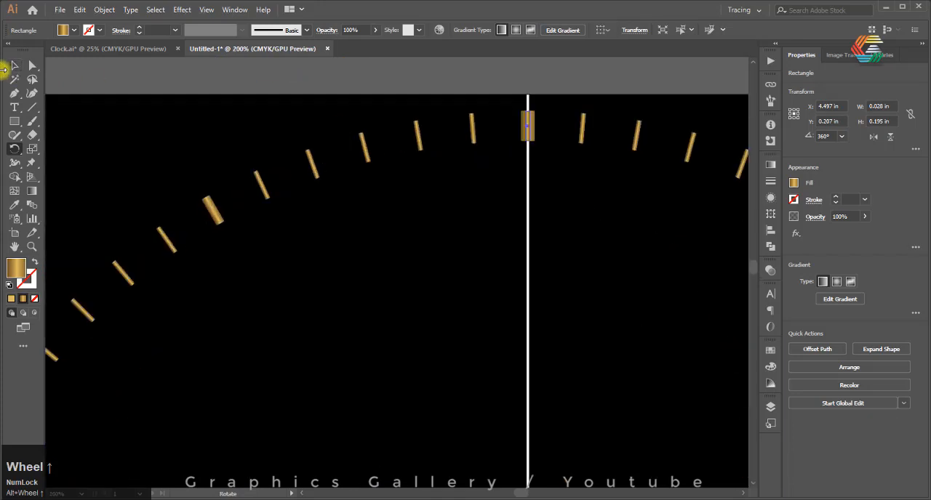
Draw a gold gradient rectangle about 4.588 in wide and 0.183 in high along the horizontal centre line, crossing the clock's centre
{"action": "left_click", "coordinate": [14, 66]}
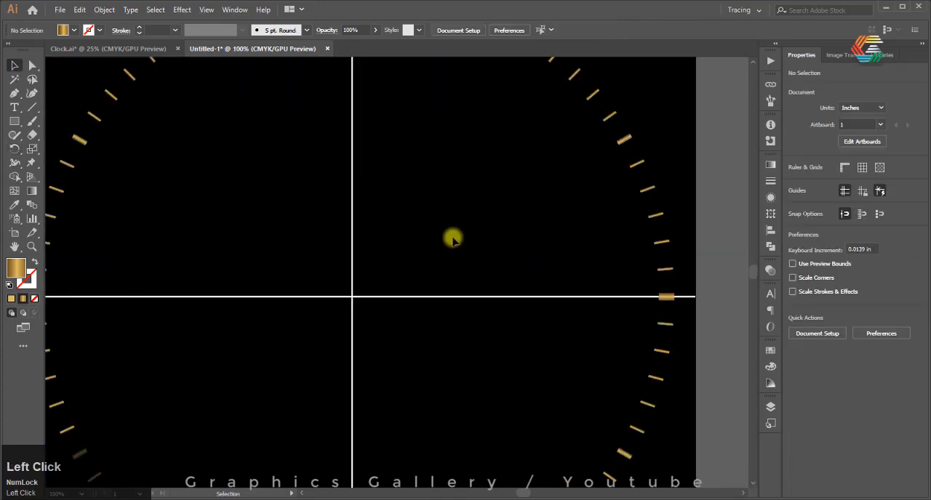
{"action": "left_click", "coordinate": [15, 121]}
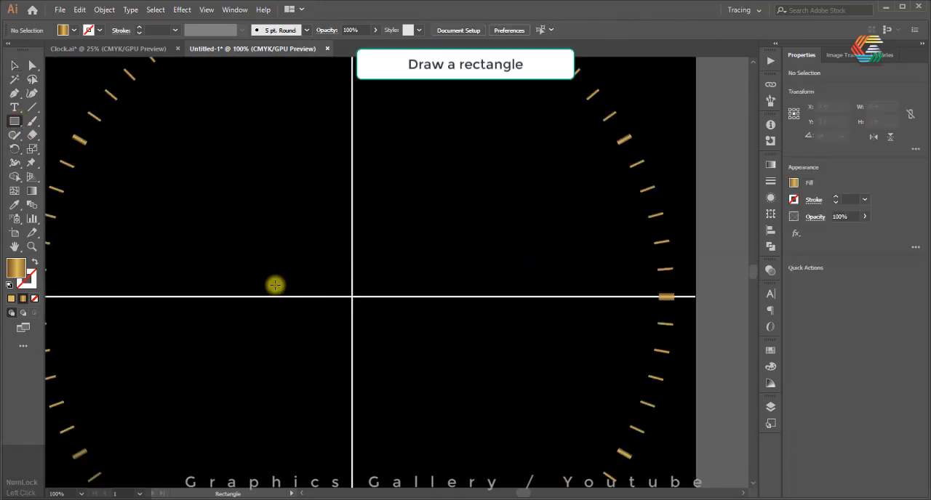
{"action": "mouse_move", "coordinate": [283, 286]}
{"action": "left_mouse_down"}
{"action": "mouse_move", "coordinate": [384, 301]}
{"action": "mouse_move", "coordinate": [649, 307]}
{"action": "mouse_move", "coordinate": [632, 302]}
{"action": "left_mouse_up"}
{"action": "scroll", "coordinate": [441, 305], "scroll_direction": "up", "scroll_amount": 2, "text": "alt"}
Reduce the rectangle's height to about 0.128 in so it sits centred on the horizontal centre line
{"action": "left_click", "coordinate": [14, 66]}
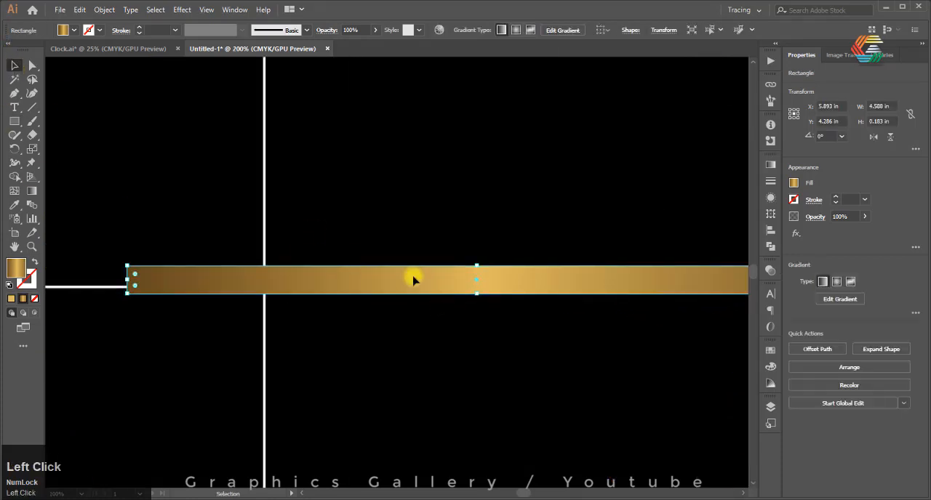
{"action": "left_click_drag", "start_coordinate": [478, 282], "coordinate": [481, 309]}
{"action": "scroll", "coordinate": [449, 311], "scroll_direction": "down", "scroll_amount": 5, "text": "alt"}
Fully round both corners at the rectangle's left end
{"action": "scroll", "coordinate": [449, 312], "scroll_direction": "up", "scroll_amount": 4, "text": "alt"}
{"action": "scroll", "coordinate": [233, 325], "scroll_direction": "up", "scroll_amount": 8, "text": "alt"}
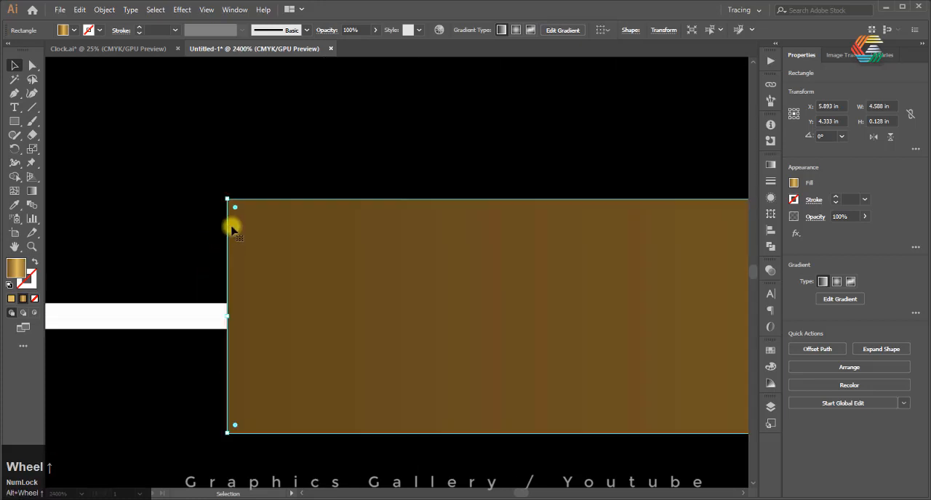
{"action": "left_click", "coordinate": [235, 209]}
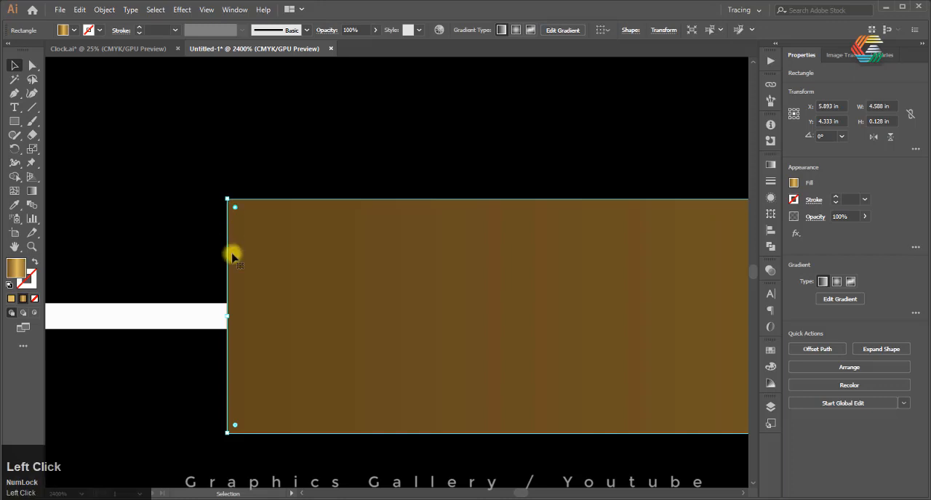
{"action": "key", "text": "shift"}
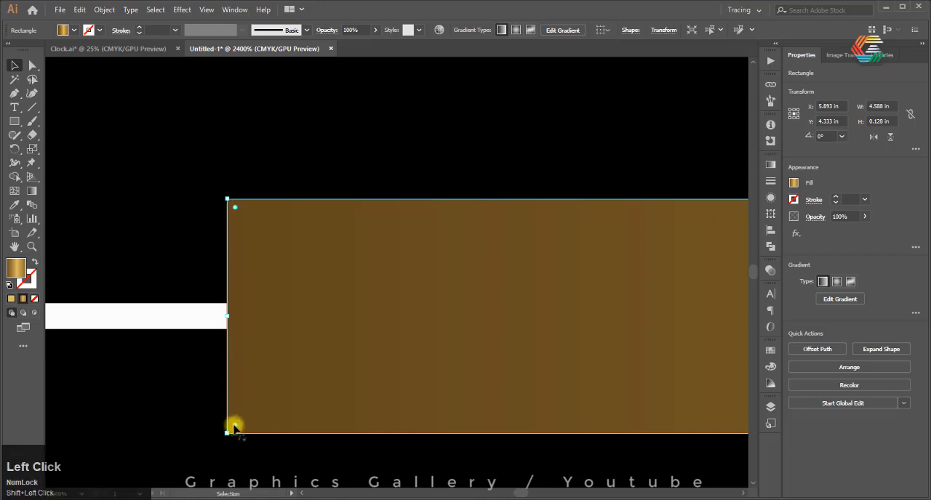
{"action": "left_click_drag", "start_coordinate": [233, 209], "coordinate": [456, 307]}
Taper the rectangle into a clock hand by moving its two right-end anchor points inward toward the horizontal centre line
{"action": "scroll", "coordinate": [170, 225], "scroll_direction": "down", "scroll_amount": 8}
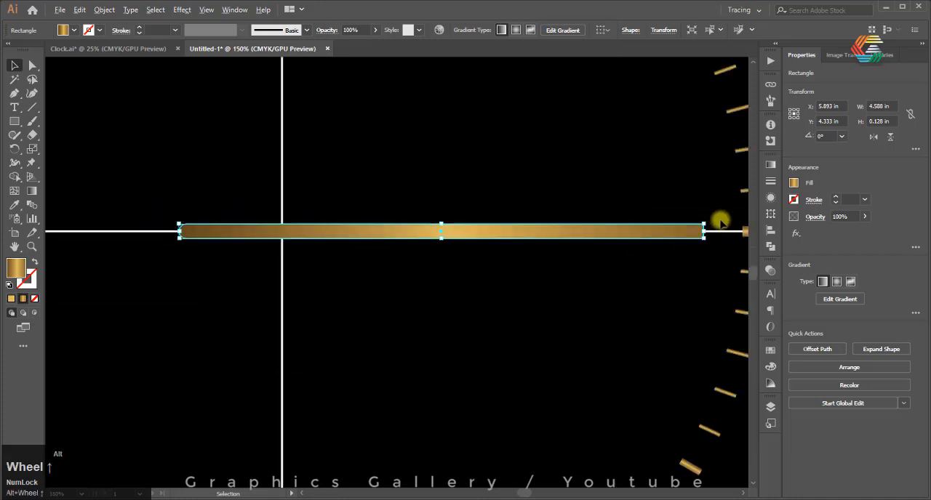
{"action": "scroll", "coordinate": [720, 221], "scroll_direction": "up", "scroll_amount": 8}
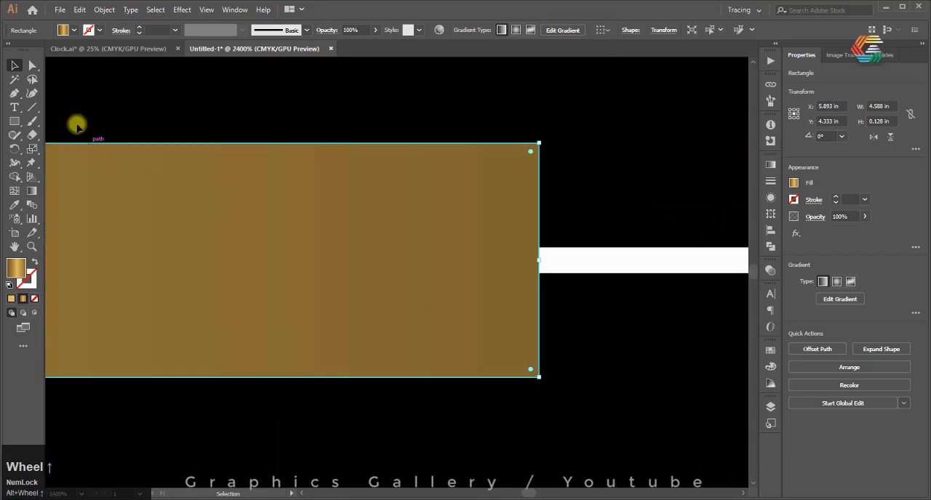
{"action": "left_click", "coordinate": [33, 64]}
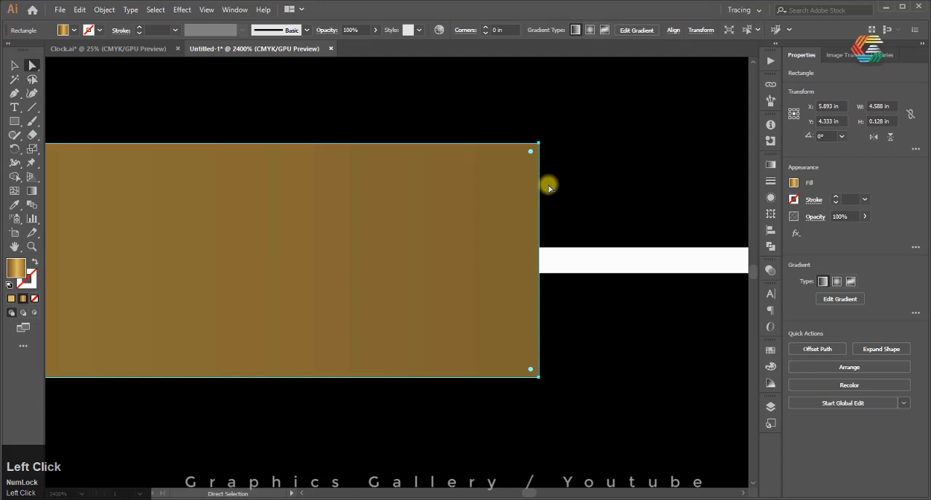
{"action": "left_click", "coordinate": [537, 145]}
{"action": "left_click_drag", "start_coordinate": [540, 146], "coordinate": [539, 210]}
{"action": "left_click_drag", "start_coordinate": [539, 379], "coordinate": [538, 306]}
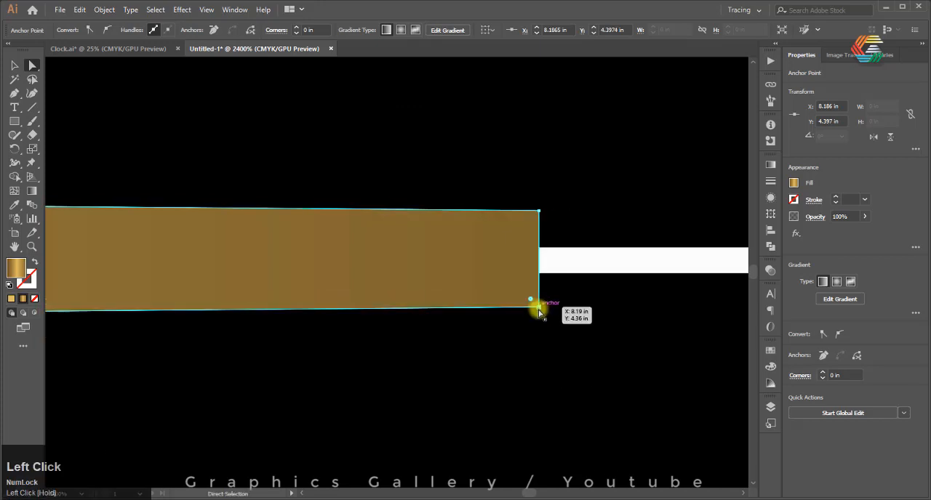
Try rounding both corners at the hand's narrow end with a 0.03 in radius and undo the rounding
{"action": "left_click", "coordinate": [530, 223]}
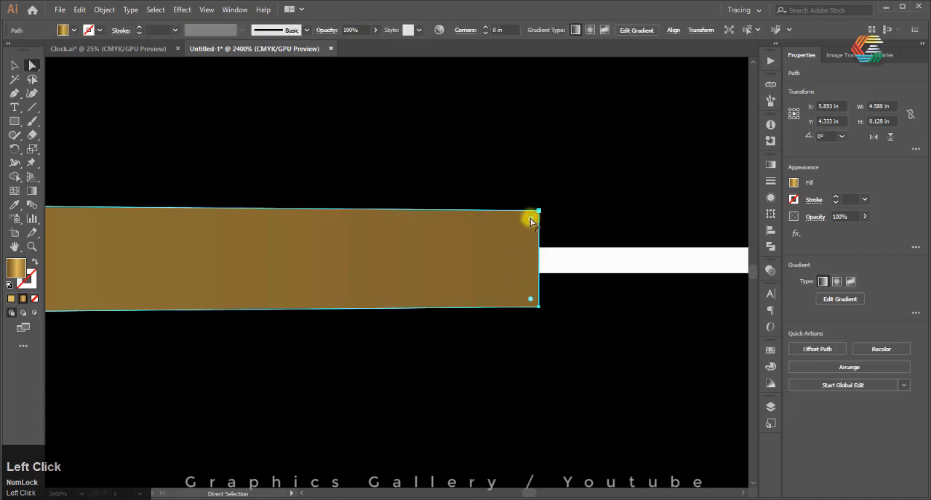
{"action": "left_click", "coordinate": [531, 299], "text": "shift"}
{"action": "left_click_drag", "start_coordinate": [530, 221], "coordinate": [465, 242]}
{"action": "scroll", "coordinate": [488, 258], "scroll_direction": "down", "scroll_amount": 10}
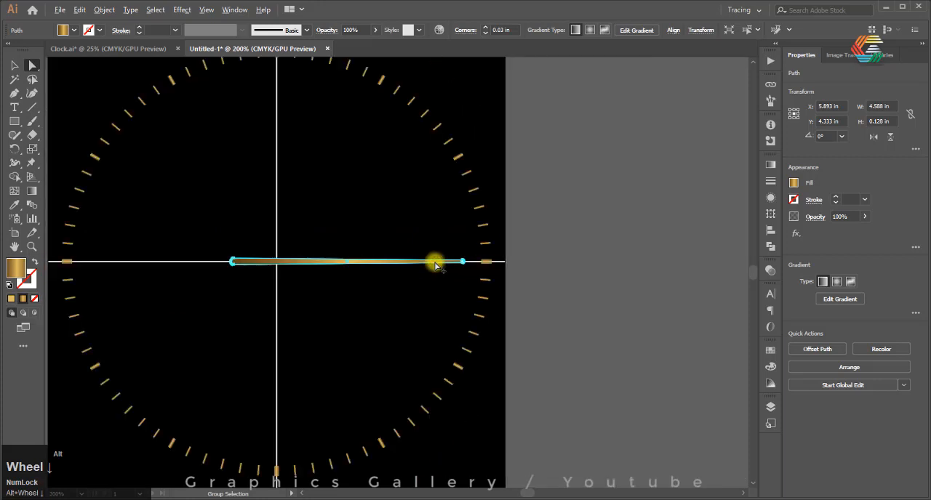
{"action": "scroll", "coordinate": [435, 265], "scroll_direction": "up", "scroll_amount": 9}
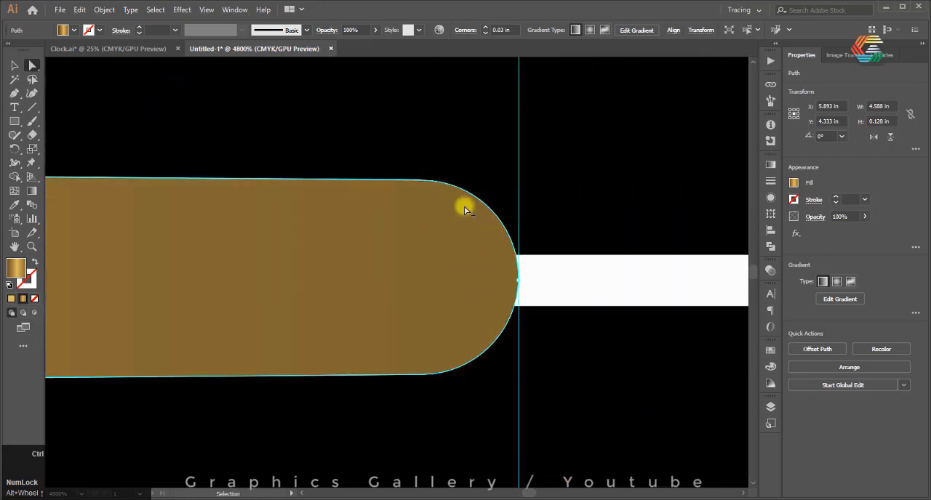
{"action": "key", "text": "ctrl+z"}
{"action": "key", "text": "ctrl+shift+z"}
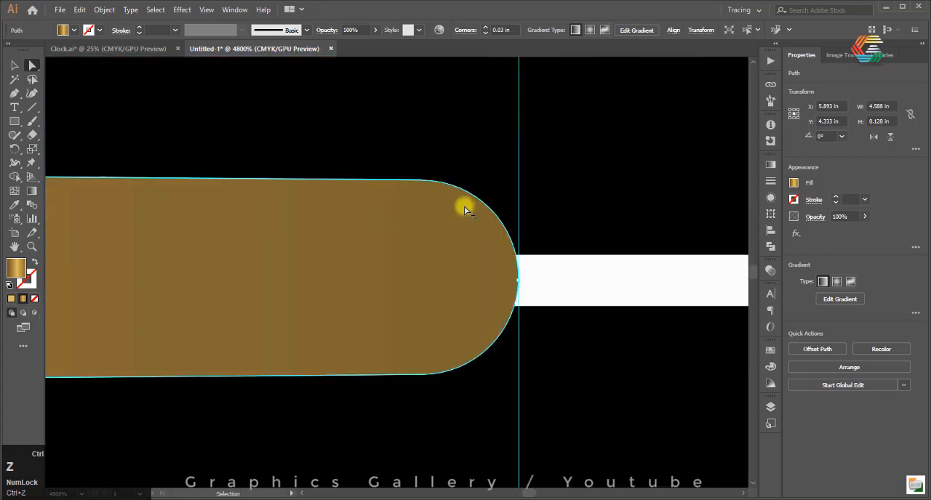
{"action": "key", "text": "ctrl+z"}
Narrow the hand's tip further by moving its upper and lower right anchor points closer to the centre line
{"action": "left_click", "coordinate": [517, 181]}
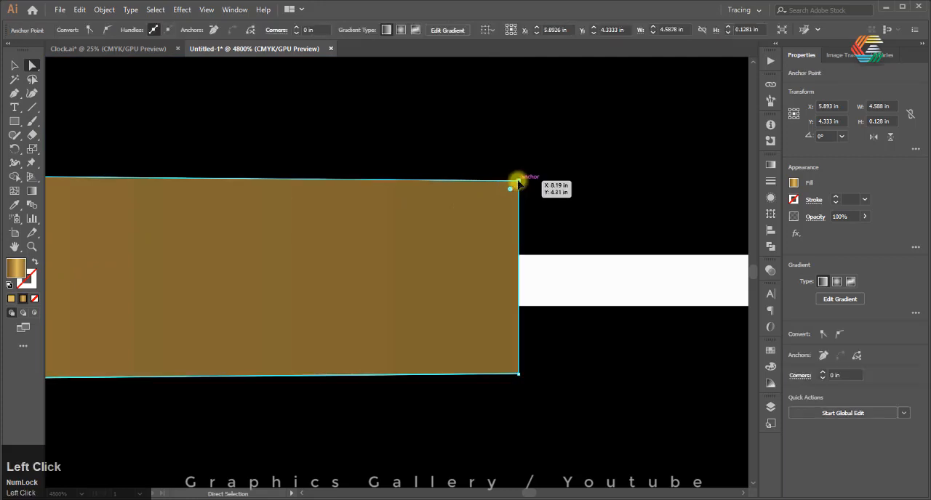
{"action": "left_click_drag", "start_coordinate": [518, 187], "coordinate": [515, 212]}
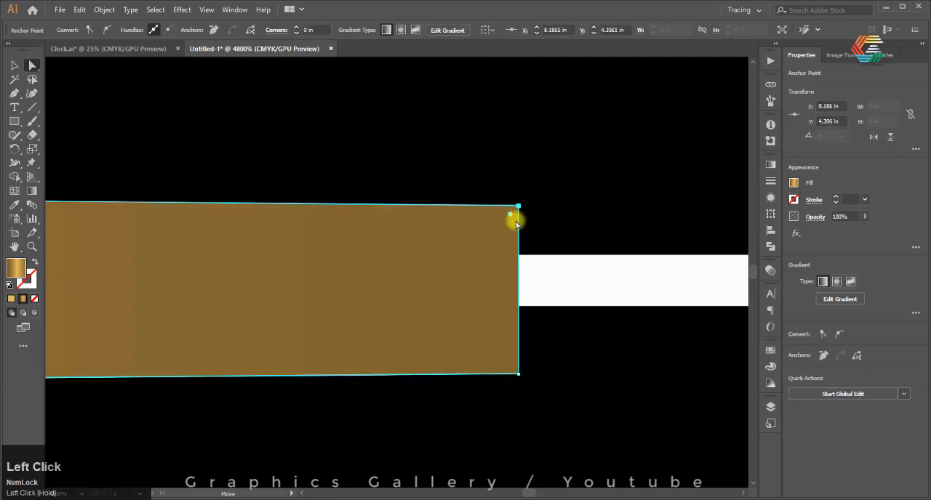
{"action": "left_click", "coordinate": [494, 349]}
{"action": "left_click_drag", "start_coordinate": [520, 376], "coordinate": [518, 322]}
Round both corners at the hand's narrow tip with a radius of about 0.01 in
{"action": "left_click", "coordinate": [500, 277]}
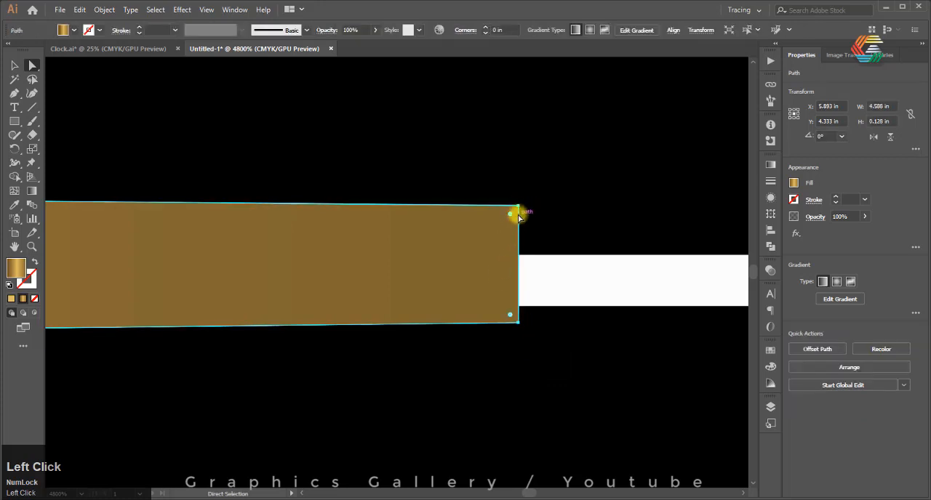
{"action": "left_click_drag", "start_coordinate": [516, 206], "coordinate": [412, 269]}
{"action": "left_click", "coordinate": [490, 295]}
{"action": "scroll", "coordinate": [514, 300], "scroll_direction": "down", "scroll_amount": 4}
{"action": "scroll", "coordinate": [513, 300], "scroll_direction": "down", "scroll_amount": 5}
{"action": "scroll", "coordinate": [316, 287], "scroll_direction": "up", "scroll_amount": 3}
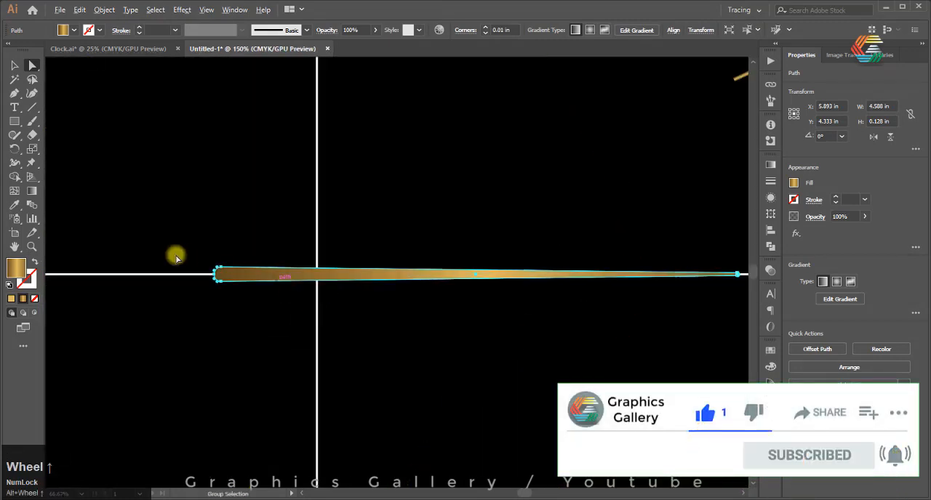
Redirect the hand's gold gradient vertically across its thickness with the Gradient tool and deselect the hand
{"action": "left_click", "coordinate": [32, 191]}
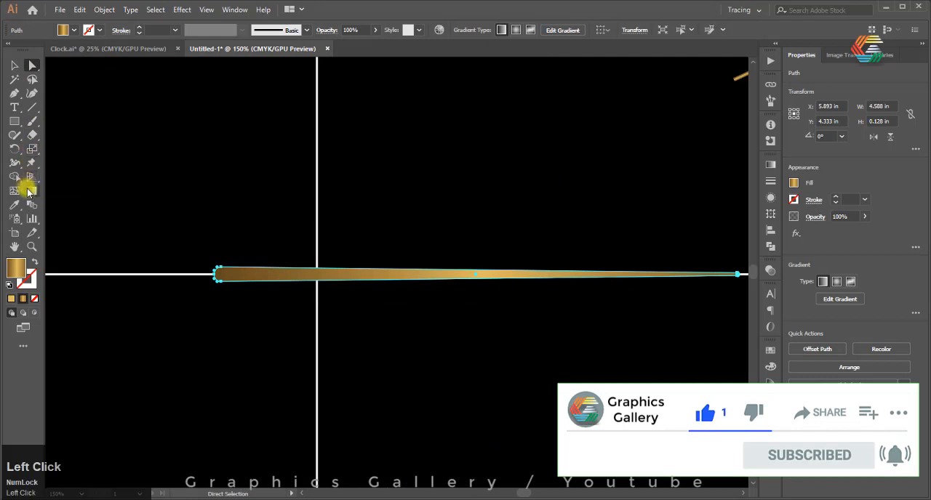
{"action": "scroll", "coordinate": [408, 297], "scroll_direction": "up", "scroll_amount": 2}
{"action": "scroll", "coordinate": [408, 297], "scroll_direction": "up", "scroll_amount": 1}
{"action": "mouse_move", "coordinate": [383, 250]}
{"action": "left_mouse_down"}
{"action": "mouse_move", "coordinate": [383, 224]}
{"action": "mouse_move", "coordinate": [392, 228]}
{"action": "mouse_move", "coordinate": [382, 214]}
{"action": "mouse_move", "coordinate": [383, 223]}
{"action": "left_mouse_up"}
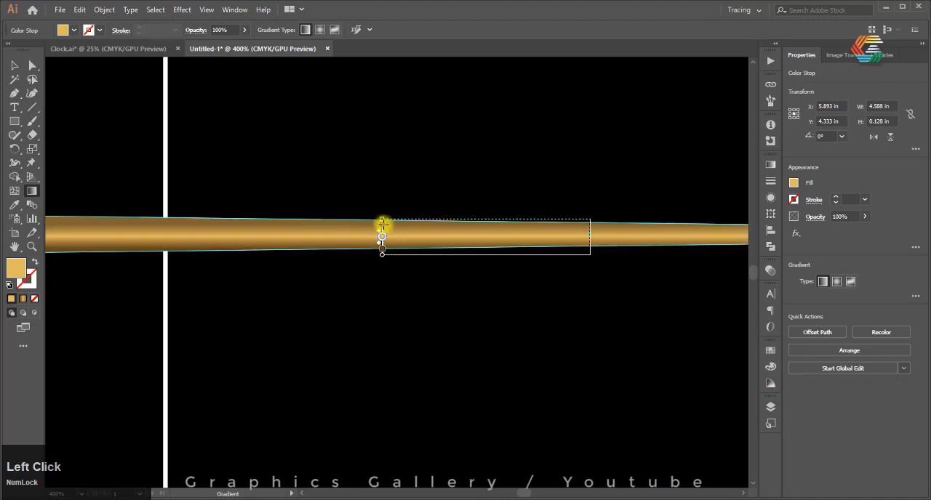
{"action": "left_click", "coordinate": [14, 78]}
{"action": "left_click", "coordinate": [325, 314]}
{"action": "scroll", "coordinate": [368, 308], "scroll_direction": "down", "scroll_amount": 3}
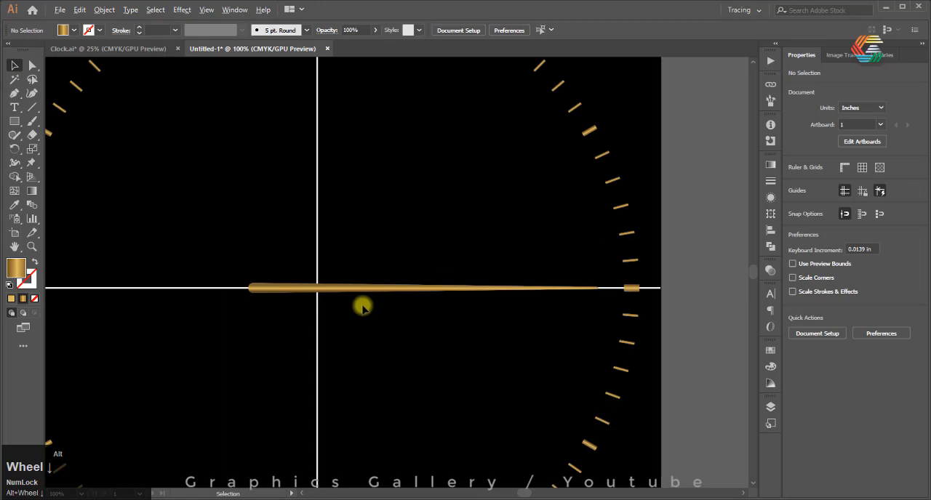
{"action": "scroll", "coordinate": [363, 308], "scroll_direction": "up", "scroll_amount": 2}
{"action": "scroll", "coordinate": [322, 290], "scroll_direction": "down", "scroll_amount": 2}
Copy the tapered horizontal hand and paste the duplicate in the same place
{"action": "left_click", "coordinate": [309, 289]}
{"action": "scroll", "coordinate": [308, 294], "scroll_direction": "up", "scroll_amount": 1}
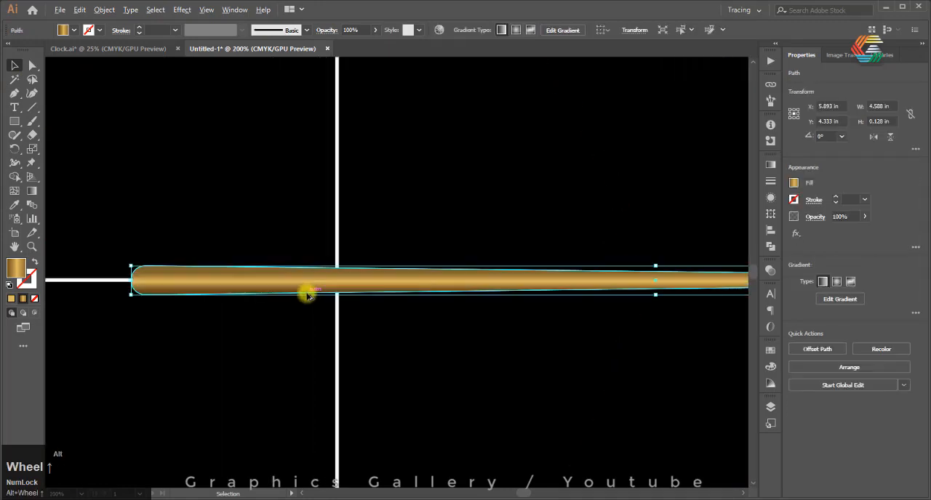
{"action": "scroll", "coordinate": [309, 294], "scroll_direction": "up", "scroll_amount": 5}
{"action": "key", "text": "ctrl+c"}
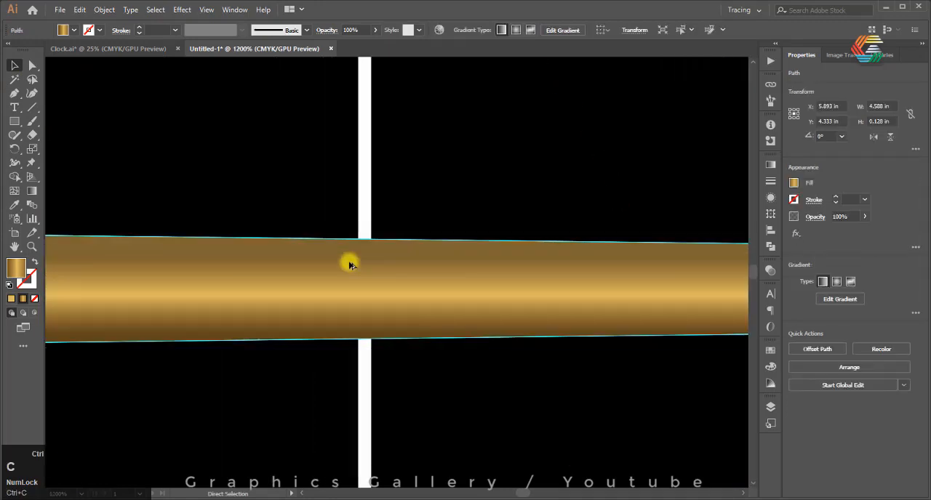
{"action": "key", "text": "ctrl+shift+v"}
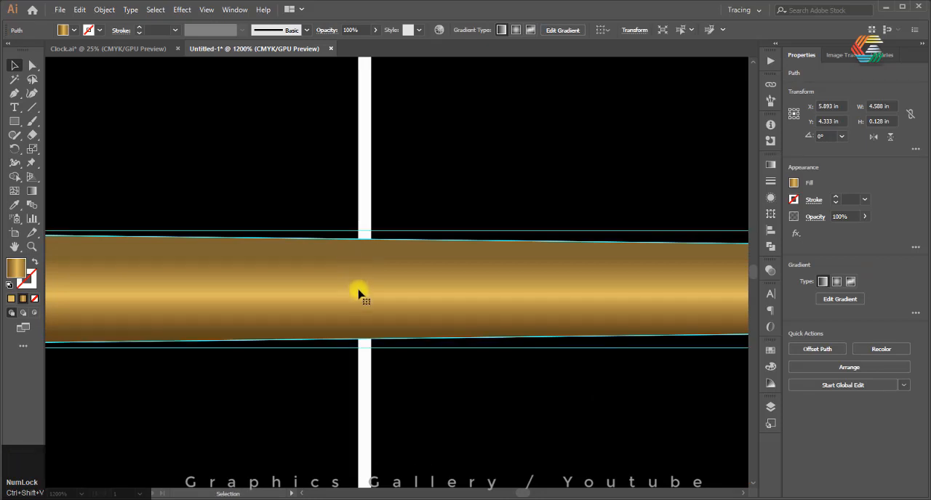
Rotate the duplicated hand 45 degrees about the crossing of the two centre lines
{"action": "left_click", "coordinate": [16, 150]}
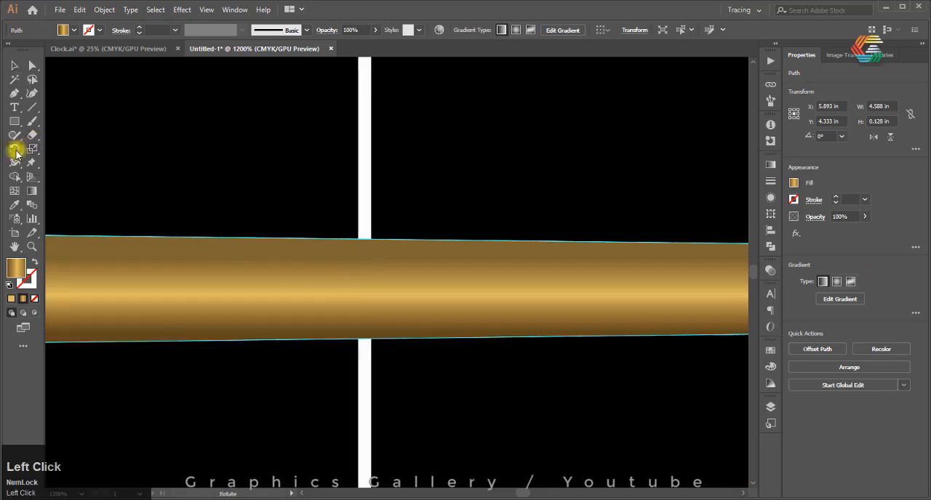
{"action": "left_click", "coordinate": [365, 289], "text": "alt"}
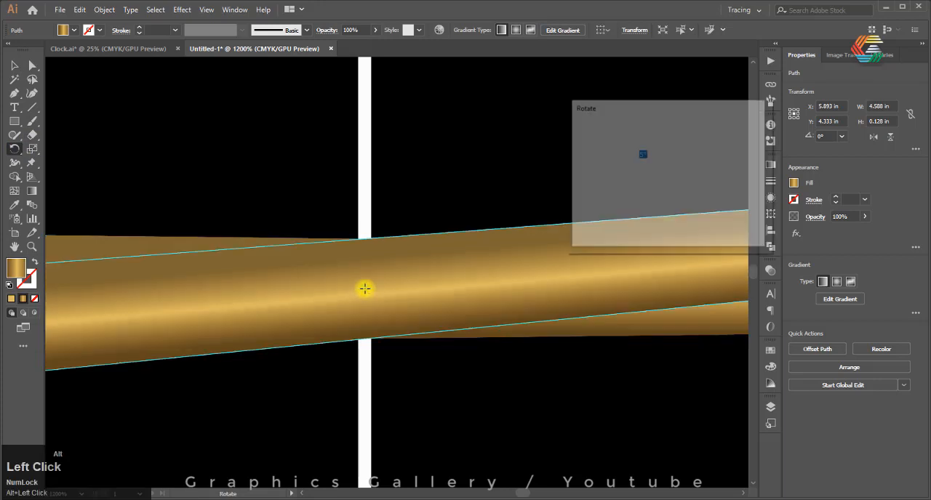
{"action": "type", "text": "45"}
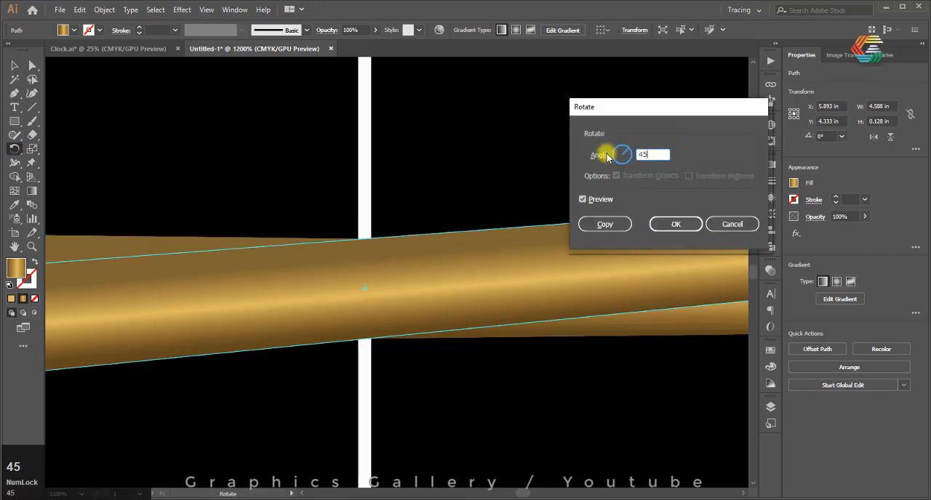
{"action": "left_click", "coordinate": [660, 225]}
{"action": "scroll", "coordinate": [420, 237], "scroll_direction": "down", "scroll_amount": 5}
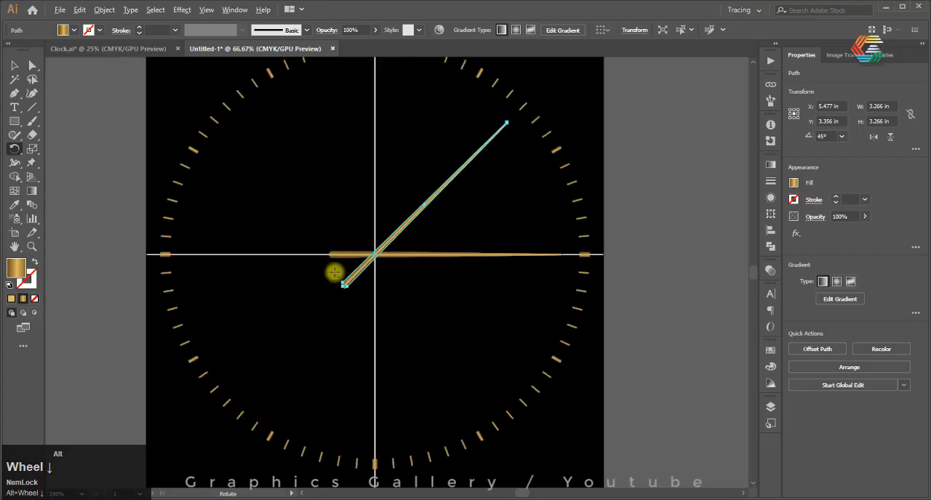
Shorten the diagonal hand from its tip until it spans about 2.707 in both horizontally and vertically, and deselect it
{"action": "scroll", "coordinate": [429, 144], "scroll_direction": "up", "scroll_amount": 3}
{"action": "left_click", "coordinate": [15, 66]}
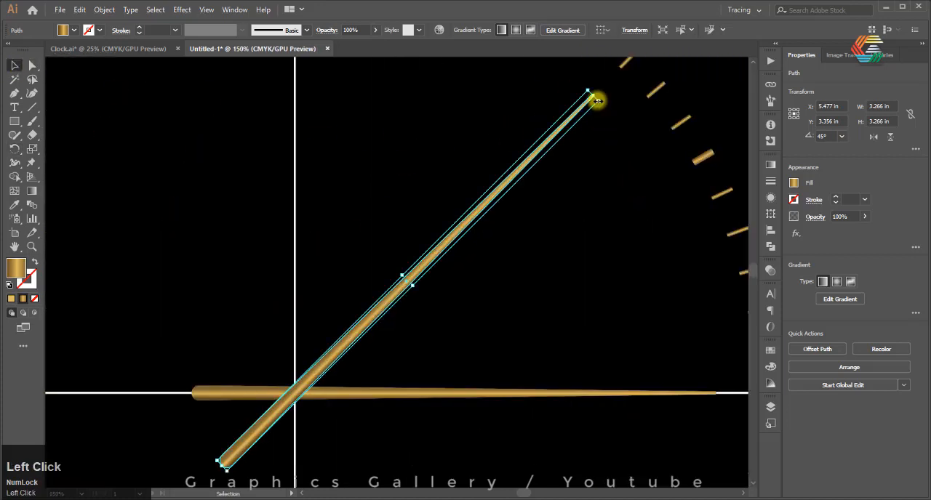
{"action": "left_click_drag", "start_coordinate": [597, 99], "coordinate": [538, 169]}
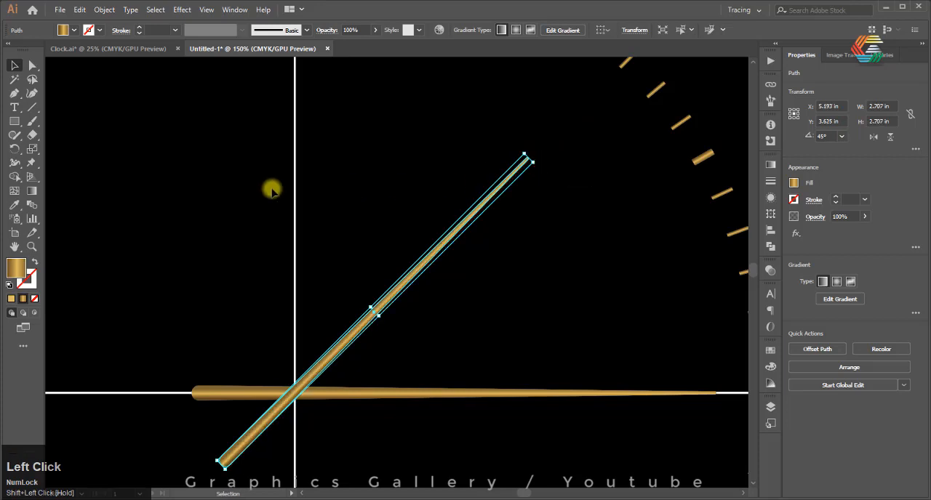
{"action": "left_click", "coordinate": [260, 131]}
{"action": "scroll", "coordinate": [245, 141], "scroll_direction": "down", "scroll_amount": 4}
{"action": "scroll", "coordinate": [264, 152], "scroll_direction": "up", "scroll_amount": 3}
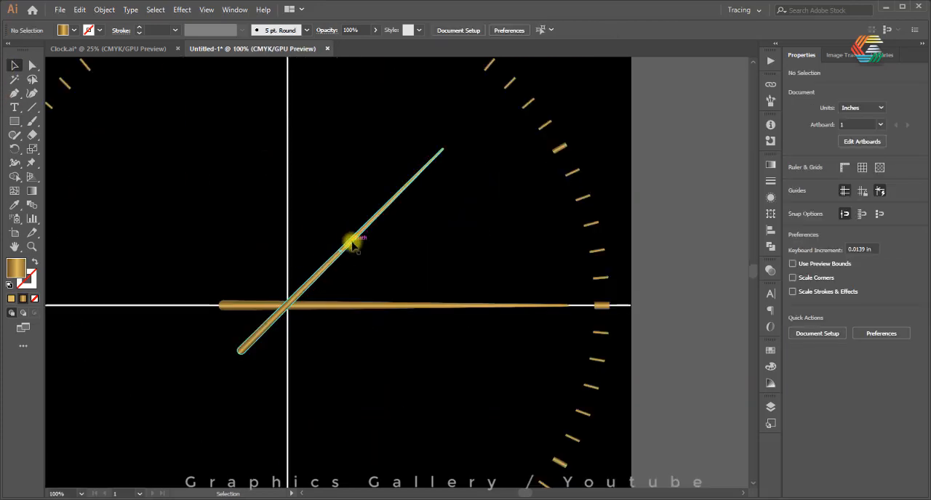
Draw a thin gold rectangle about 4.931 in wide and 0.048 in high along the horizontal centre line, over the long hand
{"action": "scroll", "coordinate": [262, 309], "scroll_direction": "up", "scroll_amount": 2}
{"action": "left_click", "coordinate": [14, 120]}
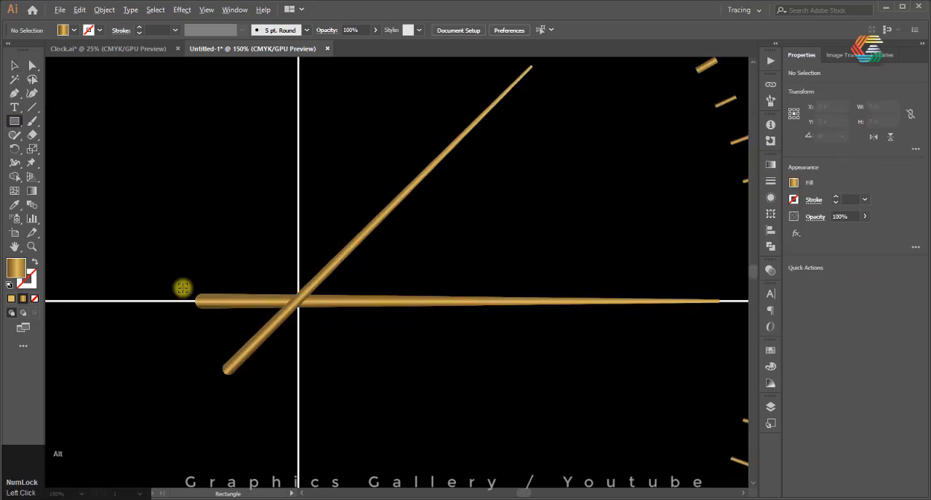
{"action": "scroll", "coordinate": [183, 288], "scroll_direction": "up", "scroll_amount": 3}
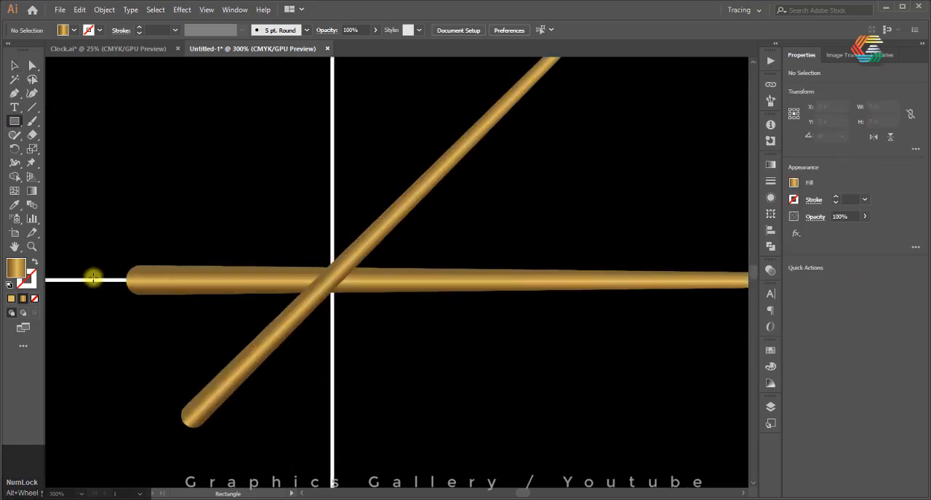
{"action": "left_click_drag", "start_coordinate": [131, 277], "coordinate": [613, 312]}
{"action": "scroll", "coordinate": [299, 256], "scroll_direction": "down", "scroll_amount": 1}
{"action": "scroll", "coordinate": [299, 256], "scroll_direction": "down", "scroll_amount": 2}
{"action": "scroll", "coordinate": [613, 275], "scroll_direction": "up", "scroll_amount": 1}
{"action": "scroll", "coordinate": [603, 299], "scroll_direction": "up", "scroll_amount": 1}
{"action": "scroll", "coordinate": [557, 312], "scroll_direction": "down", "scroll_amount": 3}
{"action": "scroll", "coordinate": [359, 313], "scroll_direction": "up", "scroll_amount": 3}
Try rounding the ends of the thin gold rectangle to a corner radius of about 0.02 in
{"action": "scroll", "coordinate": [296, 299], "scroll_direction": "up", "scroll_amount": 3}
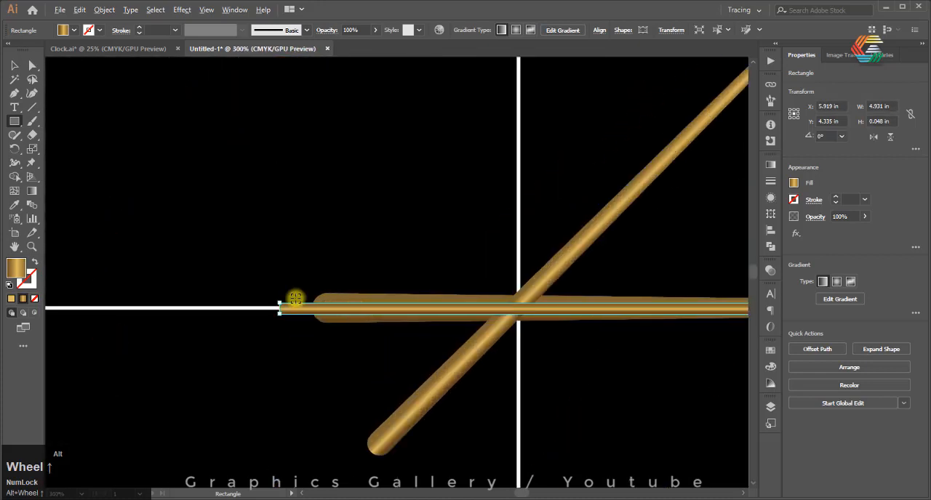
{"action": "scroll", "coordinate": [263, 270], "scroll_direction": "up", "scroll_amount": 2}
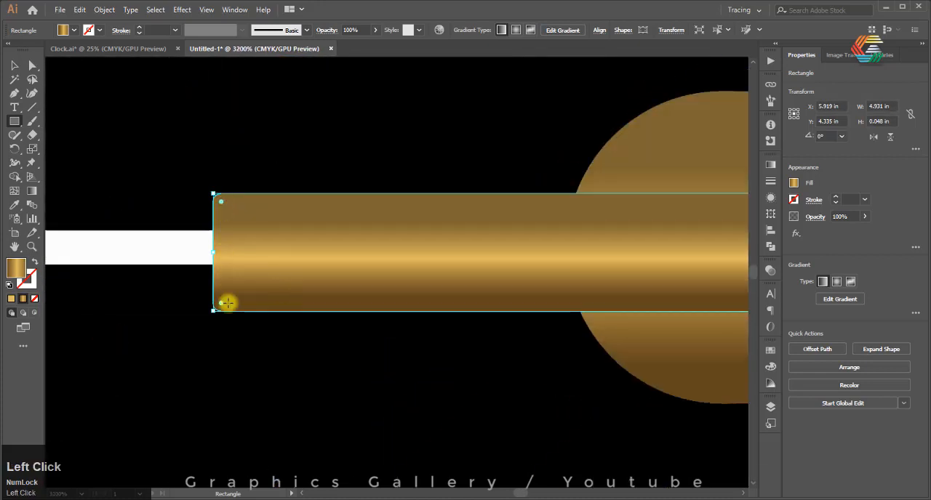
{"action": "left_click_drag", "start_coordinate": [222, 205], "coordinate": [358, 259]}
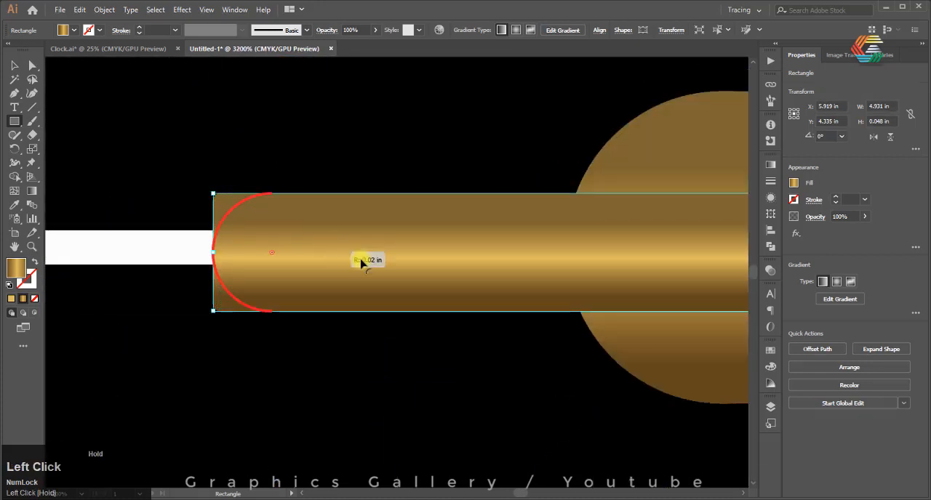
{"action": "scroll", "coordinate": [131, 233], "scroll_direction": "down", "scroll_amount": 4}
{"action": "scroll", "coordinate": [751, 224], "scroll_direction": "up", "scroll_amount": 4}
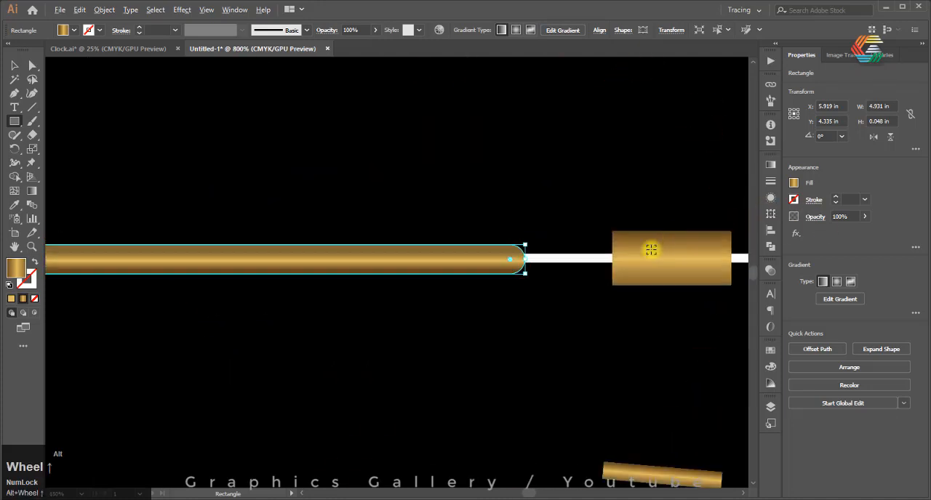
{"action": "scroll", "coordinate": [650, 247], "scroll_direction": "up", "scroll_amount": 3}
{"action": "scroll", "coordinate": [532, 274], "scroll_direction": "up", "scroll_amount": 3}
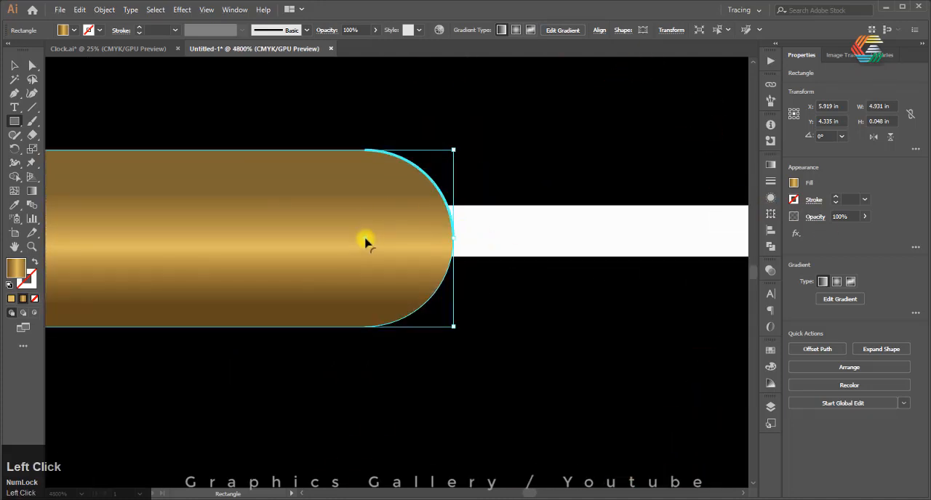
{"action": "left_click_drag", "start_coordinate": [426, 175], "coordinate": [444, 168]}
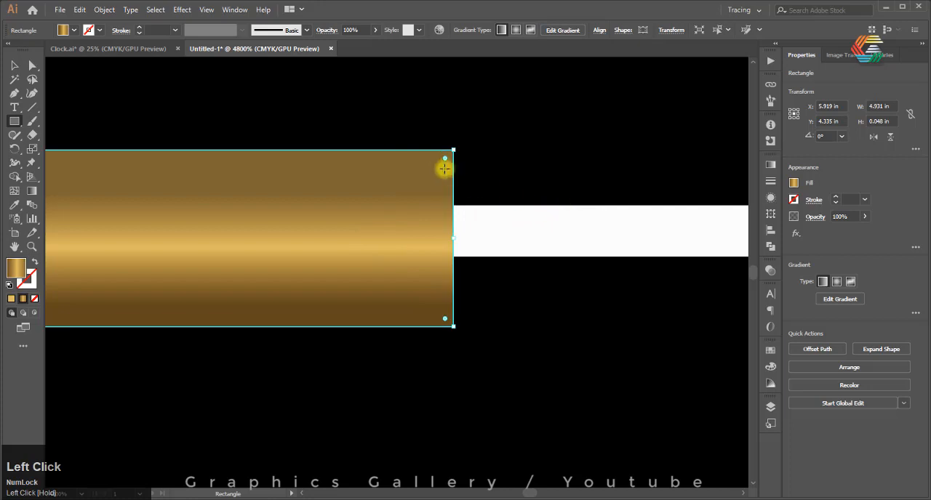
Try to narrow the thin rectangle's right end by moving its upper and lower corners towards the centre line
{"action": "left_click", "coordinate": [32, 65]}
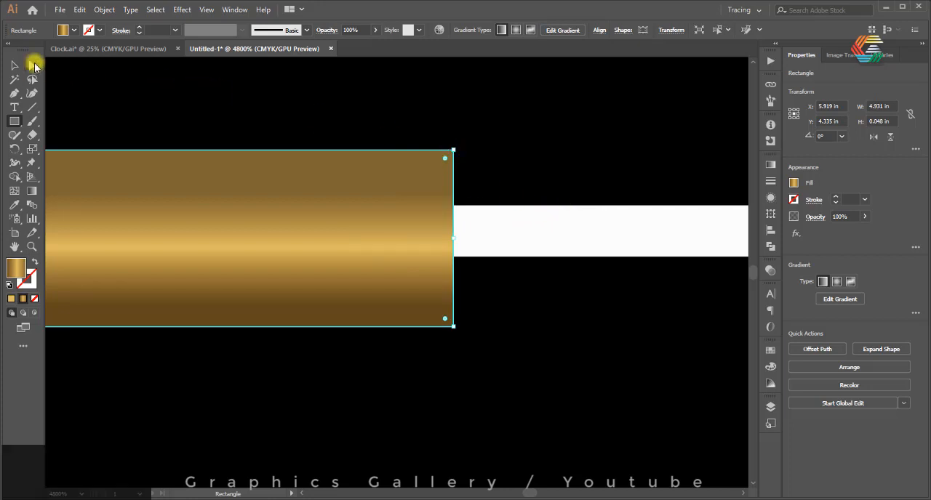
{"action": "left_click_drag", "start_coordinate": [452, 151], "coordinate": [453, 204]}
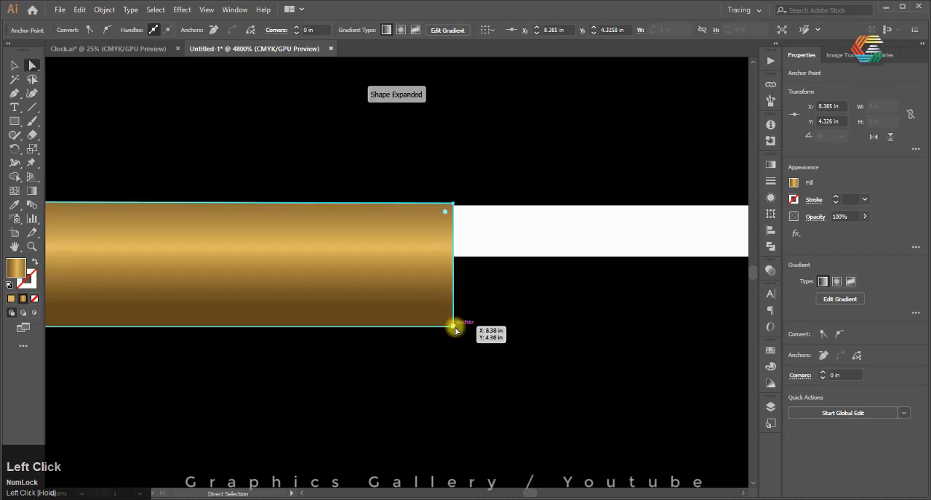
{"action": "left_click_drag", "start_coordinate": [454, 327], "coordinate": [455, 272]}
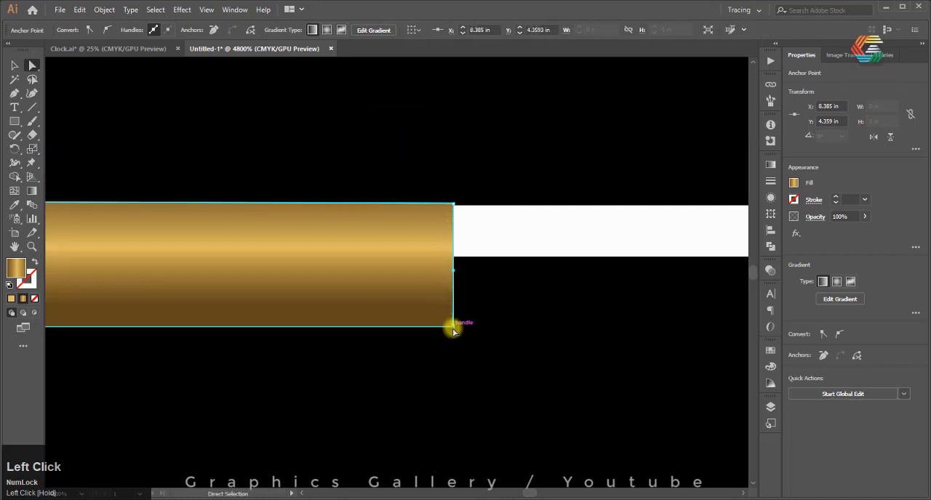
{"action": "key", "text": "ctrl"}
{"action": "mouse_move", "coordinate": [454, 328]}
{"action": "left_mouse_down"}
{"action": "mouse_move", "coordinate": [452, 273]}
{"action": "mouse_move", "coordinate": [453, 328]}
{"action": "left_mouse_up"}
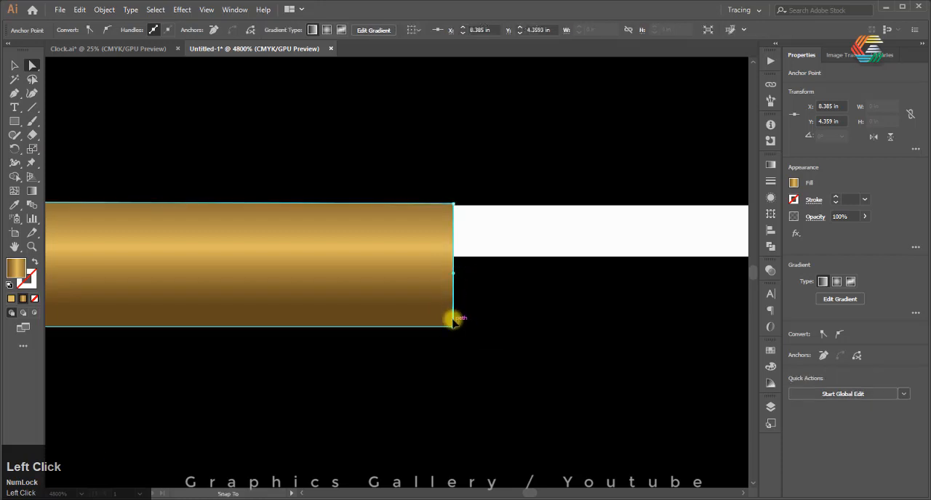
{"action": "key", "text": "ctrl+z"}
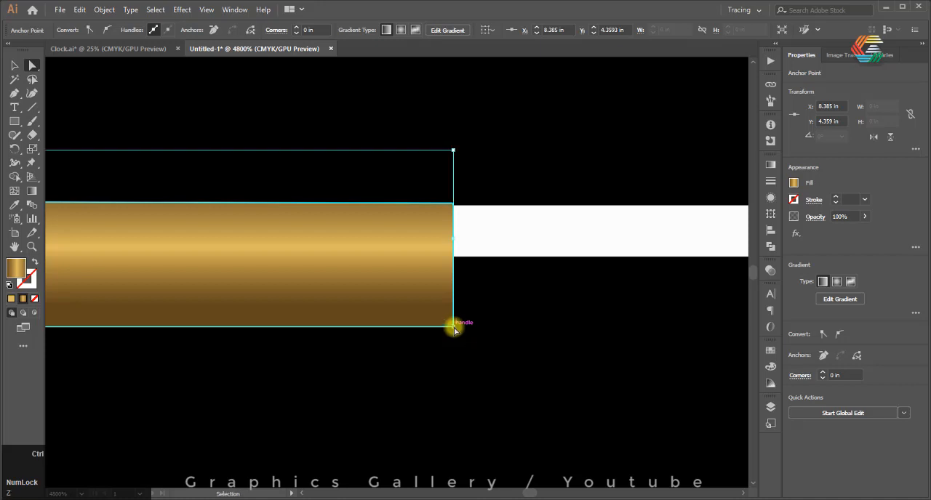
{"action": "key", "text": "ctrl+z"}
Try again to taper the rectangle's right end, moving its upper corner to about Y 4.326 in and adjusting the lower one
{"action": "left_click", "coordinate": [453, 150]}
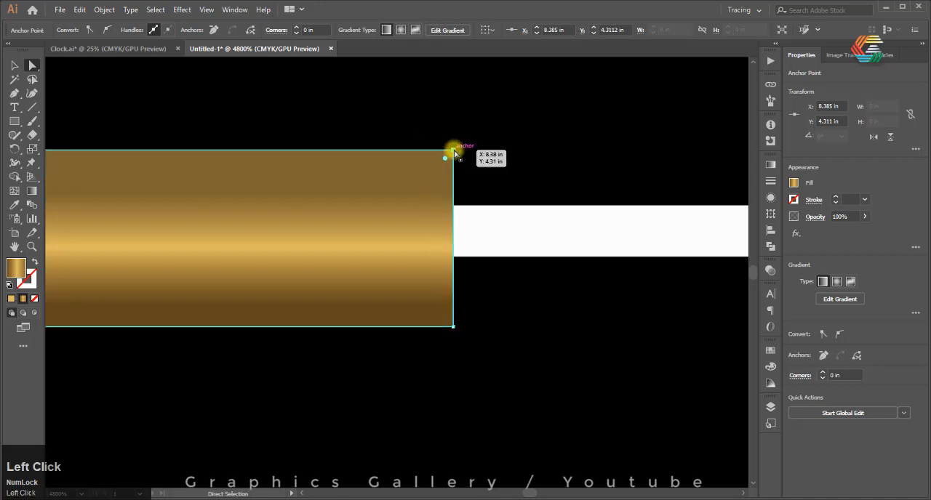
{"action": "left_click_drag", "start_coordinate": [453, 151], "coordinate": [451, 206]}
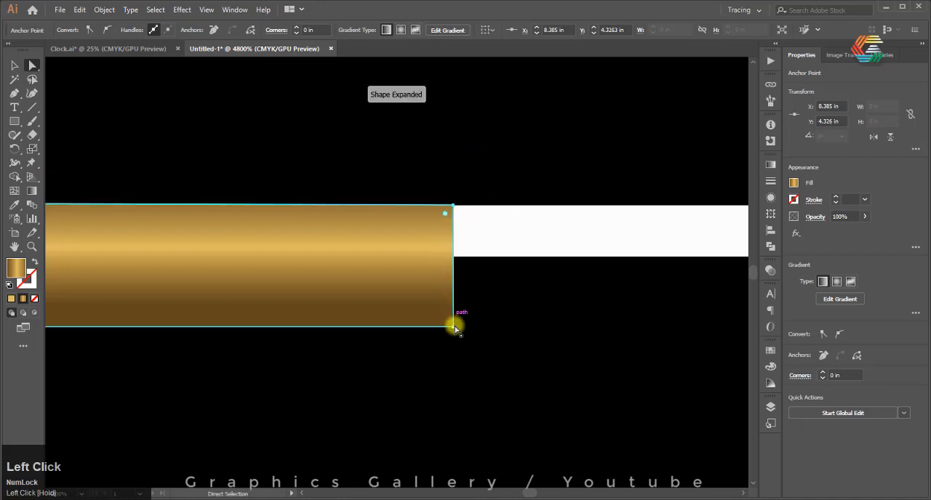
{"action": "left_click_drag", "start_coordinate": [455, 331], "coordinate": [454, 331]}
{"action": "scroll", "coordinate": [451, 330], "scroll_direction": "up", "scroll_amount": 4}
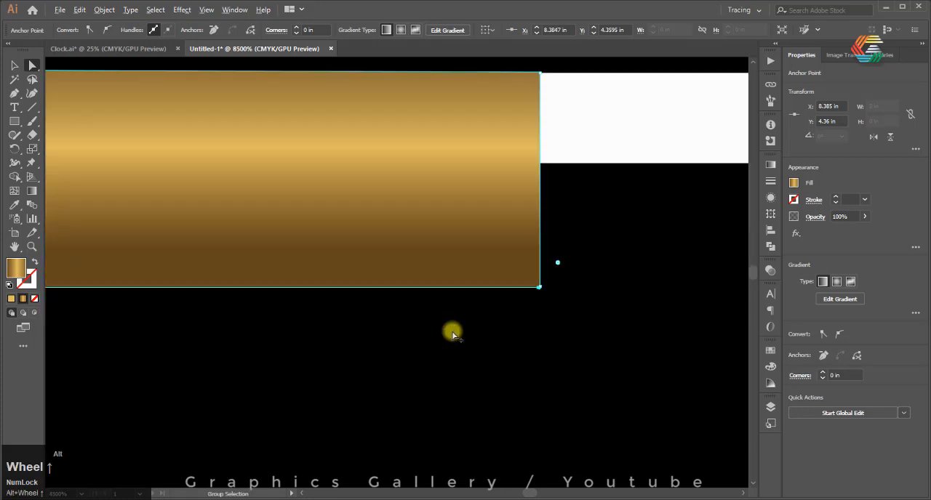
{"action": "left_click", "coordinate": [538, 300]}
{"action": "left_click_drag", "start_coordinate": [521, 283], "coordinate": [475, 290]}
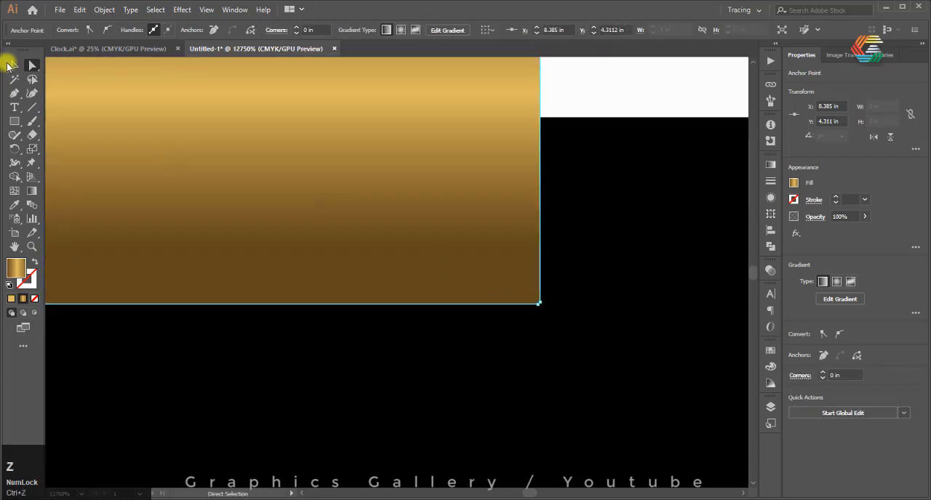
{"action": "scroll", "coordinate": [139, 233], "scroll_direction": "down", "scroll_amount": 4, "text": "alt"}
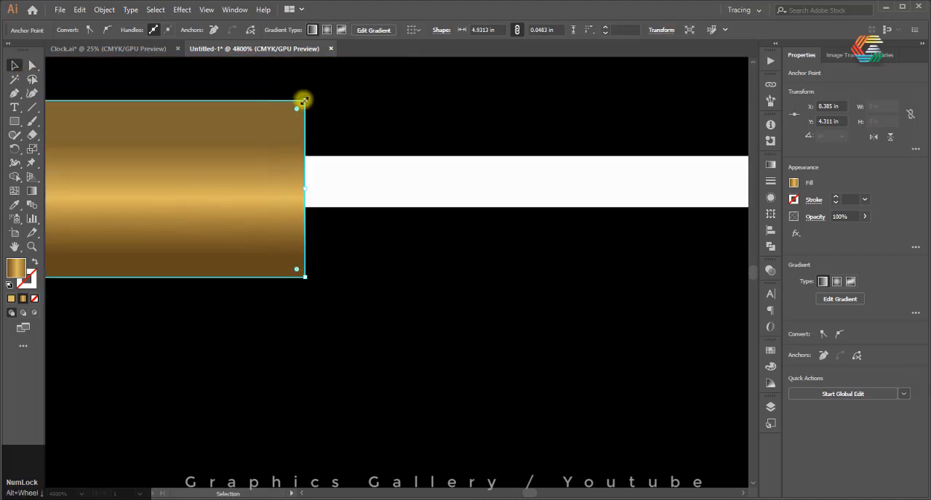
Taper the rectangle's right end by moving its upper corner to about Y 4.326 in and its lower corner to the centre line's lower edge
{"action": "left_click", "coordinate": [32, 64]}
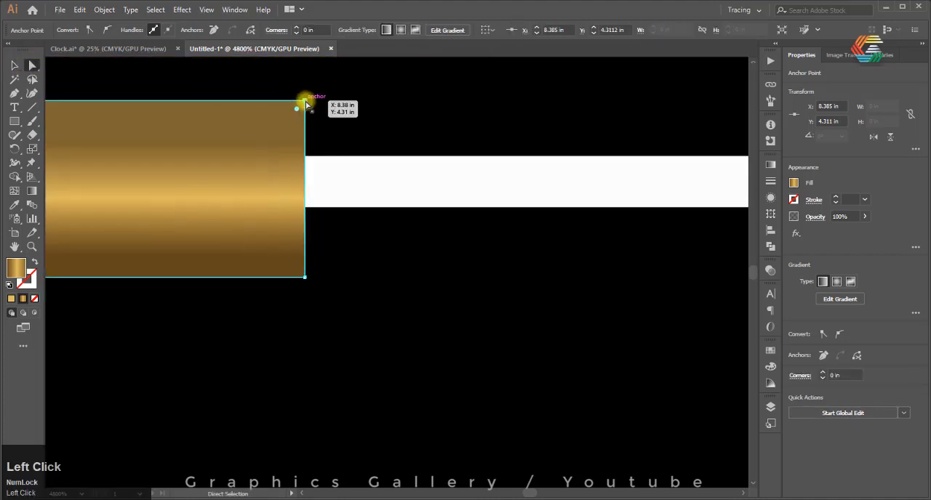
{"action": "left_click_drag", "start_coordinate": [305, 103], "coordinate": [306, 155]}
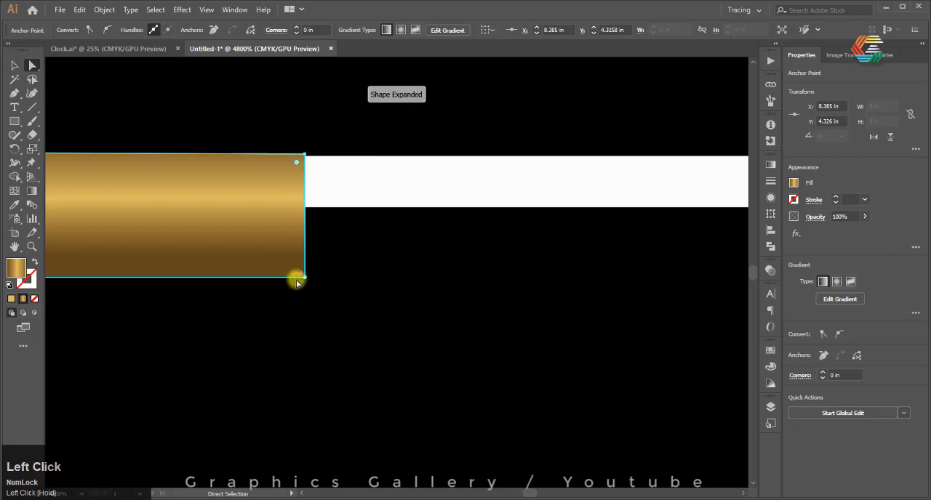
{"action": "left_click_drag", "start_coordinate": [305, 277], "coordinate": [306, 208]}
{"action": "left_click_drag", "start_coordinate": [284, 272], "coordinate": [281, 258]}
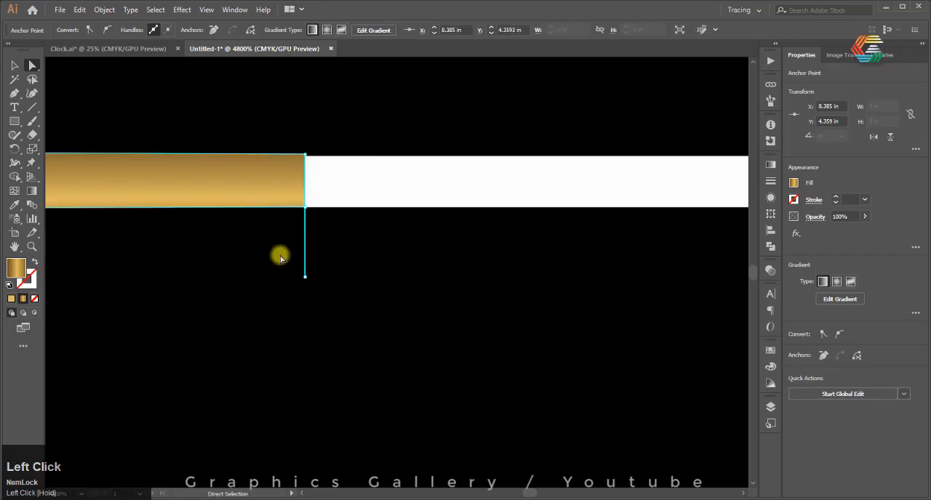
Remove the stray line segment hanging below the narrowed tip with the Shape Builder tool
{"action": "left_click", "coordinate": [15, 176]}
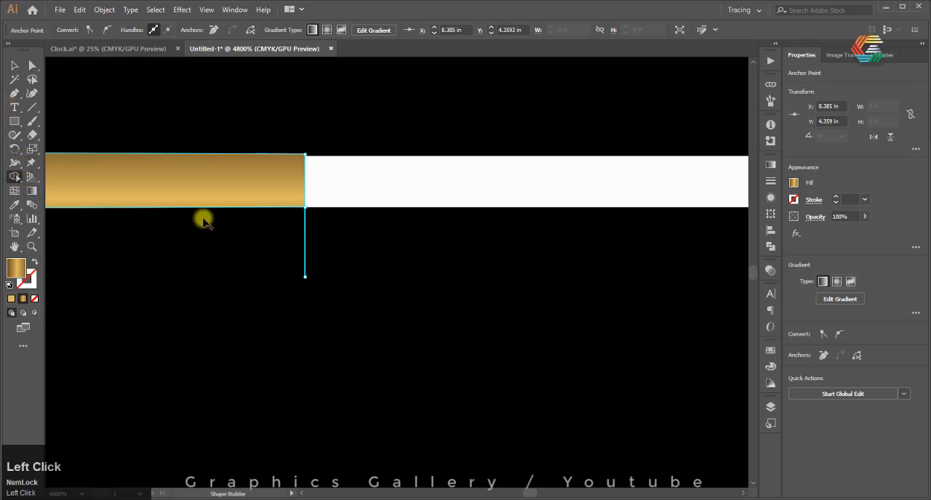
{"action": "left_click", "coordinate": [306, 246], "text": "alt"}
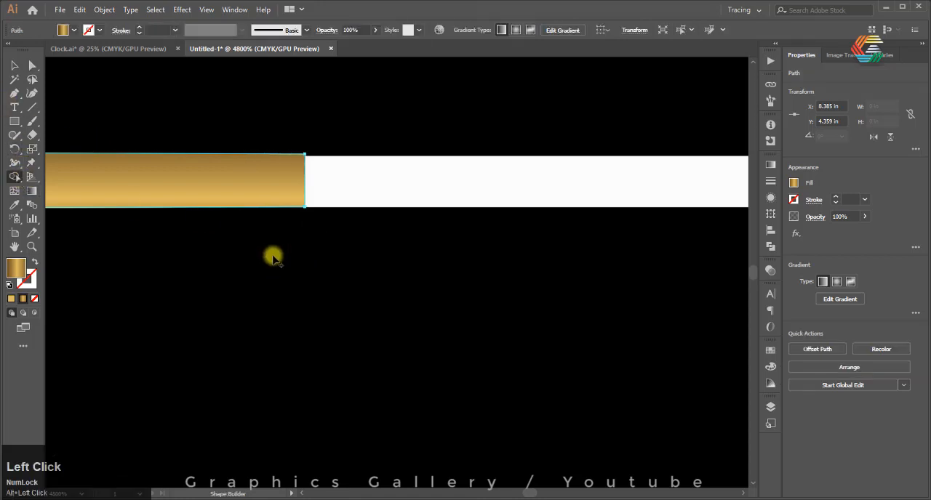
{"action": "left_click", "coordinate": [16, 66]}
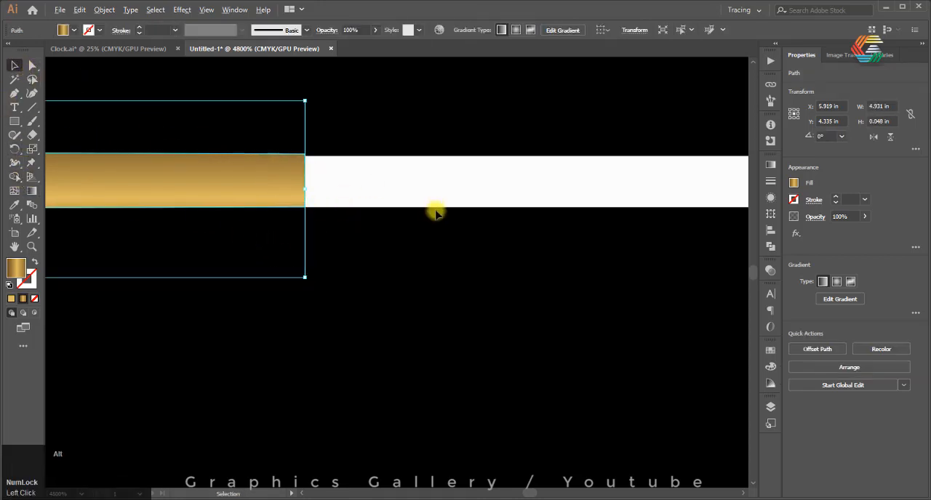
Add an anchor point midway along the short right edge of the narrowed thin hand
{"action": "scroll", "coordinate": [359, 167], "scroll_direction": "down", "scroll_amount": 2}
{"action": "scroll", "coordinate": [362, 187], "scroll_direction": "up", "scroll_amount": 1}
{"action": "scroll", "coordinate": [364, 197], "scroll_direction": "down", "scroll_amount": 1}
{"action": "scroll", "coordinate": [366, 208], "scroll_direction": "up", "scroll_amount": 3}
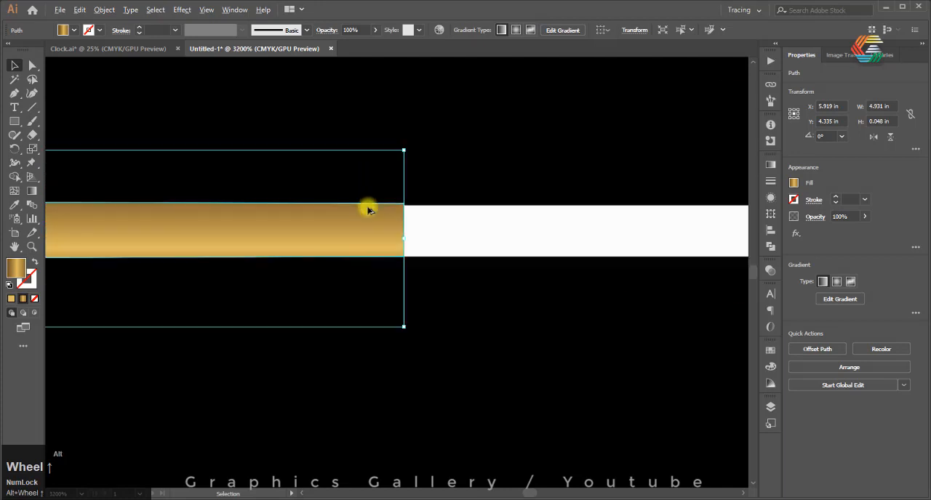
{"action": "scroll", "coordinate": [233, 182], "scroll_direction": "down", "scroll_amount": 1}
{"action": "left_click", "coordinate": [15, 94]}
{"action": "scroll", "coordinate": [429, 235], "scroll_direction": "down", "scroll_amount": 1}
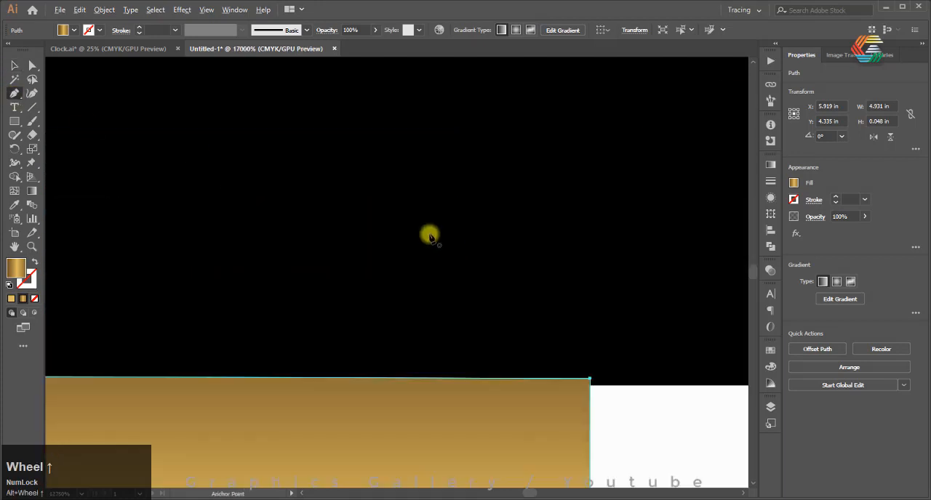
{"action": "scroll", "coordinate": [509, 262], "scroll_direction": "up", "scroll_amount": 2}
{"action": "left_click", "coordinate": [540, 353]}
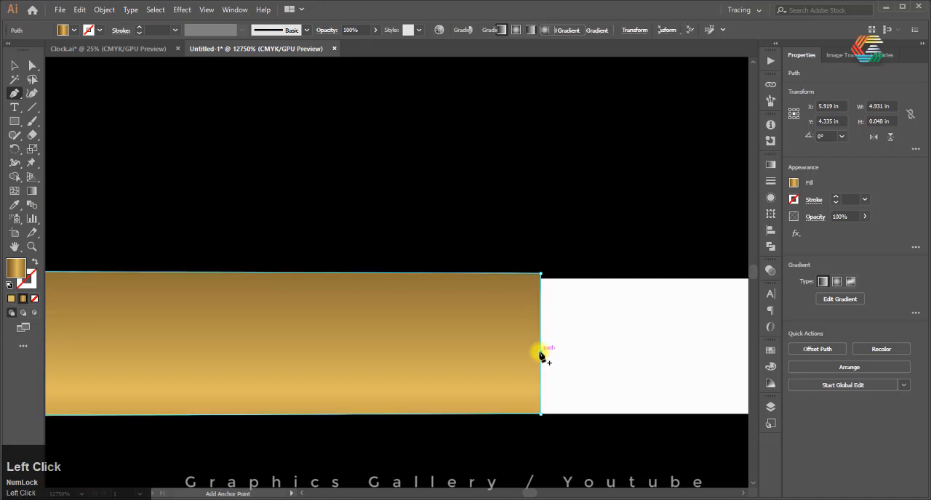
Pull the new middle anchor outward along the centre line to about X 8.412 in, forming a pointed tip
{"action": "left_click", "coordinate": [14, 66]}
{"action": "scroll", "coordinate": [350, 264], "scroll_direction": "down", "scroll_amount": 1}
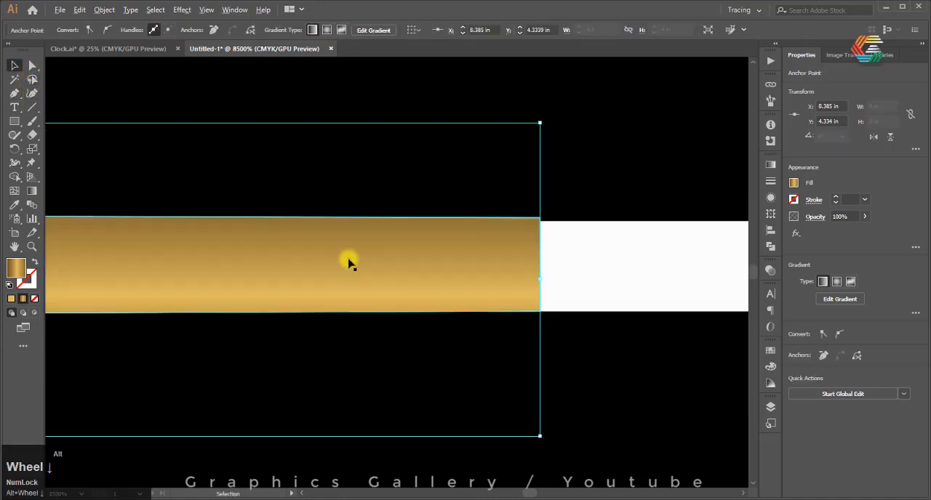
{"action": "left_click", "coordinate": [32, 66]}
{"action": "left_click_drag", "start_coordinate": [539, 270], "coordinate": [718, 267]}
{"action": "scroll", "coordinate": [368, 233], "scroll_direction": "down", "scroll_amount": 6}
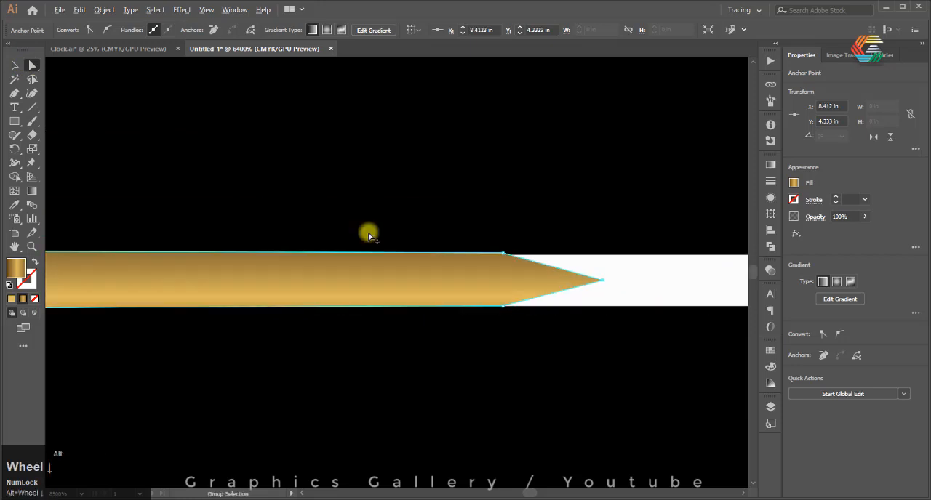
{"action": "left_click", "coordinate": [15, 66]}
Try to rotate the thin hand by -45 degrees about the crossing of the two centre lines
{"action": "scroll", "coordinate": [645, 312], "scroll_direction": "down", "scroll_amount": 8}
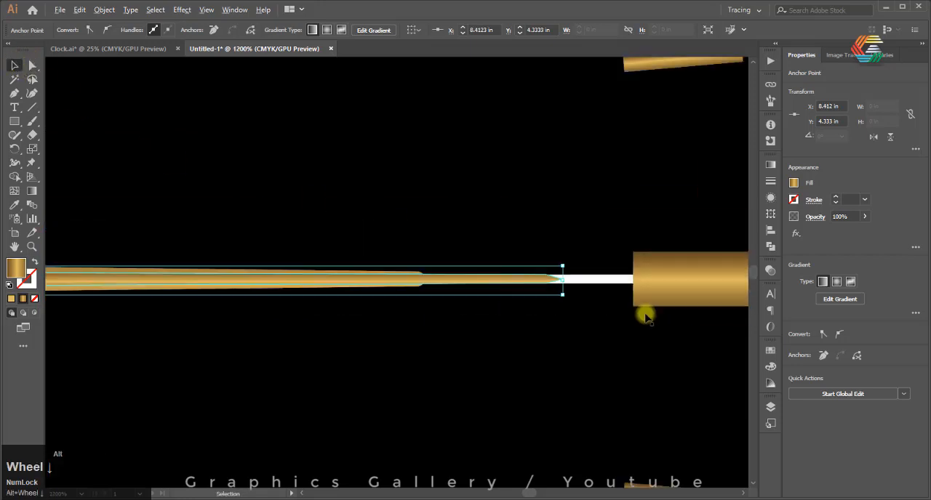
{"action": "scroll", "coordinate": [301, 264], "scroll_direction": "up", "scroll_amount": 4}
{"action": "scroll", "coordinate": [386, 261], "scroll_direction": "up", "scroll_amount": 5}
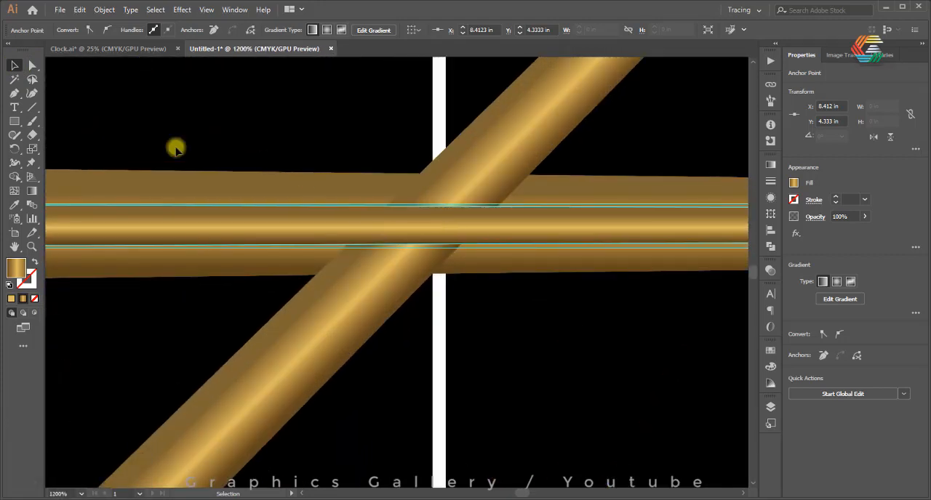
{"action": "left_click", "coordinate": [15, 149]}
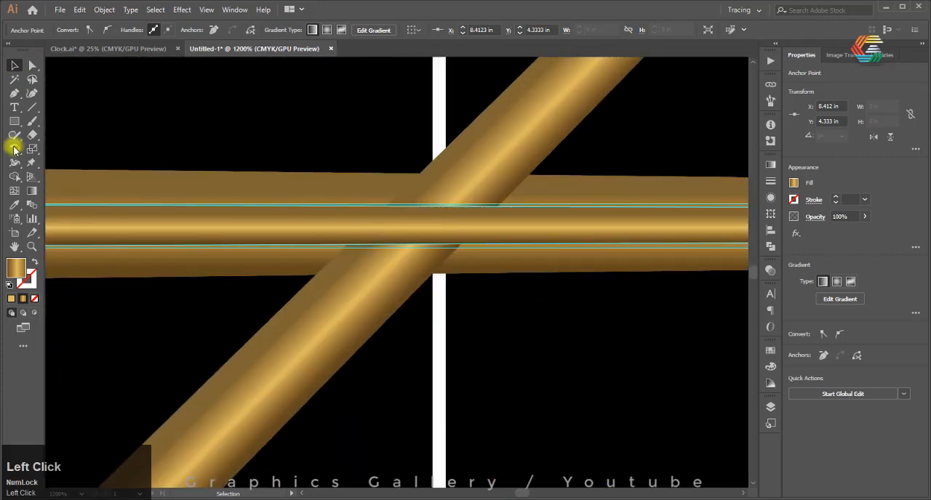
{"action": "left_click", "coordinate": [440, 224], "text": "alt"}
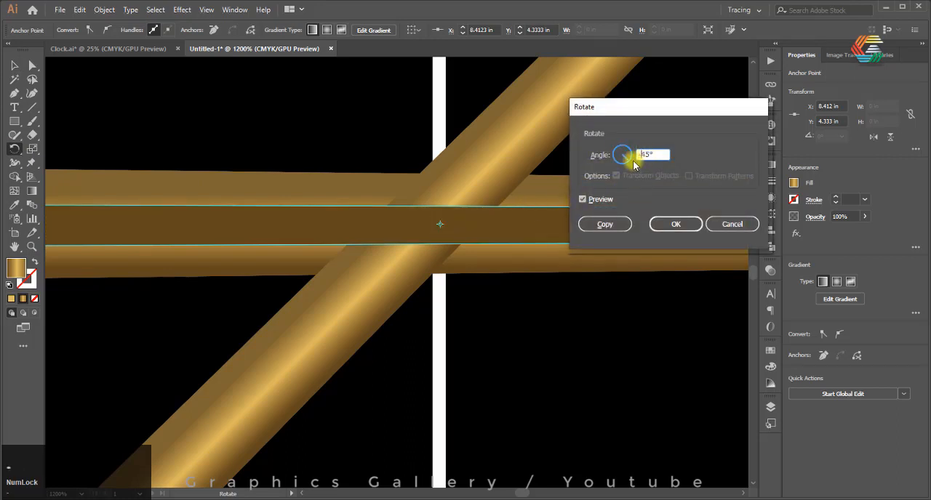
{"action": "left_click", "coordinate": [655, 224]}
Delete the distorted thin hand path together with its stray line running toward the lower markers
{"action": "scroll", "coordinate": [379, 216], "scroll_direction": "down", "scroll_amount": 9}
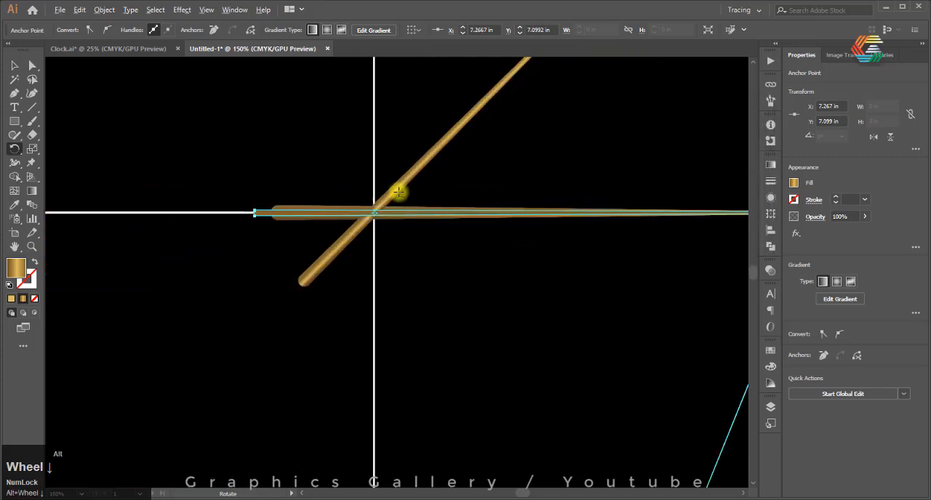
{"action": "scroll", "coordinate": [501, 230], "scroll_direction": "up", "scroll_amount": 4}
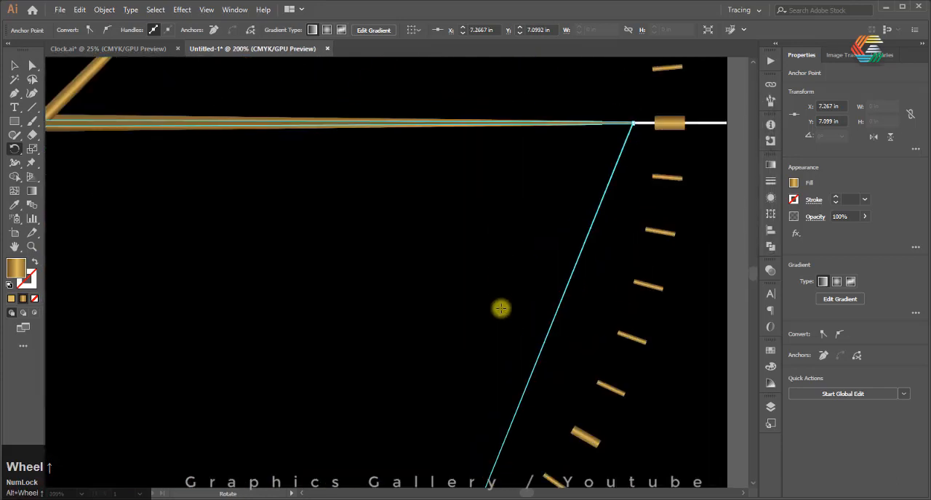
{"action": "scroll", "coordinate": [501, 311], "scroll_direction": "down", "scroll_amount": 1}
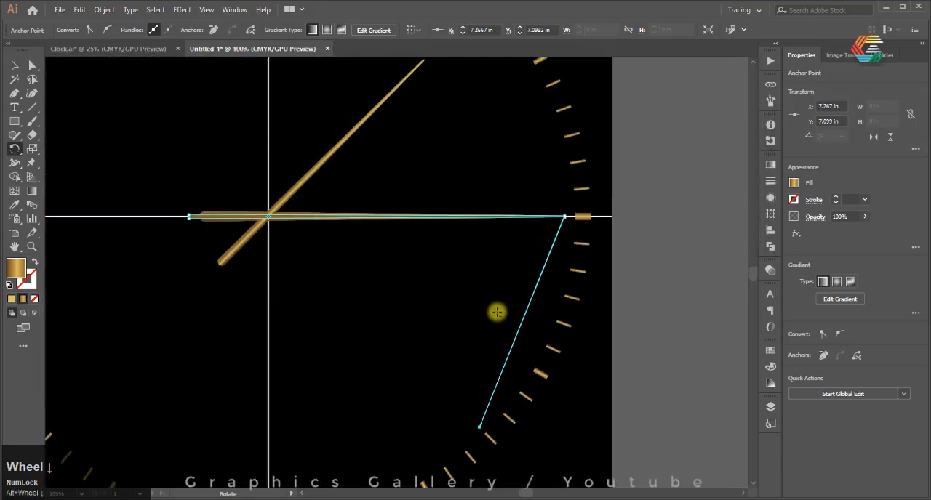
{"action": "left_click", "coordinate": [10, 69]}
{"action": "left_click", "coordinate": [636, 314]}
{"action": "left_click", "coordinate": [540, 279]}
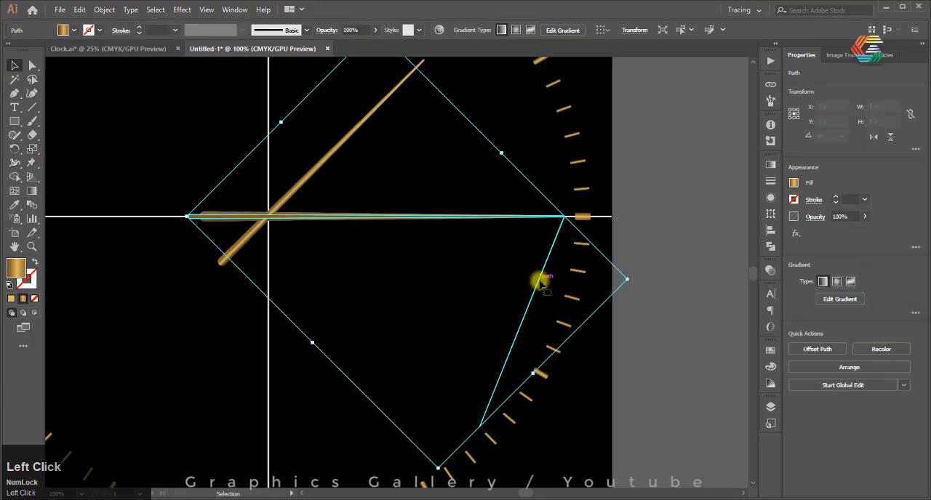
{"action": "key", "text": "Delete"}
Examine the two remaining hands where they cross on the centre lines
{"action": "scroll", "coordinate": [246, 211], "scroll_direction": "up", "scroll_amount": 1}
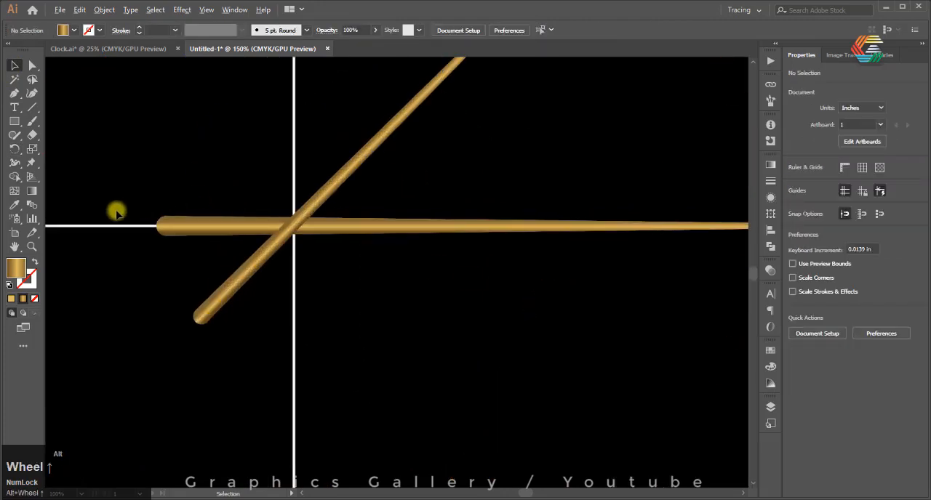
{"action": "scroll", "coordinate": [114, 212], "scroll_direction": "down", "scroll_amount": 1}
{"action": "left_click", "coordinate": [190, 223]}
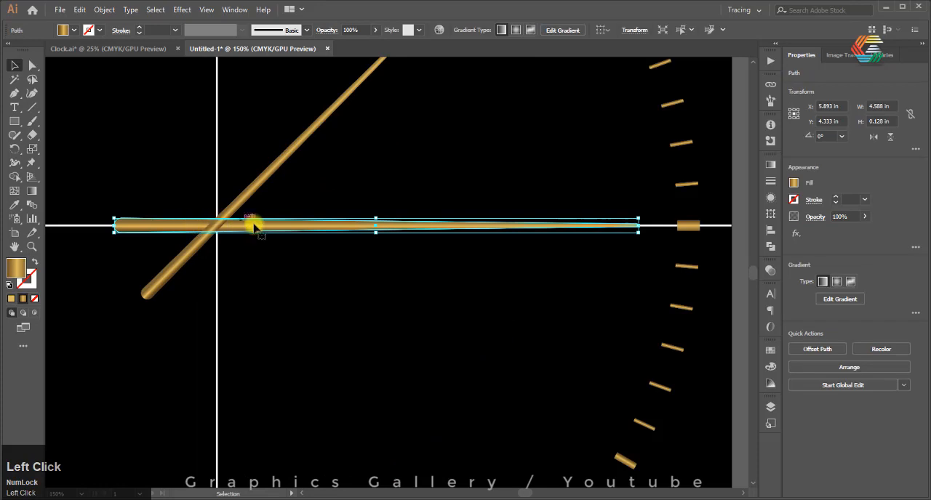
{"action": "scroll", "coordinate": [216, 224], "scroll_direction": "up", "scroll_amount": 2}
{"action": "left_click", "coordinate": [257, 191]}
{"action": "scroll", "coordinate": [218, 232], "scroll_direction": "up", "scroll_amount": 2}
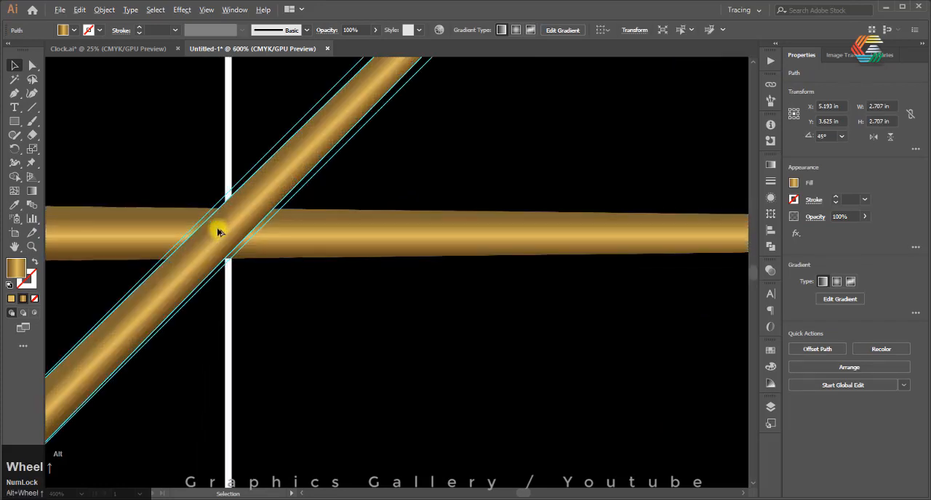
{"action": "scroll", "coordinate": [218, 231], "scroll_direction": "down", "scroll_amount": 5}
{"action": "scroll", "coordinate": [208, 216], "scroll_direction": "up", "scroll_amount": 3}
{"action": "left_click", "coordinate": [170, 192]}
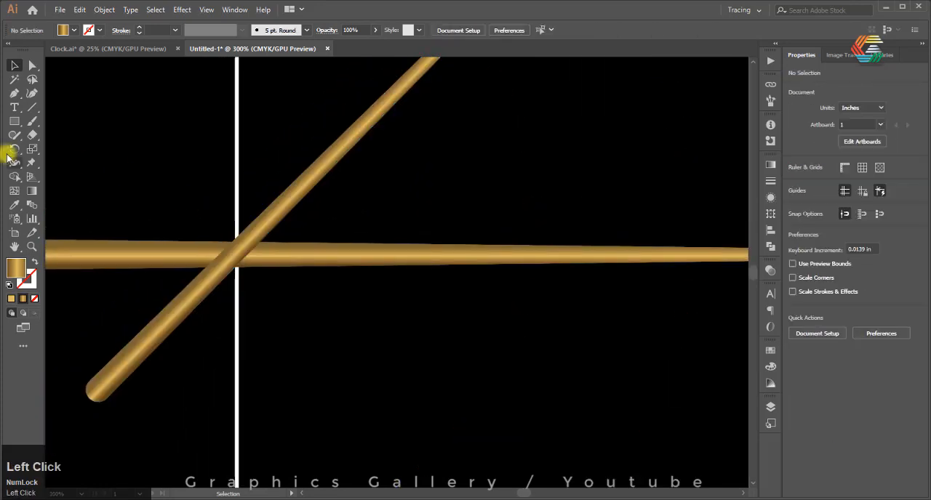
Draw a new thin rectangle about 5.171 by 0.061 in along the horizontal centre line for the third hand
{"action": "scroll", "coordinate": [97, 270], "scroll_direction": "down", "scroll_amount": 3}
{"action": "scroll", "coordinate": [95, 262], "scroll_direction": "up", "scroll_amount": 4}
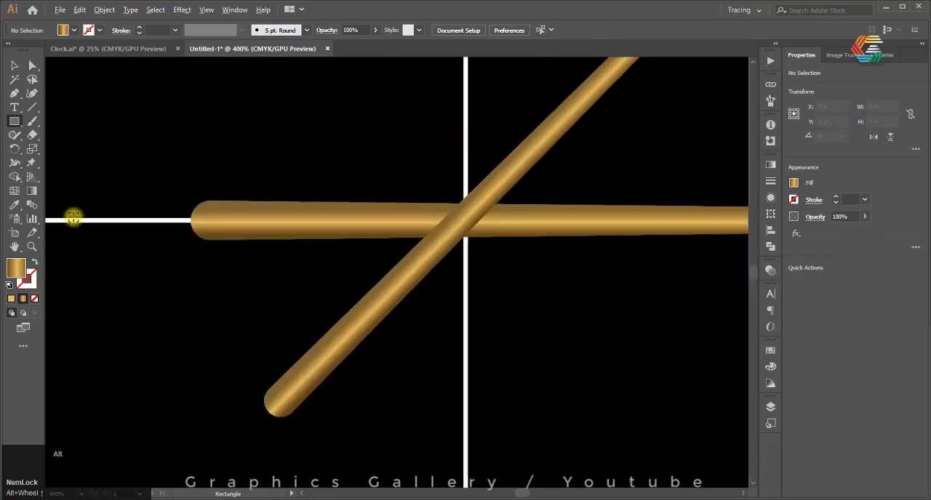
{"action": "scroll", "coordinate": [74, 217], "scroll_direction": "down", "scroll_amount": 4}
{"action": "scroll", "coordinate": [74, 216], "scroll_direction": "up", "scroll_amount": 1}
{"action": "left_click_drag", "start_coordinate": [75, 212], "coordinate": [665, 220]}
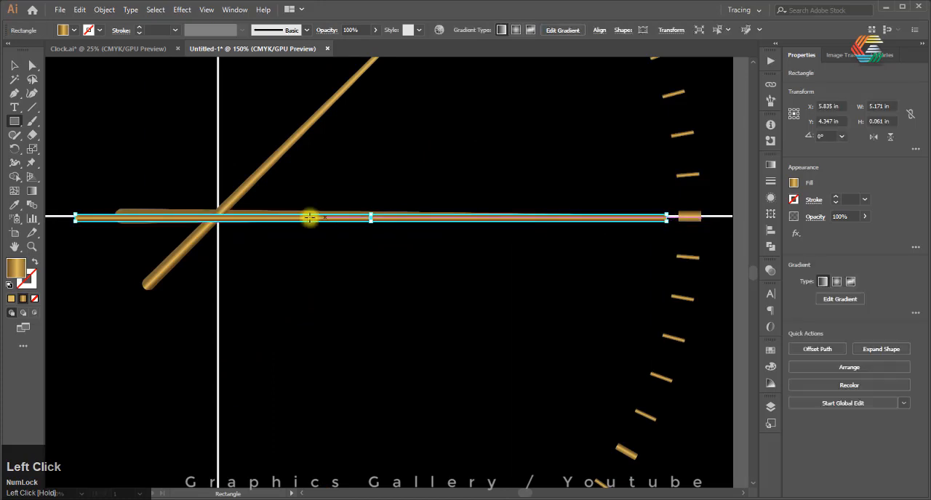
Move the thin rectangle vertically onto the horizontal centre line, at Y 4.333 in
{"action": "scroll", "coordinate": [495, 239], "scroll_direction": "down", "scroll_amount": 2}
{"action": "scroll", "coordinate": [318, 223], "scroll_direction": "up", "scroll_amount": 4}
{"action": "scroll", "coordinate": [318, 223], "scroll_direction": "up", "scroll_amount": 2}
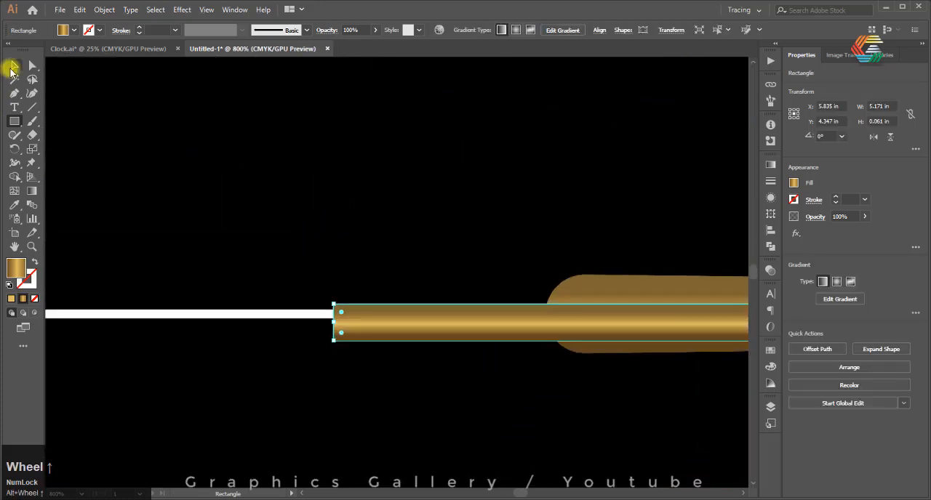
{"action": "left_click", "coordinate": [12, 69]}
{"action": "left_click_drag", "start_coordinate": [572, 323], "coordinate": [572, 310]}
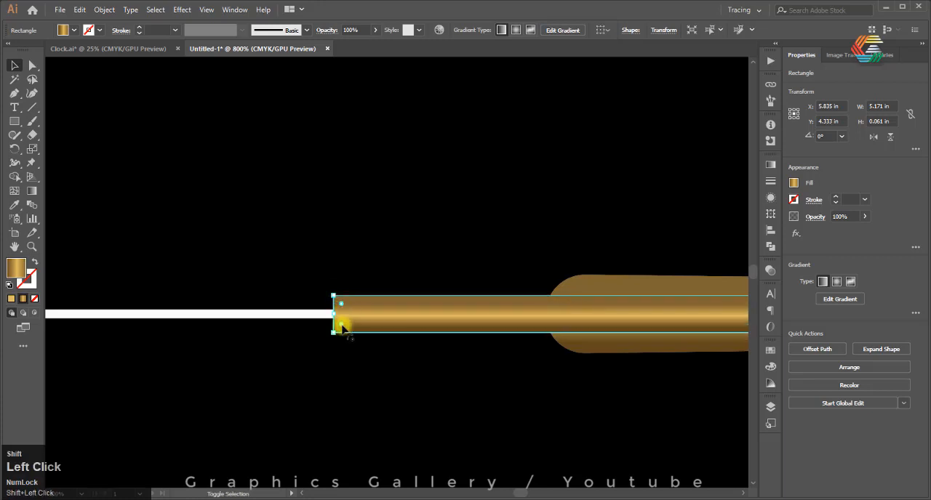
Narrow the rectangle's right end by moving its two corner anchors in to the edges of the white centre line
{"action": "scroll", "coordinate": [121, 245], "scroll_direction": "down", "scroll_amount": 3}
{"action": "scroll", "coordinate": [399, 255], "scroll_direction": "up", "scroll_amount": 4}
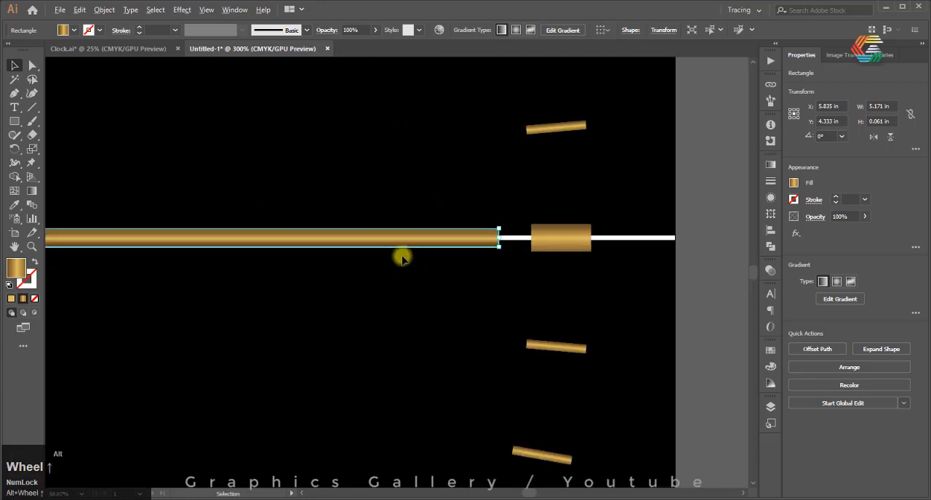
{"action": "scroll", "coordinate": [499, 231], "scroll_direction": "up", "scroll_amount": 2}
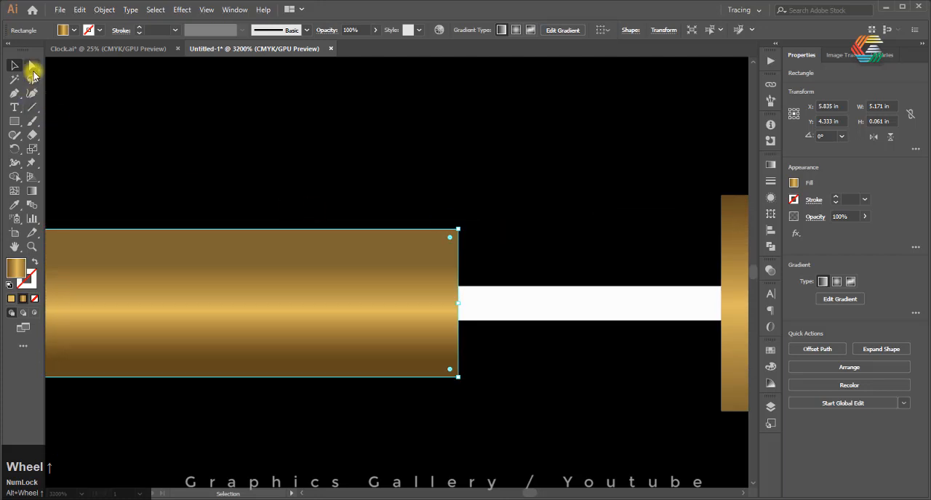
{"action": "left_click", "coordinate": [32, 68]}
{"action": "left_click_drag", "start_coordinate": [458, 229], "coordinate": [458, 285]}
{"action": "key", "text": "ctrl+z"}
{"action": "left_click_drag", "start_coordinate": [459, 377], "coordinate": [459, 322]}
{"action": "left_click", "coordinate": [447, 299]}
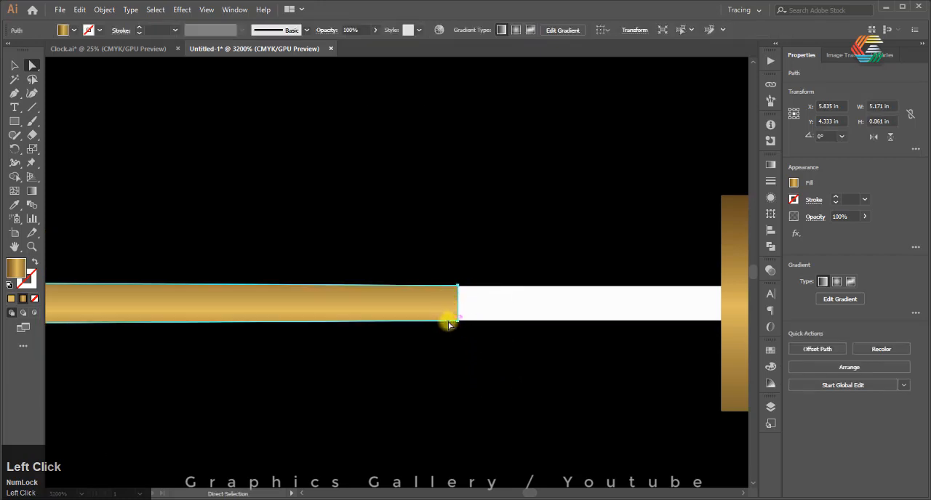
Add an anchor midway on the short right edge and pull it outward into a point, lengthening the hand to about 5.213 in
{"action": "scroll", "coordinate": [459, 317], "scroll_direction": "up", "scroll_amount": 4}
{"action": "scroll", "coordinate": [460, 313], "scroll_direction": "up", "scroll_amount": 6}
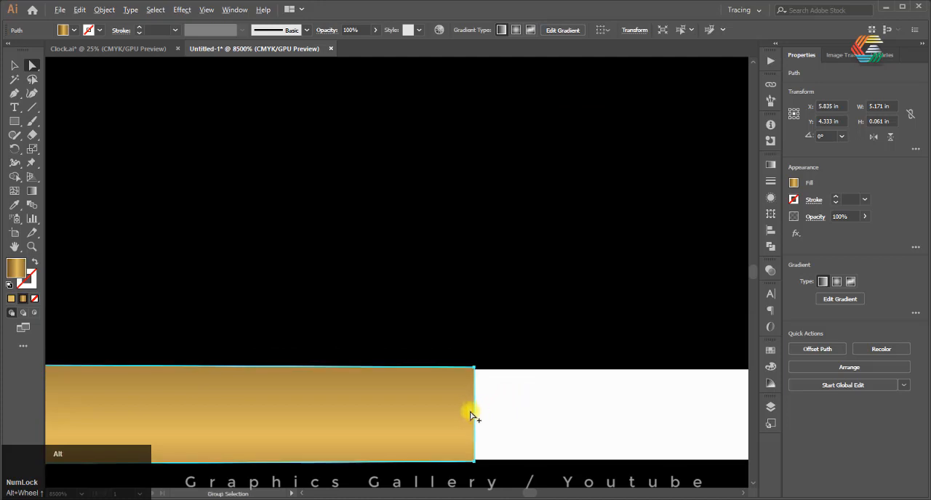
{"action": "left_click", "coordinate": [15, 93]}
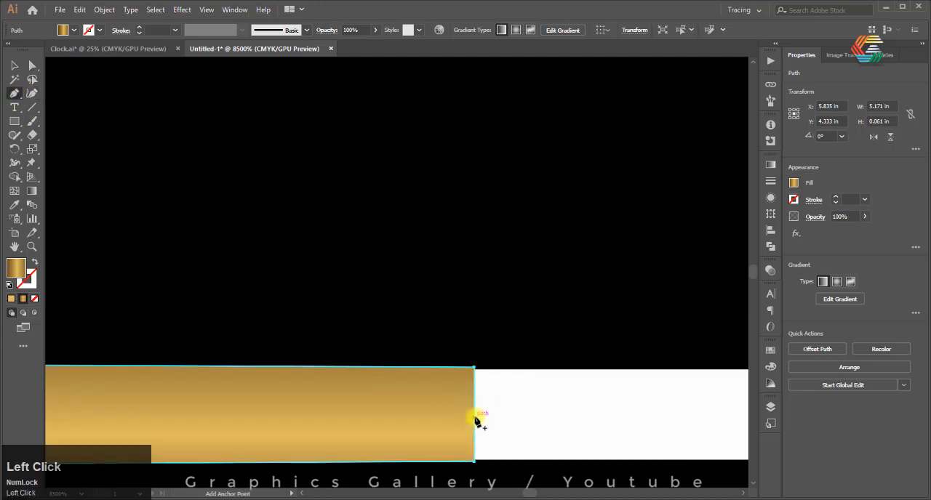
{"action": "left_click", "coordinate": [32, 93]}
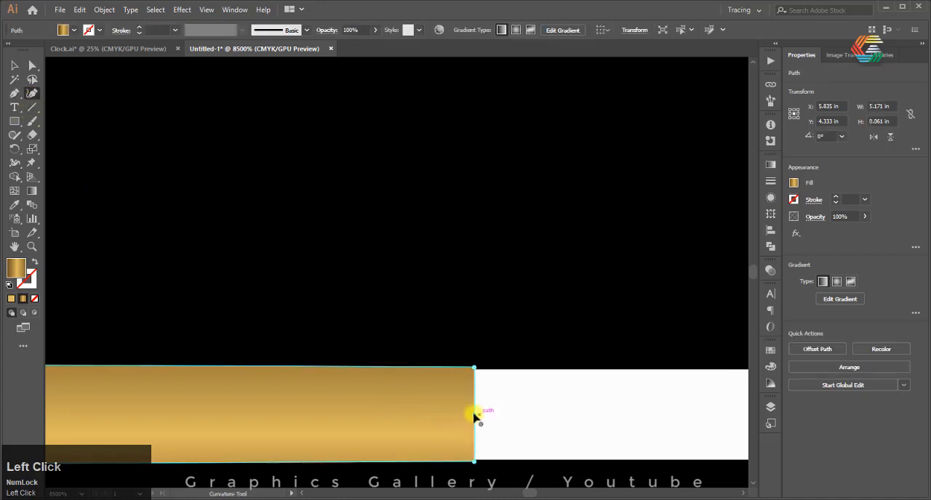
{"action": "left_click_drag", "start_coordinate": [494, 416], "coordinate": [749, 416]}
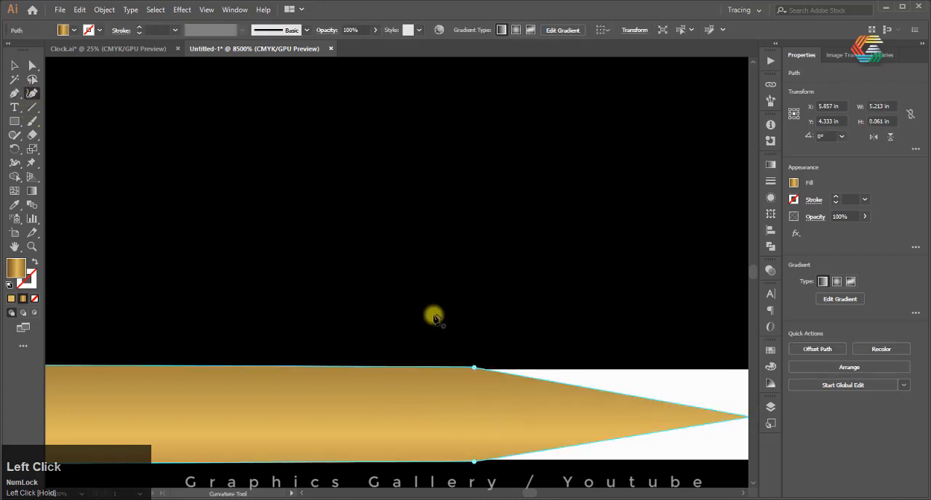
Rotate the pointed thin hand by -45 degrees about the crossing of the two centre lines
{"action": "scroll", "coordinate": [224, 265], "scroll_direction": "down", "scroll_amount": 10}
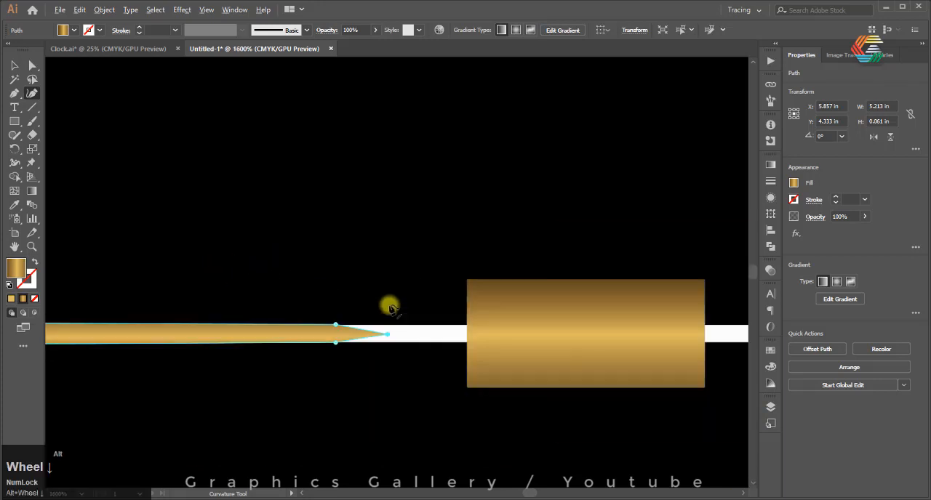
{"action": "left_click", "coordinate": [13, 66]}
{"action": "scroll", "coordinate": [565, 315], "scroll_direction": "down", "scroll_amount": 3}
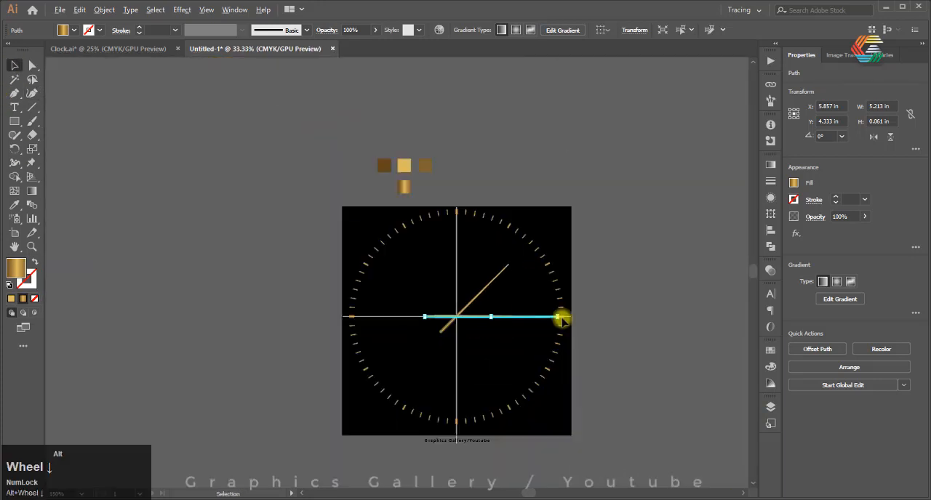
{"action": "scroll", "coordinate": [441, 312], "scroll_direction": "up", "scroll_amount": 8}
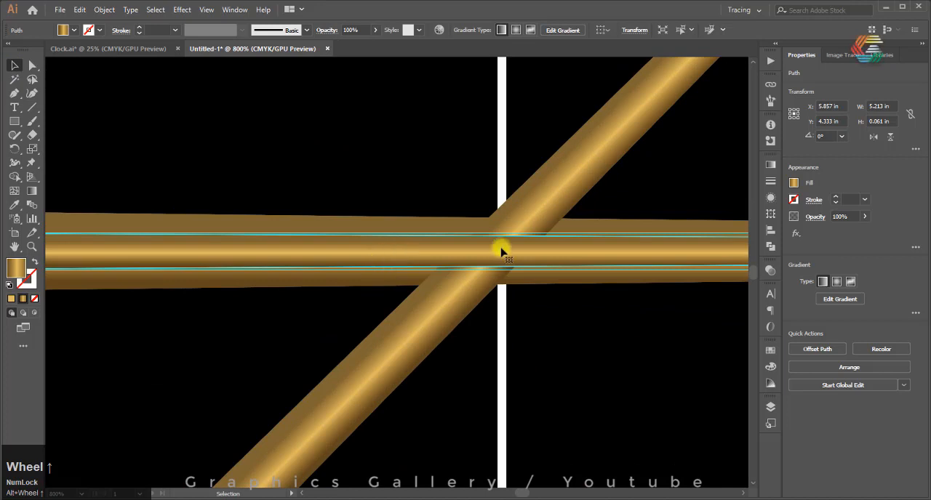
{"action": "key", "text": "r"}
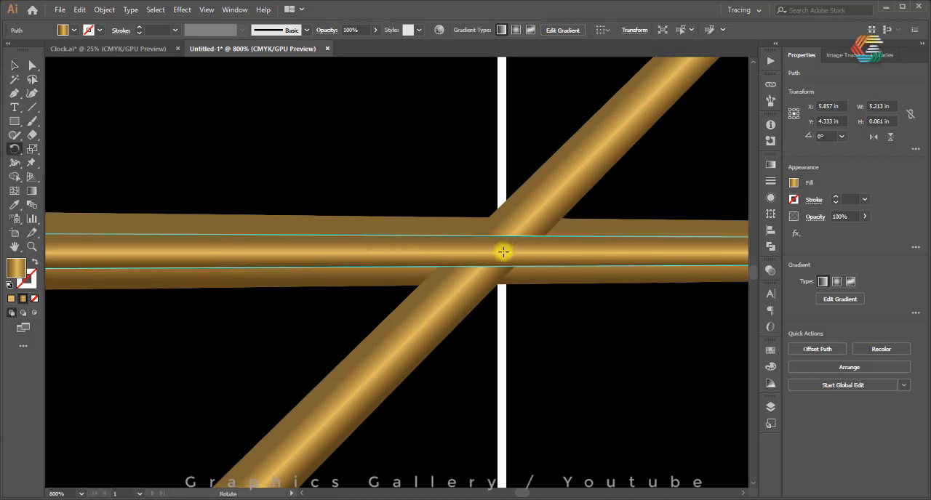
{"action": "left_click", "coordinate": [502, 251], "text": "alt"}
{"action": "left_click", "coordinate": [670, 224]}
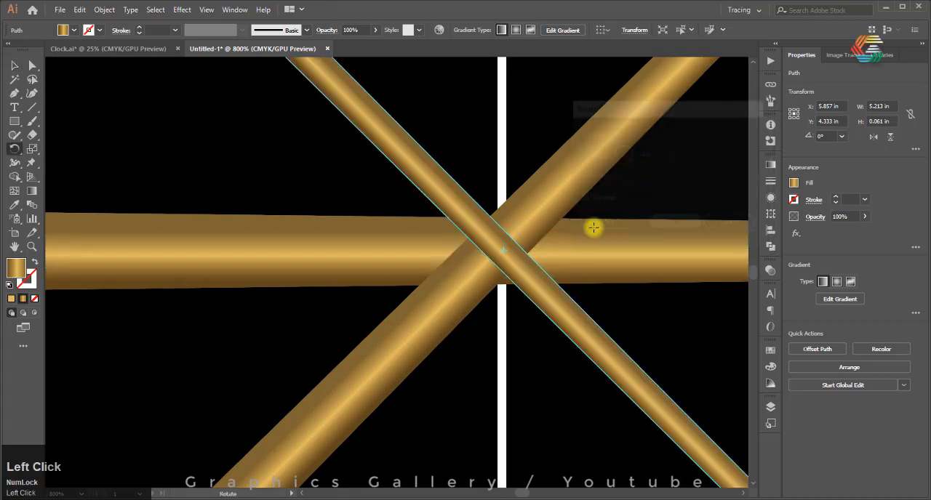
Draw a gold circle about 0.127 in across over the crossing of the three hands
{"action": "left_click_drag", "start_coordinate": [12, 121], "coordinate": [58, 147]}
{"action": "left_click_drag", "start_coordinate": [501, 246], "coordinate": [513, 285]}
{"action": "scroll", "coordinate": [495, 256], "scroll_direction": "up", "scroll_amount": 3}
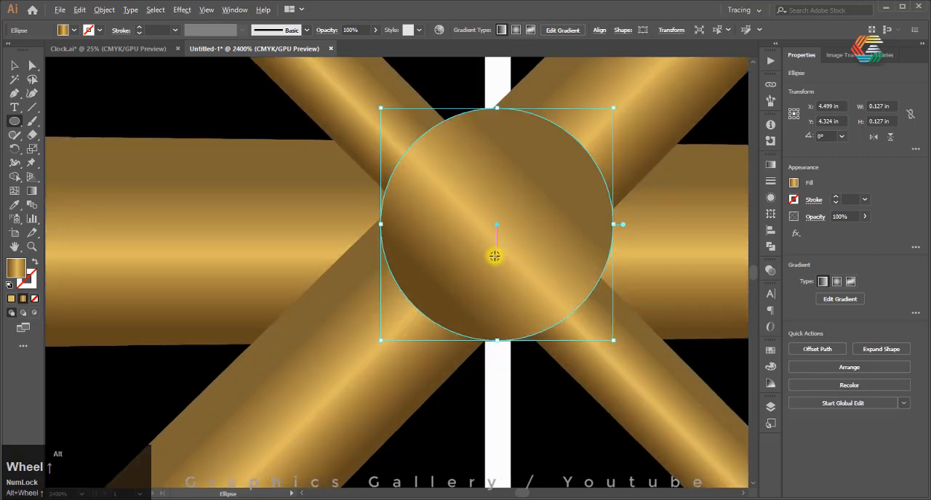
{"action": "scroll", "coordinate": [490, 240], "scroll_direction": "down", "scroll_amount": 2}
{"action": "scroll", "coordinate": [491, 244], "scroll_direction": "up", "scroll_amount": 1}
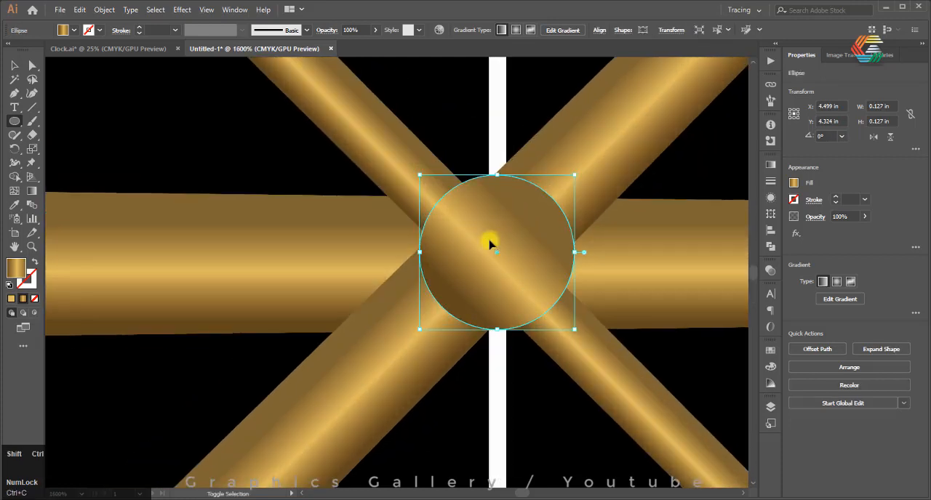
Create two concentric copies of the hub circle in place, scaled down to about 0.107 in and 0.081 in
{"action": "mouse_move", "coordinate": [575, 176]}
{"action": "left_mouse_down"}
{"action": "mouse_move", "coordinate": [555, 191]}
{"action": "mouse_move", "coordinate": [561, 183]}
{"action": "left_mouse_up"}
{"action": "key", "text": "ctrl+c"}
{"action": "key", "text": "ctrl+shift+v"}
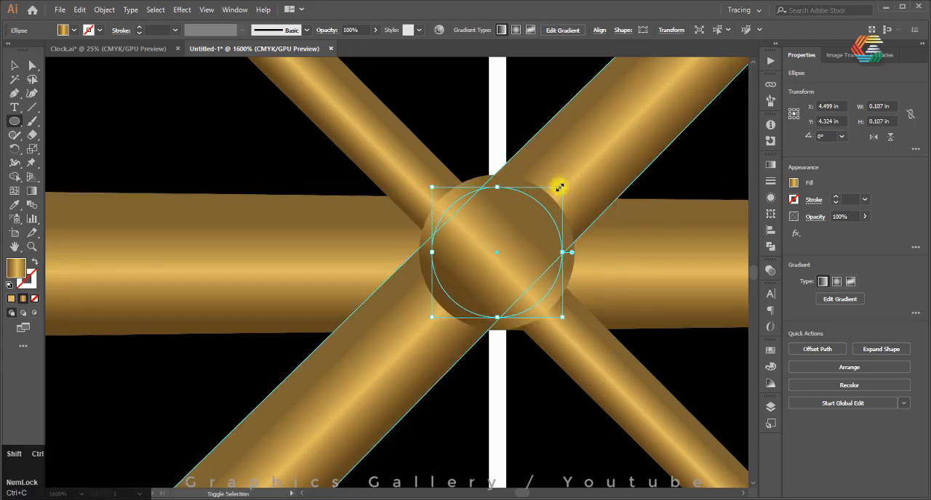
{"action": "left_click_drag", "start_coordinate": [563, 188], "coordinate": [547, 198]}
Select the three hands and three circles, and merge the middle ring's segments with the Shape Builder tool
{"action": "left_click", "coordinate": [14, 65]}
{"action": "scroll", "coordinate": [536, 233], "scroll_direction": "down", "scroll_amount": 5}
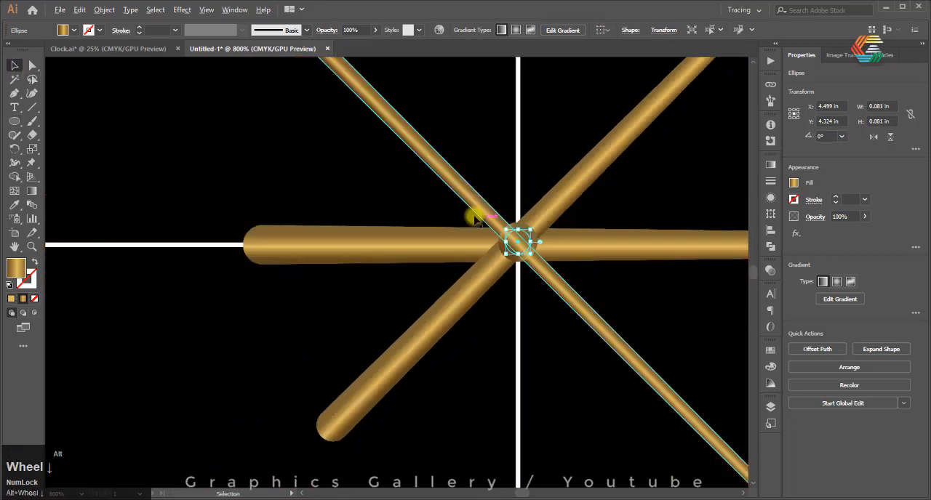
{"action": "key", "text": "ctrl+a"}
{"action": "scroll", "coordinate": [376, 181], "scroll_direction": "up", "scroll_amount": 5}
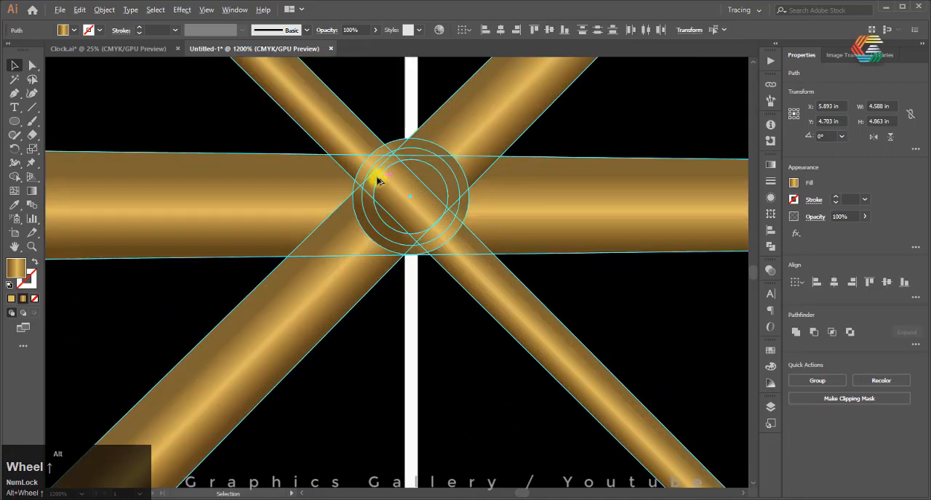
{"action": "left_click", "coordinate": [15, 178]}
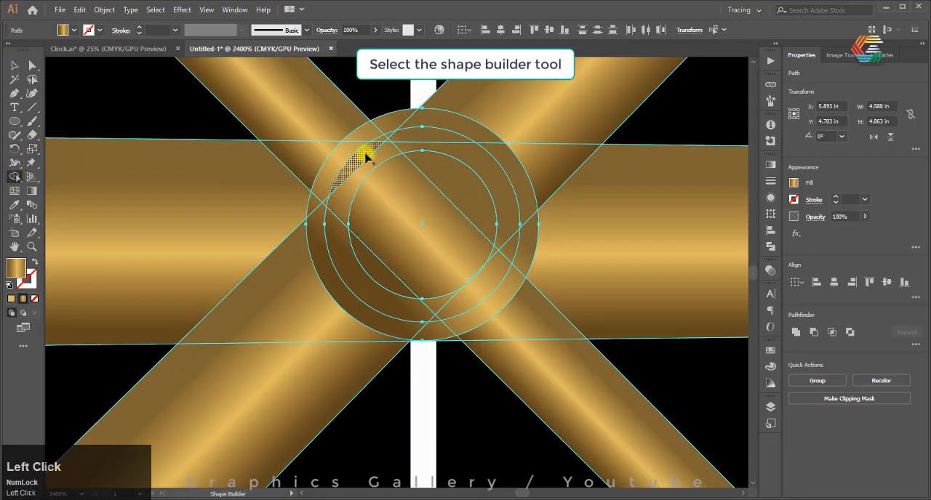
{"action": "mouse_move", "coordinate": [388, 147]}
{"action": "left_mouse_down"}
{"action": "mouse_move", "coordinate": [336, 228]}
{"action": "mouse_move", "coordinate": [428, 318]}
{"action": "mouse_move", "coordinate": [441, 314]}
{"action": "mouse_move", "coordinate": [431, 310]}
{"action": "mouse_move", "coordinate": [446, 289]}
{"action": "mouse_move", "coordinate": [497, 257]}
{"action": "left_mouse_up"}
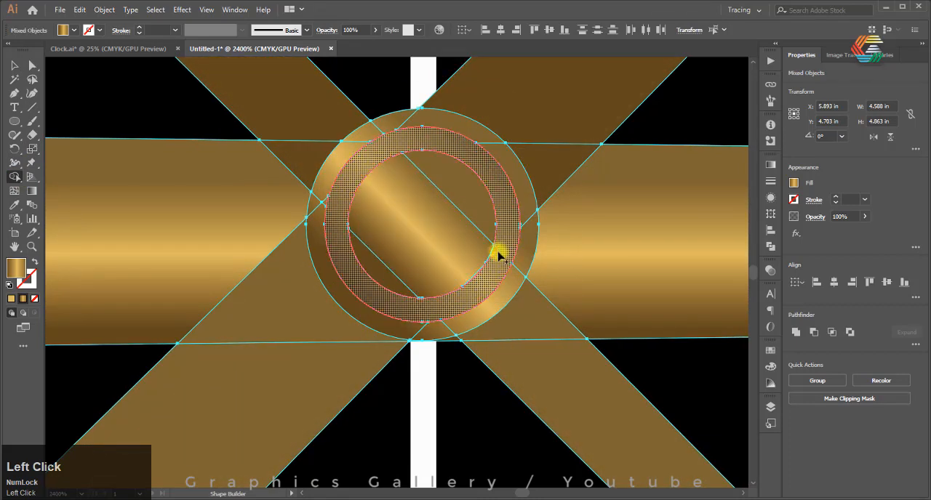
Merge the pieces inside the innermost circle into one shape with the Shape Builder tool
{"action": "scroll", "coordinate": [436, 256], "scroll_direction": "up", "scroll_amount": 3, "text": "alt"}
{"action": "mouse_move", "coordinate": [519, 135]}
{"action": "left_mouse_down"}
{"action": "mouse_move", "coordinate": [489, 160]}
{"action": "mouse_move", "coordinate": [323, 237]}
{"action": "mouse_move", "coordinate": [281, 277]}
{"action": "left_mouse_up"}
{"action": "scroll", "coordinate": [536, 290], "scroll_direction": "up", "scroll_amount": 3, "text": "alt"}
{"action": "scroll", "coordinate": [473, 293], "scroll_direction": "down", "scroll_amount": 5}
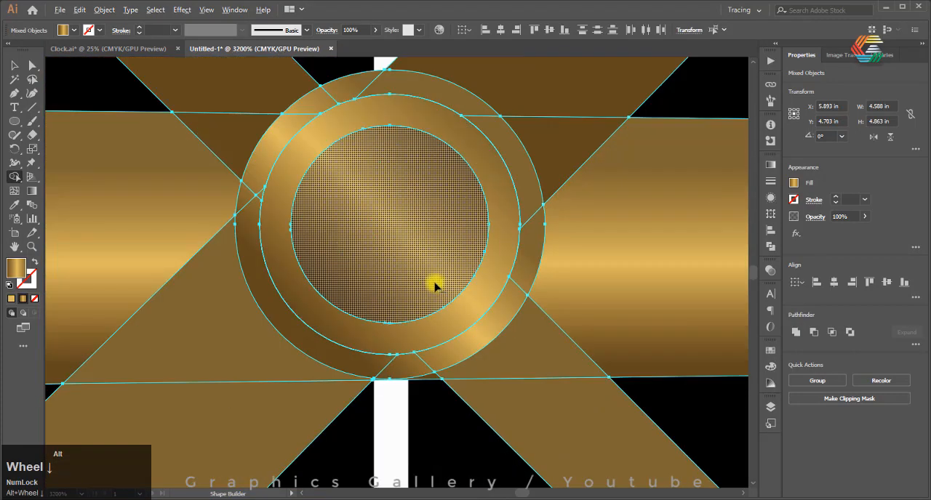
{"action": "scroll", "coordinate": [380, 229], "scroll_direction": "up", "scroll_amount": 3}
{"action": "left_click", "coordinate": [397, 137]}
{"action": "left_click_drag", "start_coordinate": [396, 138], "coordinate": [294, 156]}
{"action": "key", "text": "ctrl+z"}
Merge all segments of the hub's outer ring into one shape with the Shape Builder tool
{"action": "mouse_move", "coordinate": [424, 137]}
{"action": "left_mouse_down"}
{"action": "mouse_move", "coordinate": [364, 152]}
{"action": "mouse_move", "coordinate": [314, 175]}
{"action": "mouse_move", "coordinate": [277, 216]}
{"action": "left_mouse_up"}
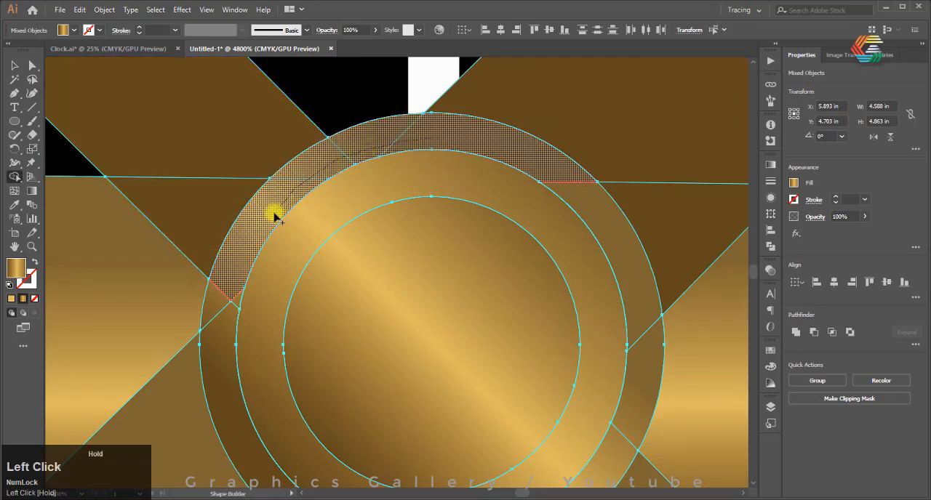
{"action": "left_click_drag", "start_coordinate": [226, 298], "coordinate": [235, 243]}
{"action": "scroll", "coordinate": [231, 267], "scroll_direction": "down", "scroll_amount": 2}
{"action": "scroll", "coordinate": [240, 293], "scroll_direction": "up", "scroll_amount": 2}
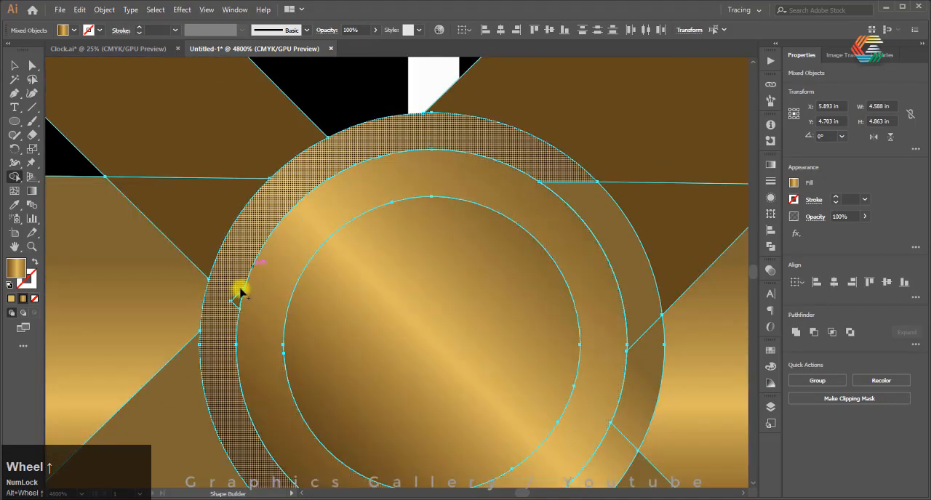
{"action": "left_click_drag", "start_coordinate": [575, 178], "coordinate": [605, 211]}
{"action": "scroll", "coordinate": [387, 151], "scroll_direction": "down", "scroll_amount": 1}
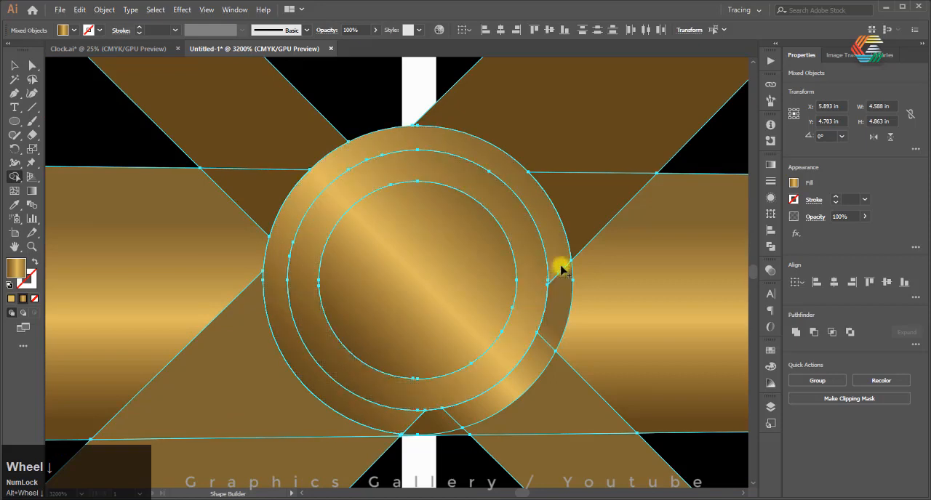
{"action": "mouse_move", "coordinate": [560, 268]}
{"action": "left_mouse_down"}
{"action": "mouse_move", "coordinate": [546, 341]}
{"action": "mouse_move", "coordinate": [471, 414]}
{"action": "mouse_move", "coordinate": [402, 422]}
{"action": "mouse_move", "coordinate": [378, 370]}
{"action": "left_mouse_up"}
{"action": "scroll", "coordinate": [368, 363], "scroll_direction": "down", "scroll_amount": 1}
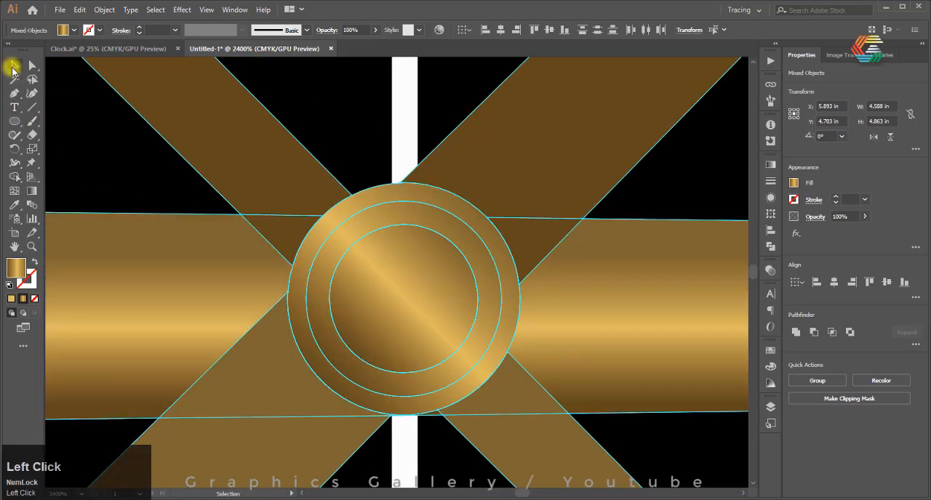
{"action": "left_click", "coordinate": [31, 191]}
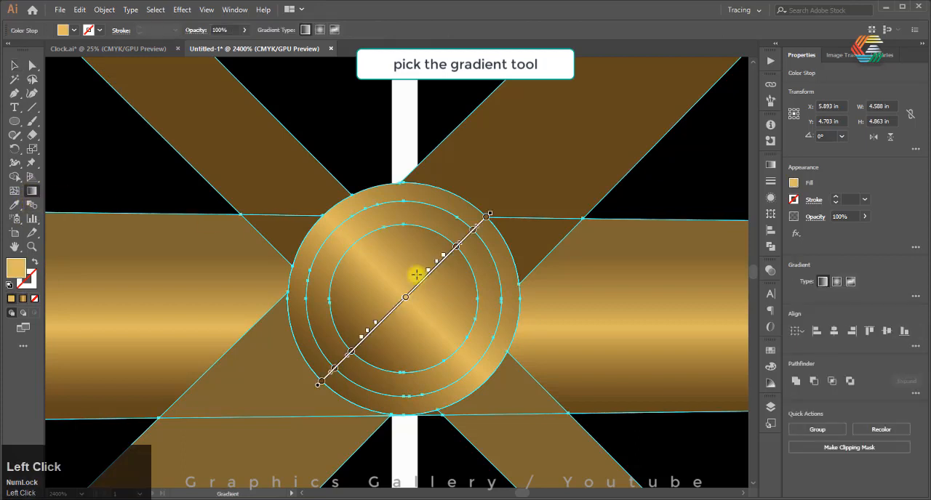
{"action": "left_click", "coordinate": [14, 66]}
{"action": "left_click", "coordinate": [381, 266]}
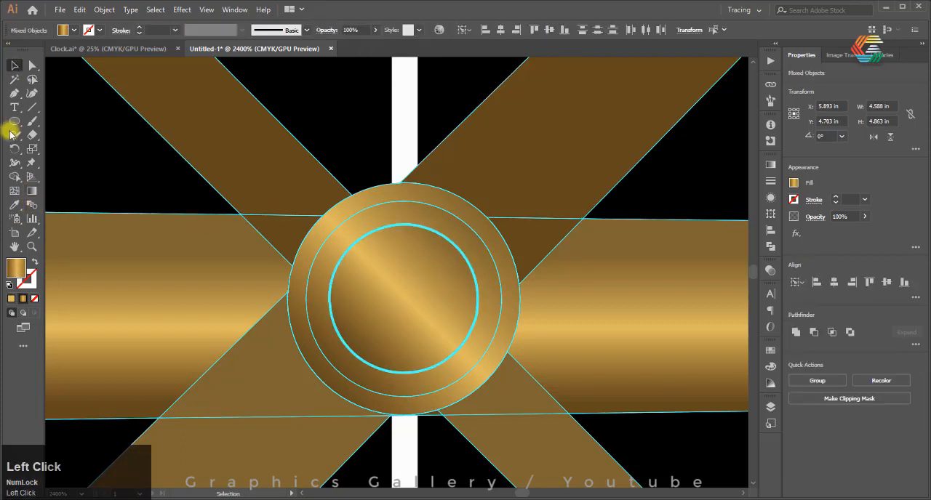
{"action": "left_click", "coordinate": [31, 191]}
{"action": "left_click_drag", "start_coordinate": [358, 246], "coordinate": [434, 324]}
{"action": "scroll", "coordinate": [434, 325], "scroll_direction": "down", "scroll_amount": 4}
{"action": "key", "text": "ctrl+z"}
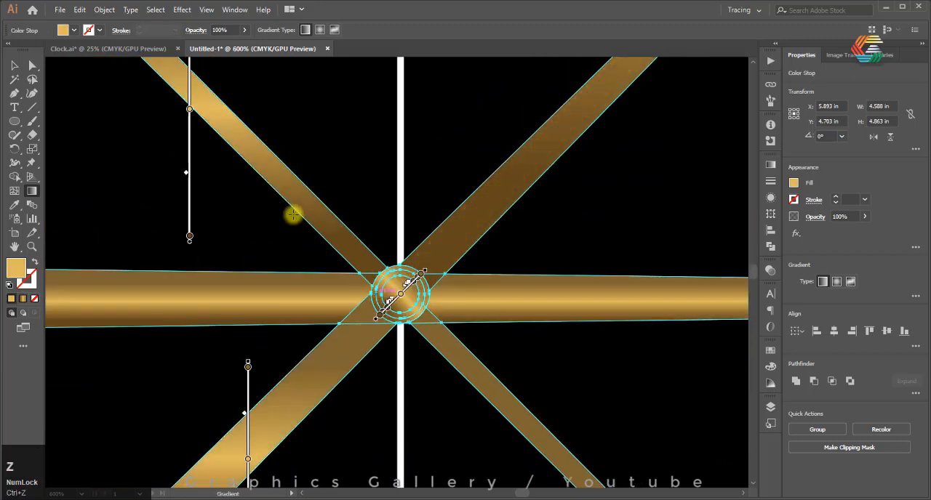
{"action": "key", "text": "Escape"}
Select the hub's innermost circle and redraw its gradient at a slight downward slope across the circle
{"action": "left_click", "coordinate": [12, 65]}
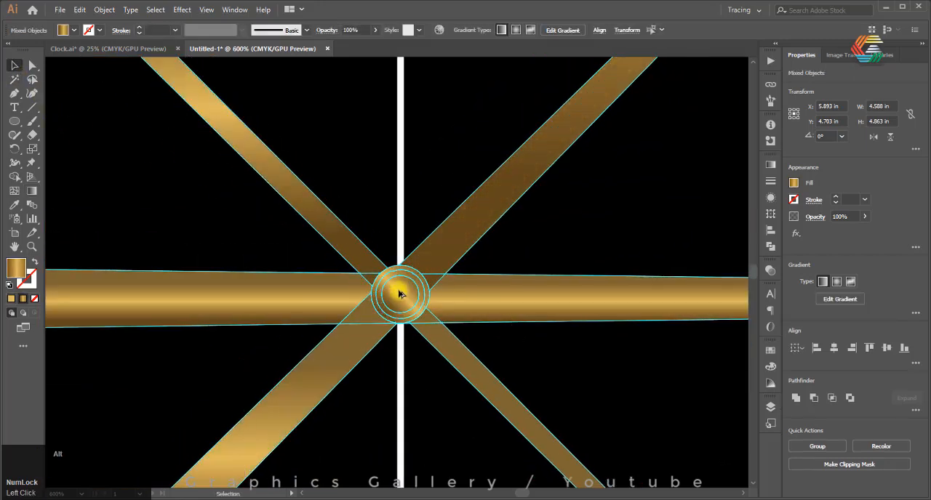
{"action": "scroll", "coordinate": [393, 294], "scroll_direction": "up", "scroll_amount": 2}
{"action": "left_click", "coordinate": [422, 277]}
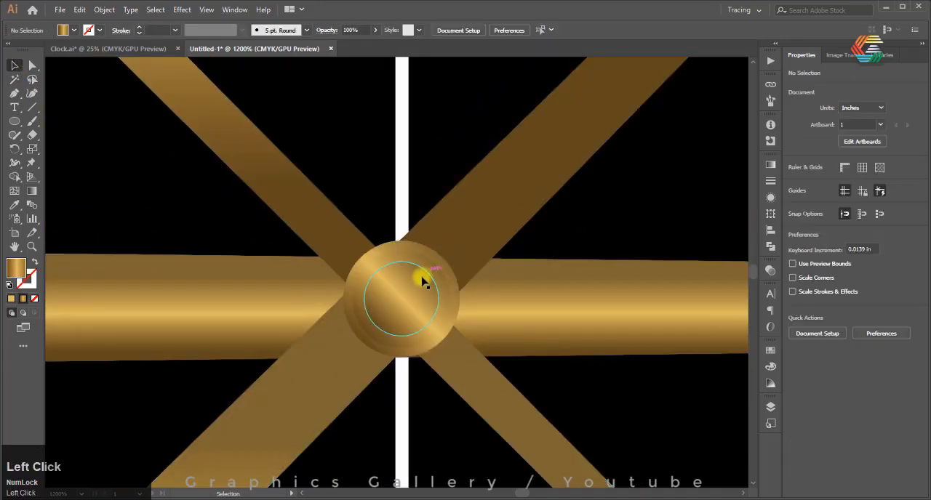
{"action": "left_click", "coordinate": [31, 191]}
{"action": "left_click_drag", "start_coordinate": [376, 274], "coordinate": [429, 290]}
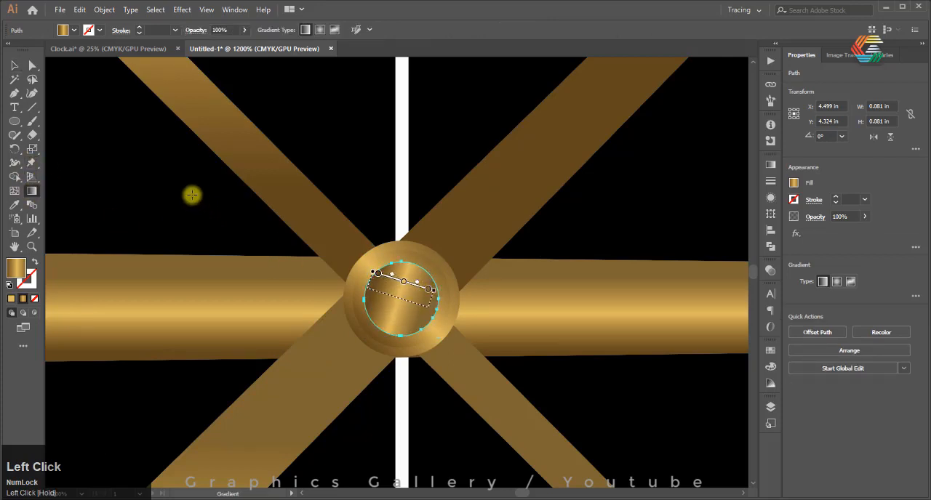
Fill the hub's middle ring with black sampled from the background using the Eyedropper tool
{"action": "left_click", "coordinate": [12, 66]}
{"action": "left_click", "coordinate": [441, 282]}
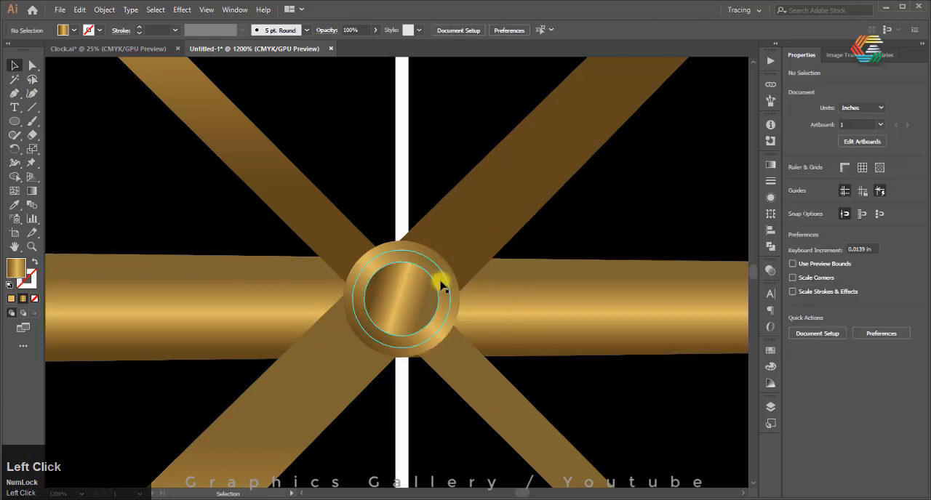
{"action": "key", "text": "i"}
{"action": "left_click", "coordinate": [583, 227]}
{"action": "left_click", "coordinate": [12, 67]}
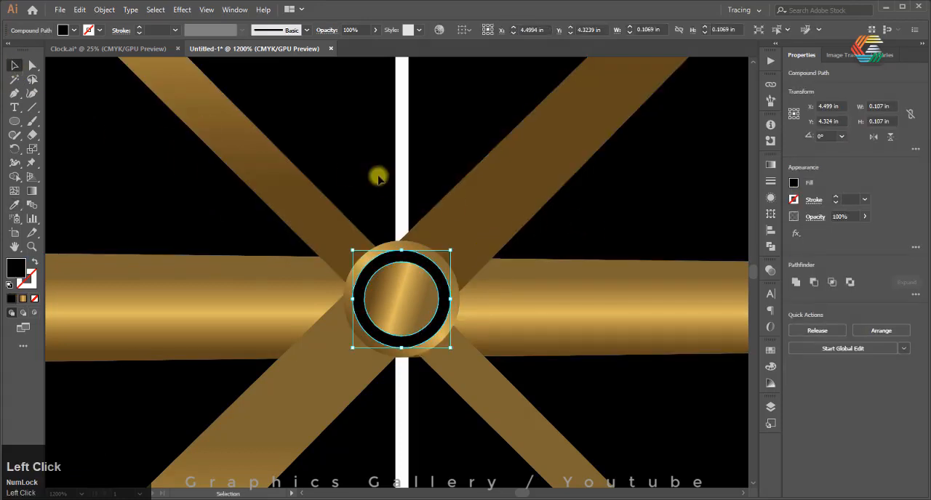
Redraw the gradient of the hub's outer ring diagonally across the hub
{"action": "left_click", "coordinate": [339, 168]}
{"action": "left_click", "coordinate": [391, 249]}
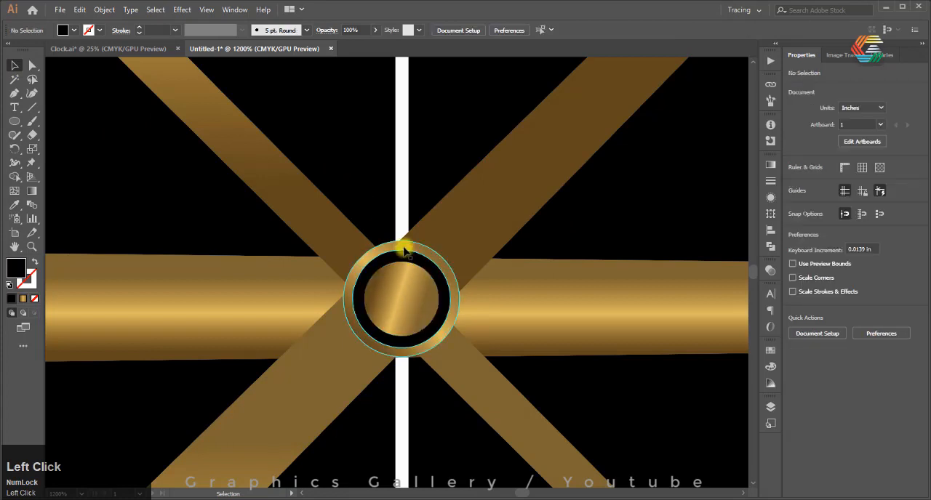
{"action": "left_click", "coordinate": [36, 191]}
{"action": "left_click_drag", "start_coordinate": [388, 256], "coordinate": [431, 321]}
{"action": "left_click", "coordinate": [21, 72]}
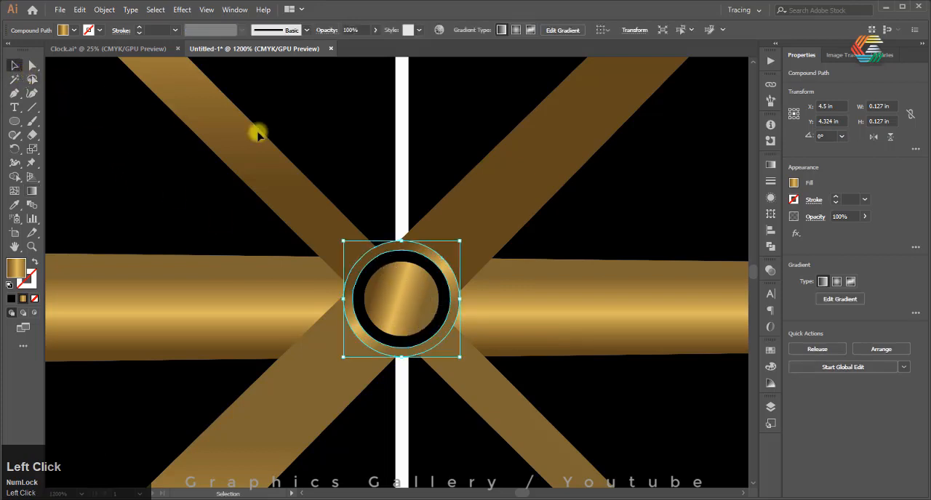
Redraw the gradient across the width of the thinnest hand, on both its short tail and its long section
{"action": "left_click", "coordinate": [203, 143]}
{"action": "left_click", "coordinate": [32, 190]}
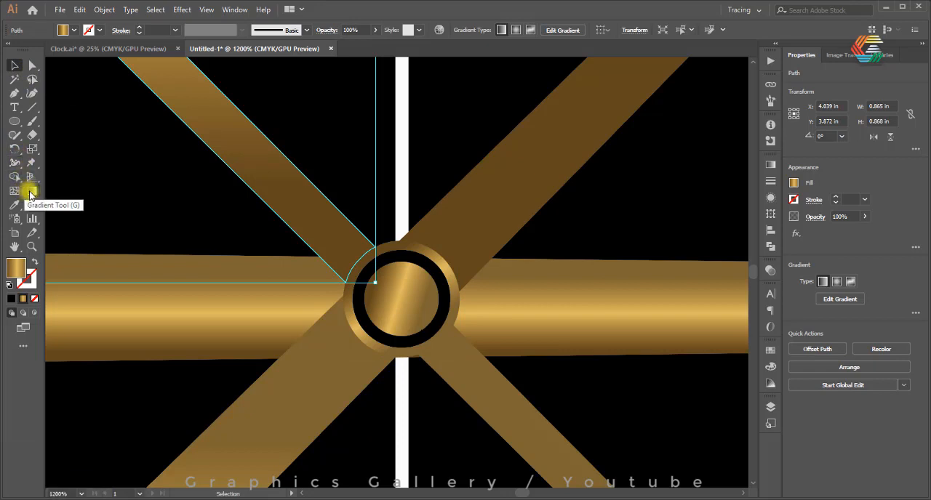
{"action": "left_click_drag", "start_coordinate": [281, 153], "coordinate": [251, 185]}
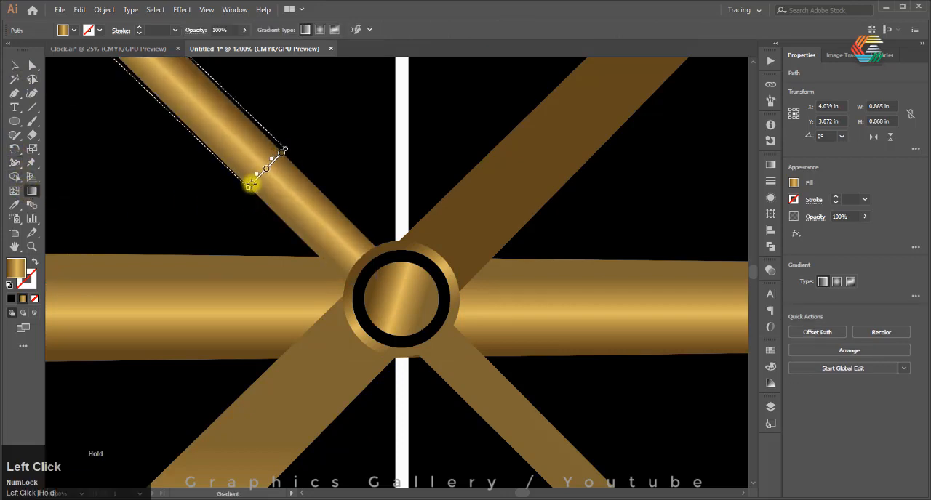
{"action": "left_click", "coordinate": [14, 65]}
{"action": "left_click", "coordinate": [464, 393]}
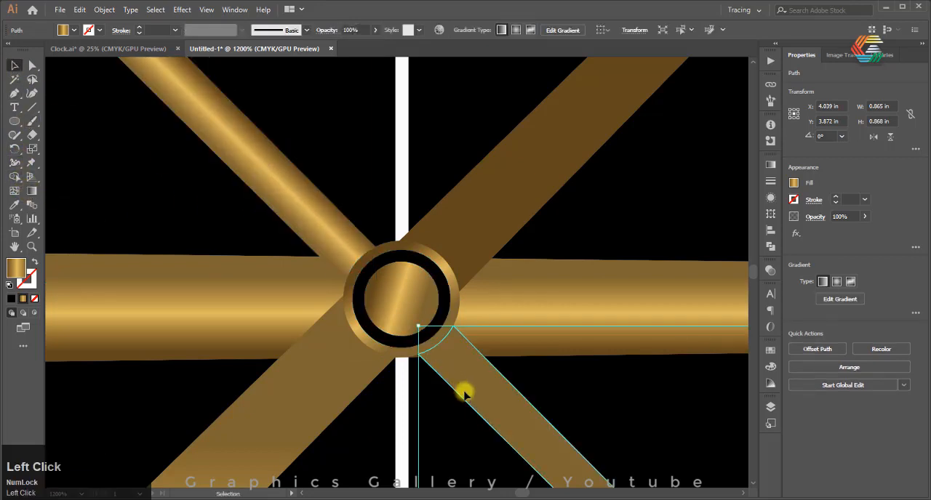
{"action": "left_click", "coordinate": [32, 190]}
{"action": "left_click_drag", "start_coordinate": [498, 375], "coordinate": [474, 401]}
{"action": "scroll", "coordinate": [474, 401], "scroll_direction": "down", "scroll_amount": 3}
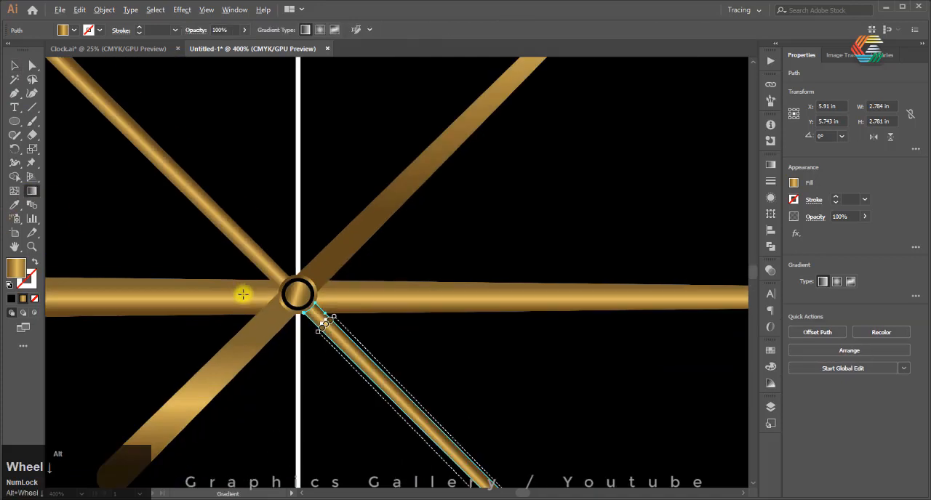
{"action": "scroll", "coordinate": [327, 315], "scroll_direction": "up", "scroll_amount": 3}
Select both sections of the thicker diagonal hand and redraw their gradient across the hand's width
{"action": "left_click", "coordinate": [15, 66]}
{"action": "left_click", "coordinate": [343, 162]}
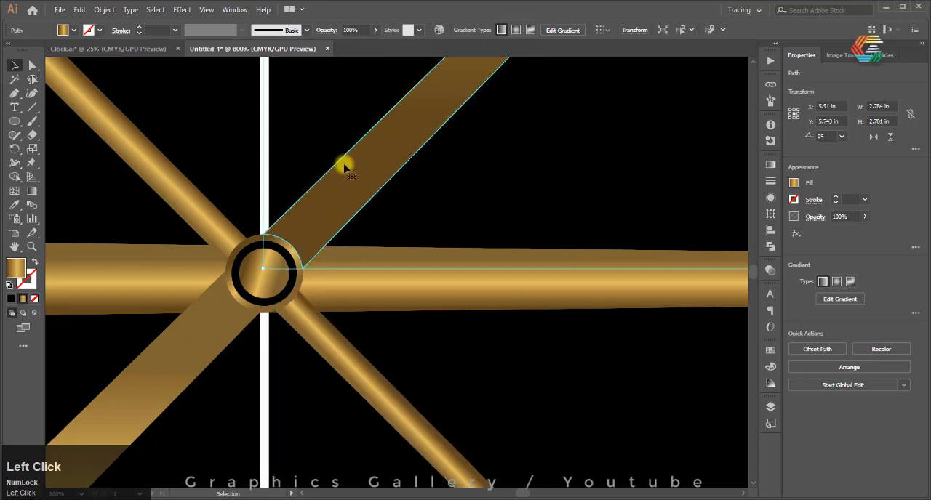
{"action": "left_click", "coordinate": [214, 327], "text": "shift"}
{"action": "left_click", "coordinate": [33, 191]}
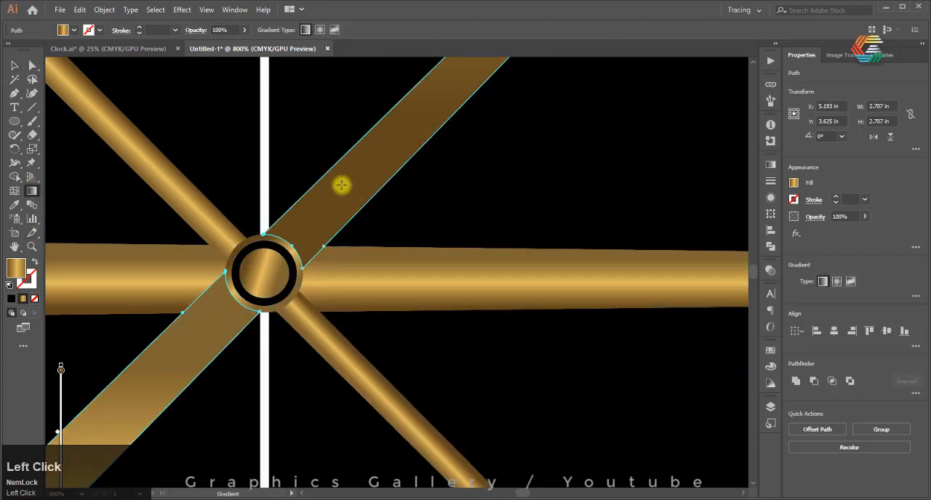
{"action": "left_click_drag", "start_coordinate": [334, 174], "coordinate": [364, 203]}
{"action": "left_click", "coordinate": [14, 65]}
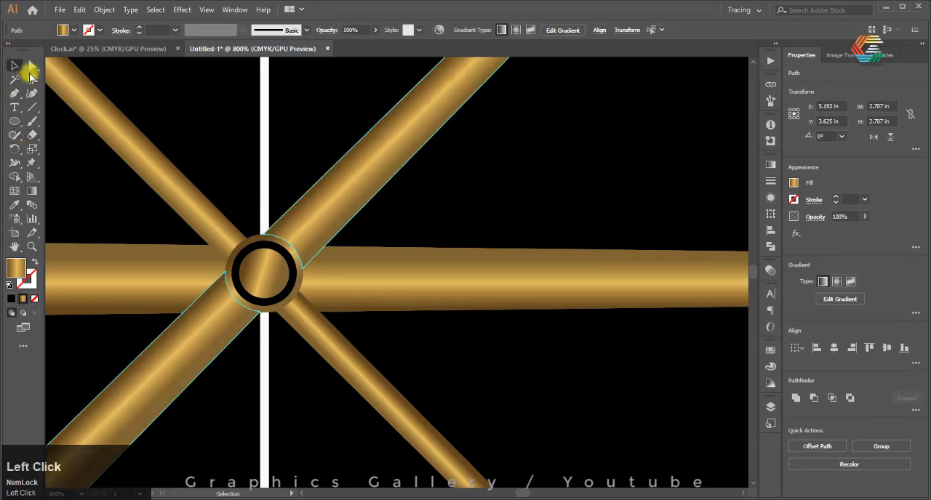
{"action": "left_click", "coordinate": [459, 237]}
Redraw the gradient of the hub's outer ring nearly vertically, from its upper edge down through the hub
{"action": "scroll", "coordinate": [424, 279], "scroll_direction": "down", "scroll_amount": 5}
{"action": "scroll", "coordinate": [507, 331], "scroll_direction": "up", "scroll_amount": 2}
{"action": "scroll", "coordinate": [333, 266], "scroll_direction": "down", "scroll_amount": 5}
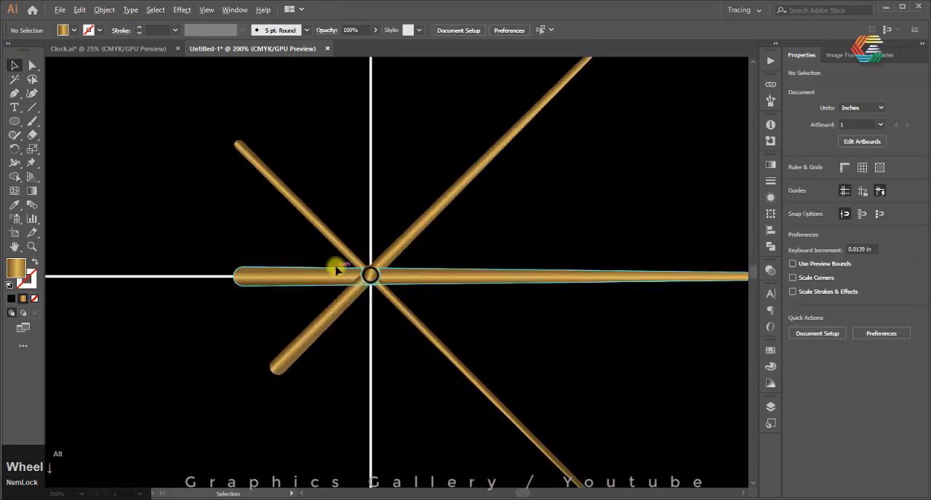
{"action": "scroll", "coordinate": [491, 267], "scroll_direction": "up", "scroll_amount": 3}
{"action": "scroll", "coordinate": [491, 266], "scroll_direction": "up", "scroll_amount": 1}
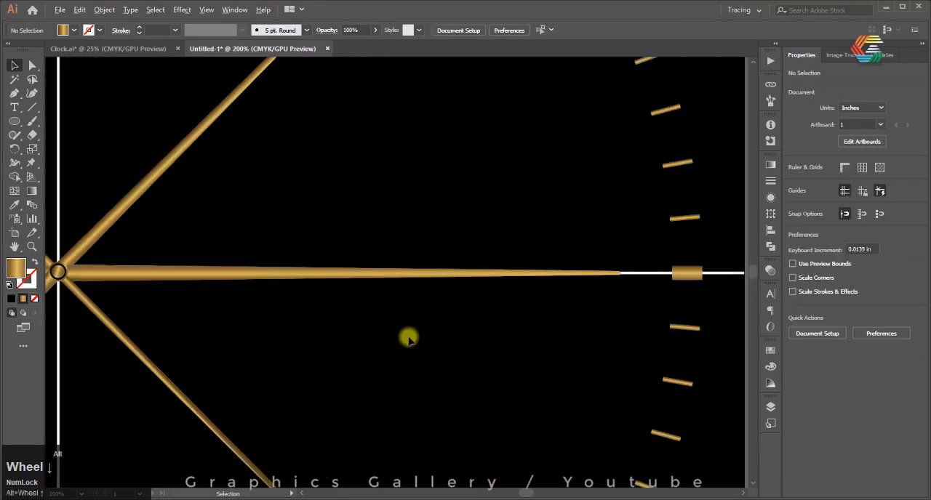
{"action": "scroll", "coordinate": [112, 295], "scroll_direction": "up", "scroll_amount": 2}
{"action": "scroll", "coordinate": [182, 272], "scroll_direction": "up", "scroll_amount": 2}
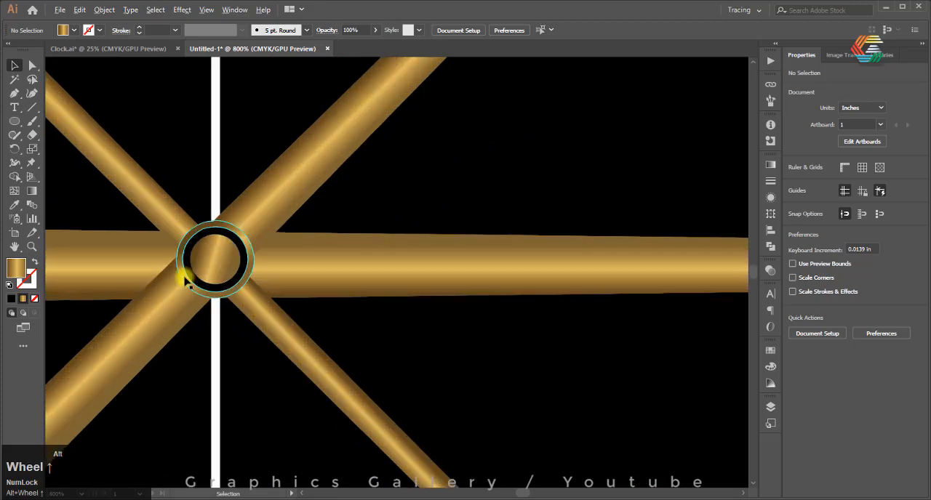
{"action": "scroll", "coordinate": [217, 244], "scroll_direction": "up", "scroll_amount": 2}
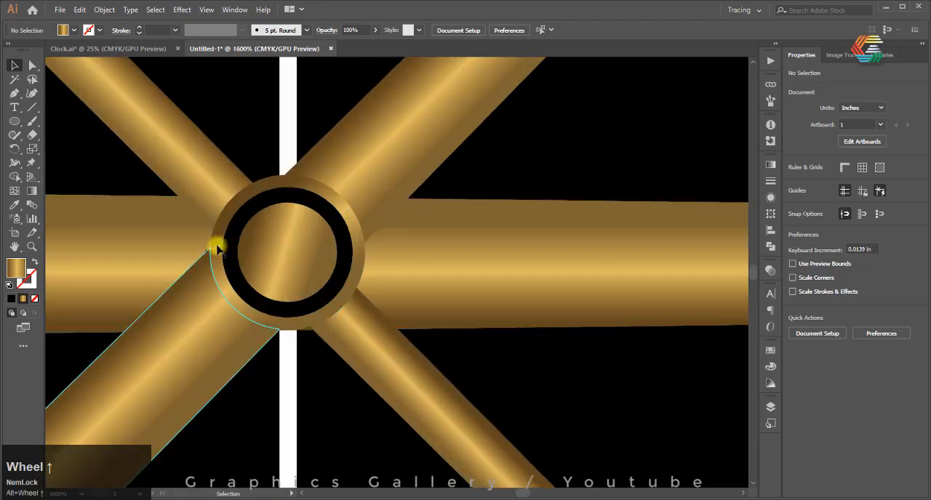
{"action": "left_click", "coordinate": [216, 246]}
{"action": "left_click", "coordinate": [34, 192]}
{"action": "left_click", "coordinate": [267, 182]}
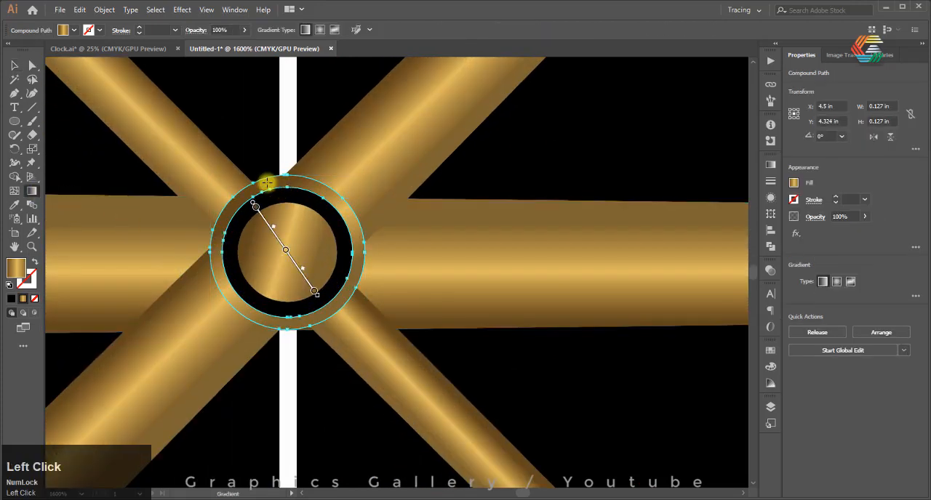
{"action": "left_click_drag", "start_coordinate": [271, 182], "coordinate": [260, 278]}
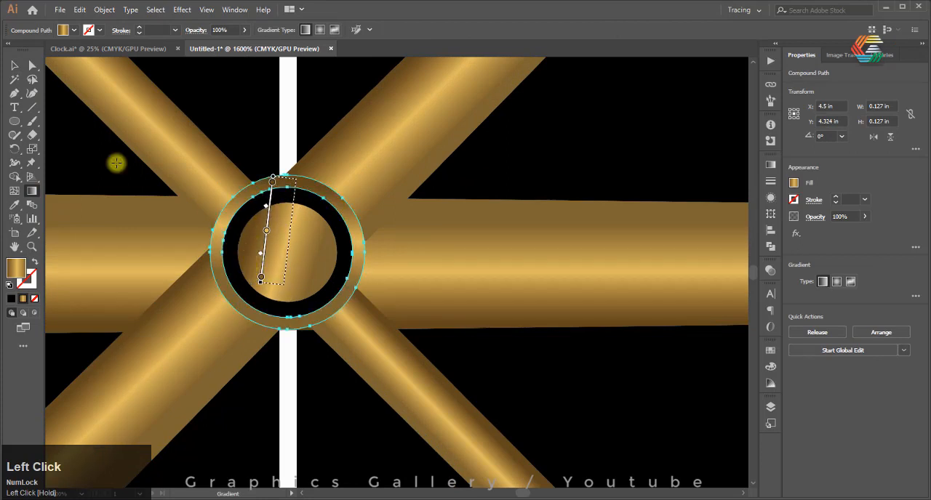
{"action": "left_click", "coordinate": [11, 66]}
{"action": "left_click", "coordinate": [596, 156]}
Switch to the Clock.ai document and select the crown, the "Royal" lettering and the "Graphics Gallery" lettering together
{"action": "scroll", "coordinate": [322, 234], "scroll_direction": "down", "scroll_amount": 11, "text": "alt"}
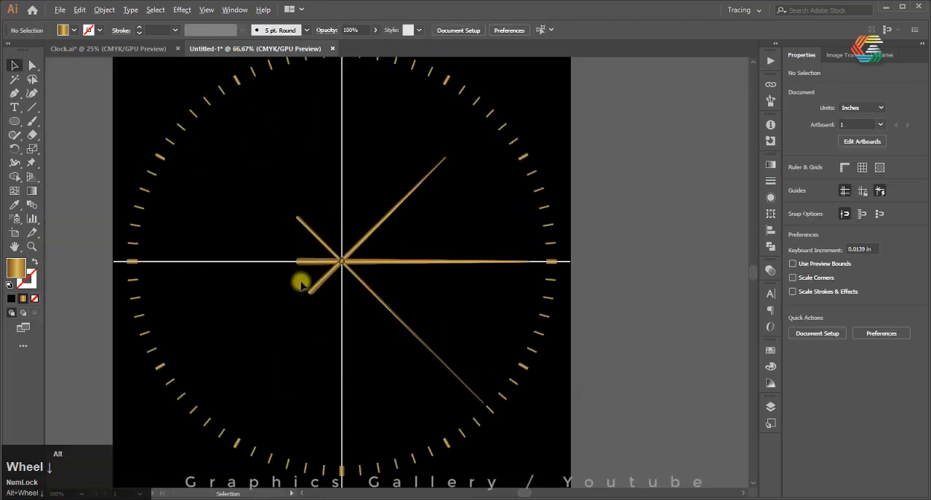
{"action": "scroll", "coordinate": [364, 330], "scroll_direction": "up", "scroll_amount": 1, "text": "alt"}
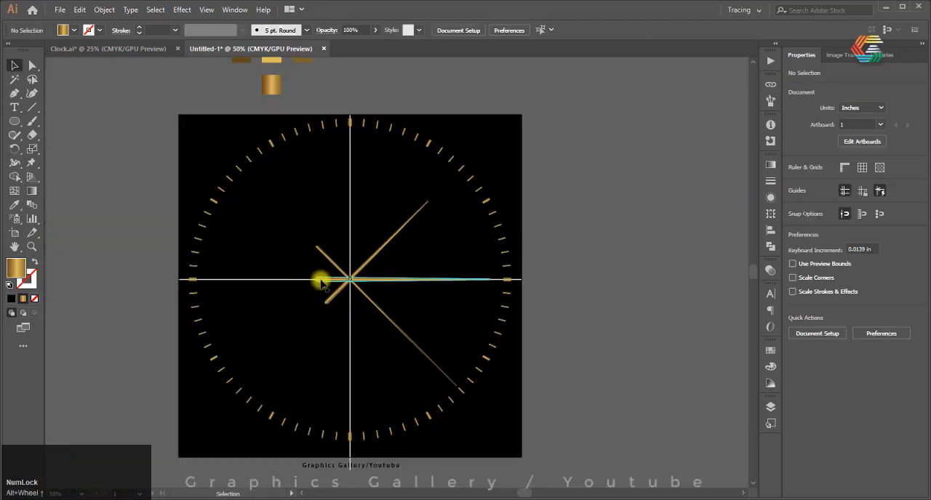
{"action": "left_click", "coordinate": [108, 49]}
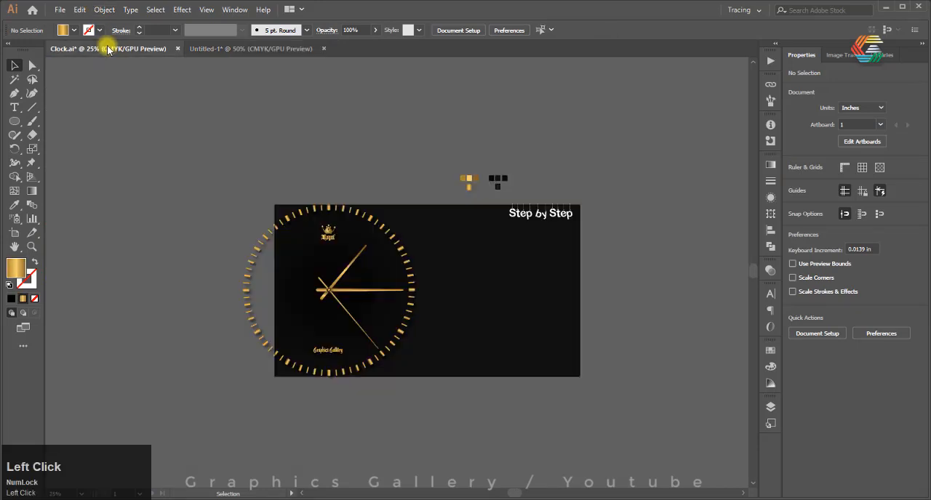
{"action": "scroll", "coordinate": [316, 238], "scroll_direction": "up", "scroll_amount": 3, "text": "alt"}
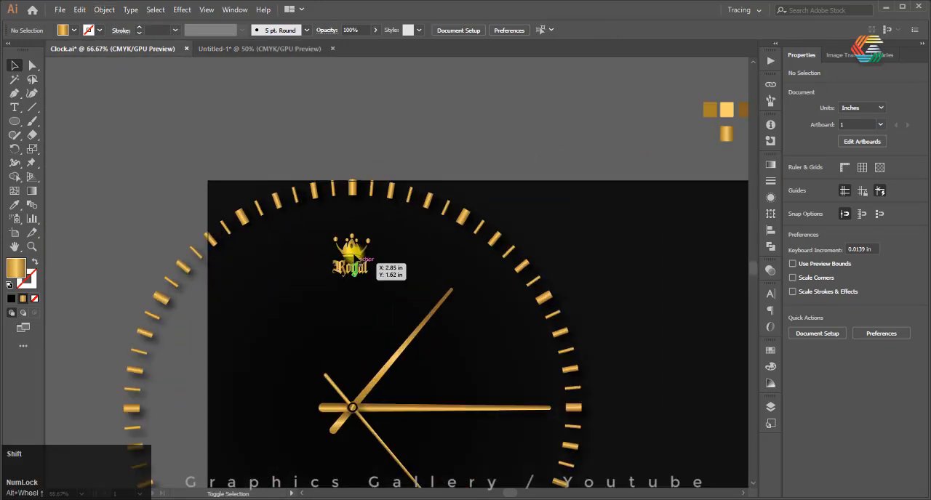
{"action": "scroll", "coordinate": [355, 245], "scroll_direction": "up", "scroll_amount": 2, "text": "alt"}
{"action": "left_click", "coordinate": [353, 239]}
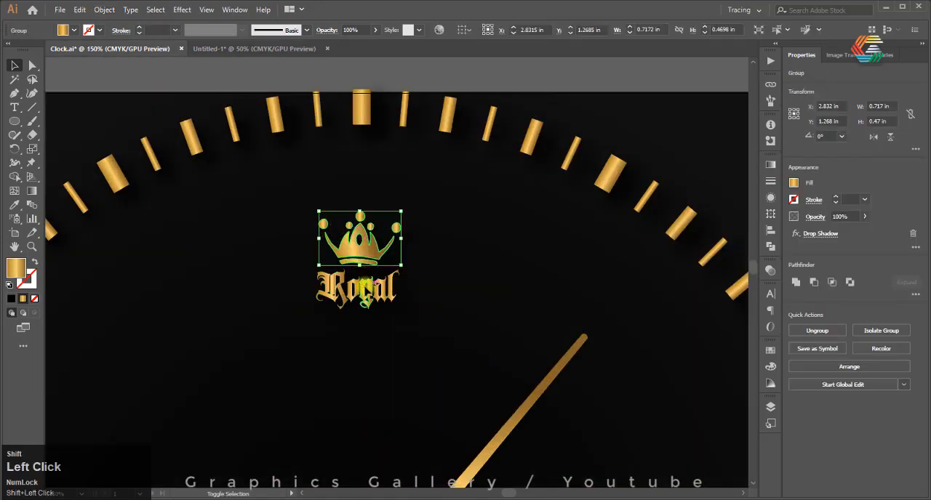
{"action": "left_click", "coordinate": [370, 278], "text": "shift"}
{"action": "scroll", "coordinate": [342, 230], "scroll_direction": "down", "scroll_amount": 6, "text": "alt"}
{"action": "scroll", "coordinate": [341, 309], "scroll_direction": "up", "scroll_amount": 4, "text": "alt"}
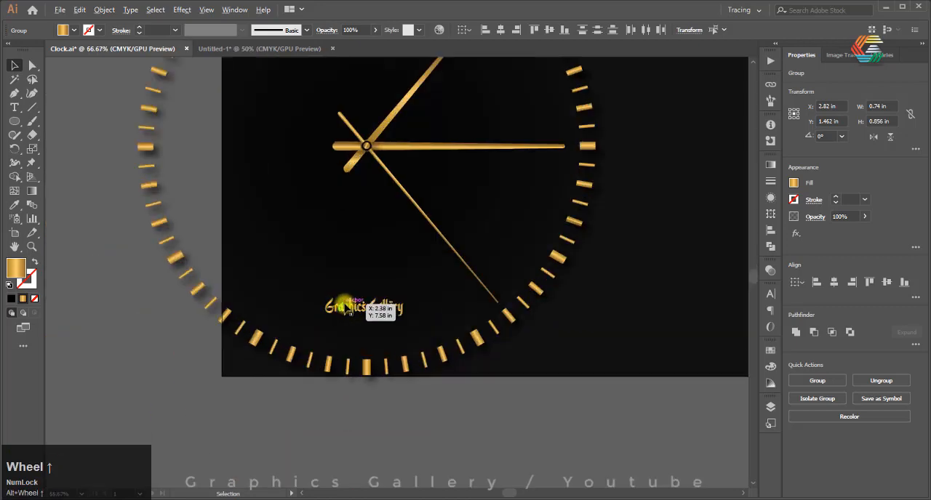
{"action": "left_click", "coordinate": [346, 308], "text": "shift"}
Transfer the selected crown, "Royal" and "Graphics Gallery" lettering into Untitled-1 and centre them on the clock's vertical line, crown below the twelve o'clock marker
{"action": "scroll", "coordinate": [270, 243], "scroll_direction": "down", "scroll_amount": 3, "text": "alt"}
{"action": "scroll", "coordinate": [267, 245], "scroll_direction": "up", "scroll_amount": 1, "text": "alt"}
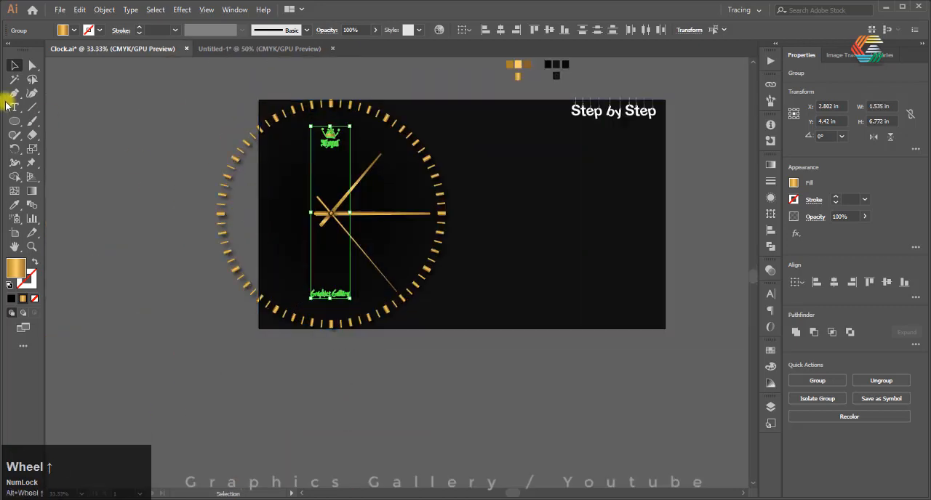
{"action": "left_click_drag", "start_coordinate": [323, 138], "coordinate": [273, 152], "text": "alt"}
{"action": "left_click_drag", "start_coordinate": [312, 233], "coordinate": [308, 233], "text": "alt"}
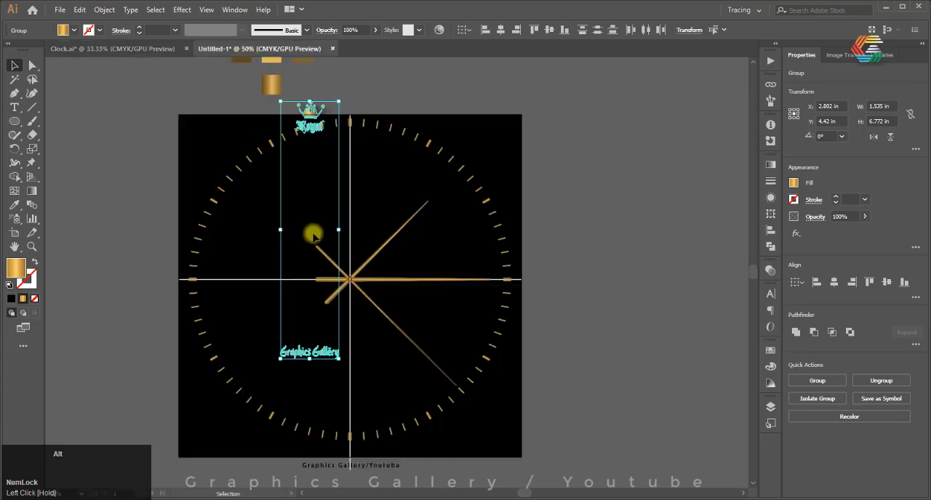
{"action": "left_click_drag", "start_coordinate": [305, 130], "coordinate": [344, 169]}
{"action": "left_click", "coordinate": [638, 240]}
{"action": "scroll", "coordinate": [357, 233], "scroll_direction": "up", "scroll_amount": 2, "text": "alt"}
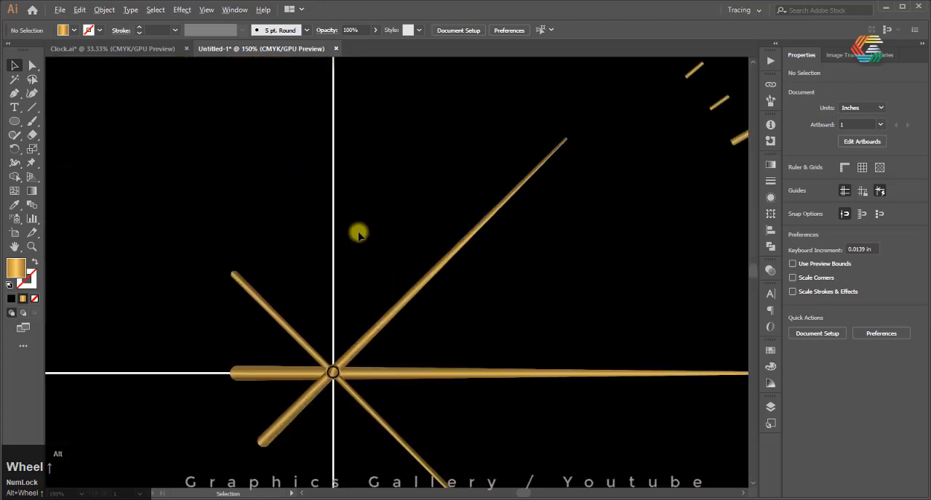
{"action": "scroll", "coordinate": [357, 233], "scroll_direction": "down", "scroll_amount": 2, "text": "alt"}
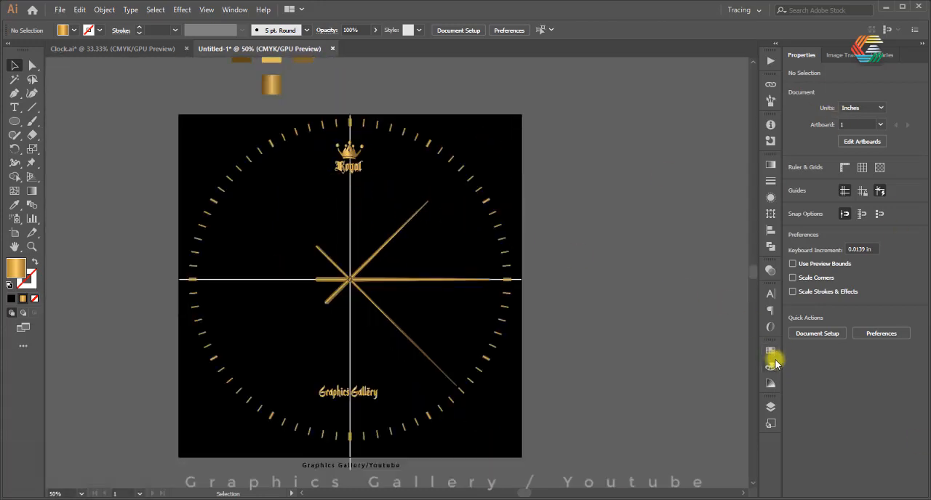
Check the layer list for locked layers and unlock all locked objects in the clock document
{"action": "left_click", "coordinate": [776, 403]}
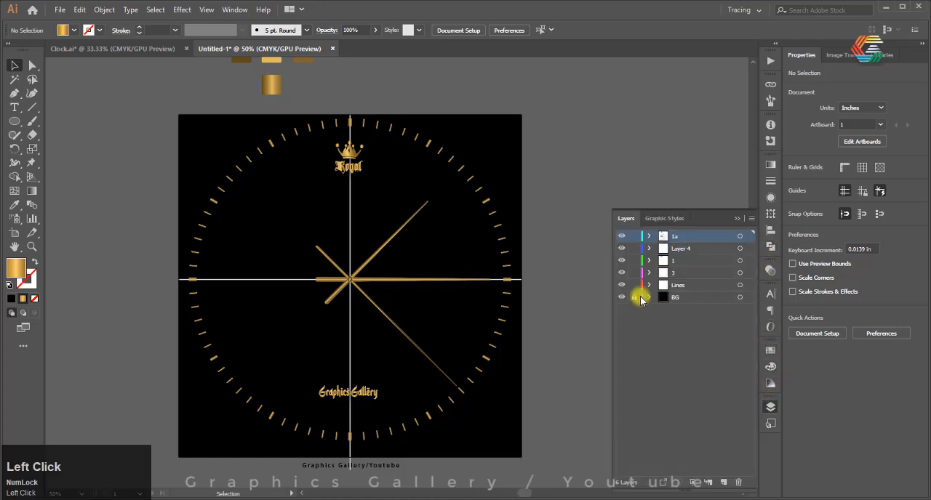
{"action": "left_click", "coordinate": [733, 219]}
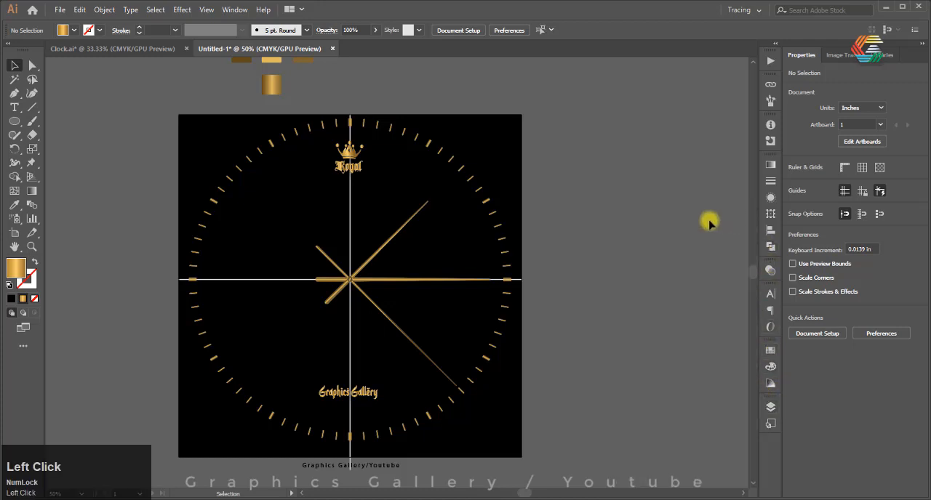
{"action": "left_click", "coordinate": [104, 11]}
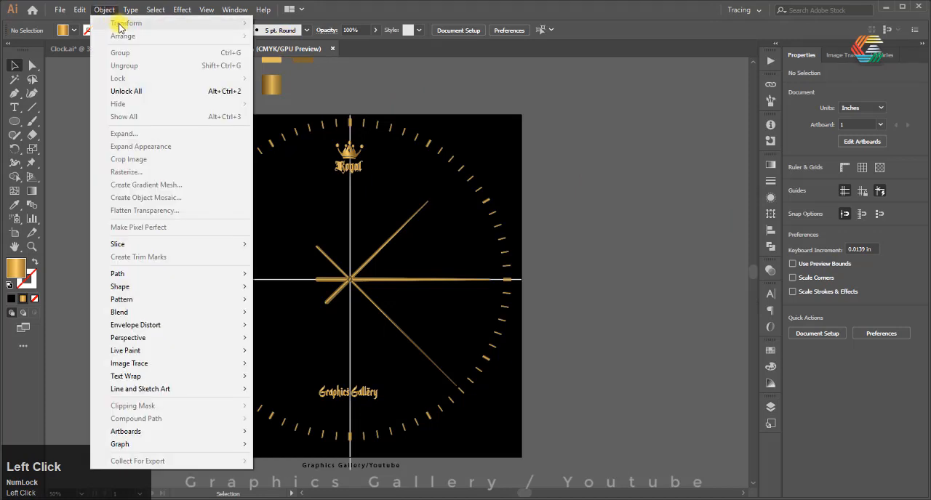
{"action": "left_click", "coordinate": [153, 92]}
{"action": "left_click", "coordinate": [582, 168]}
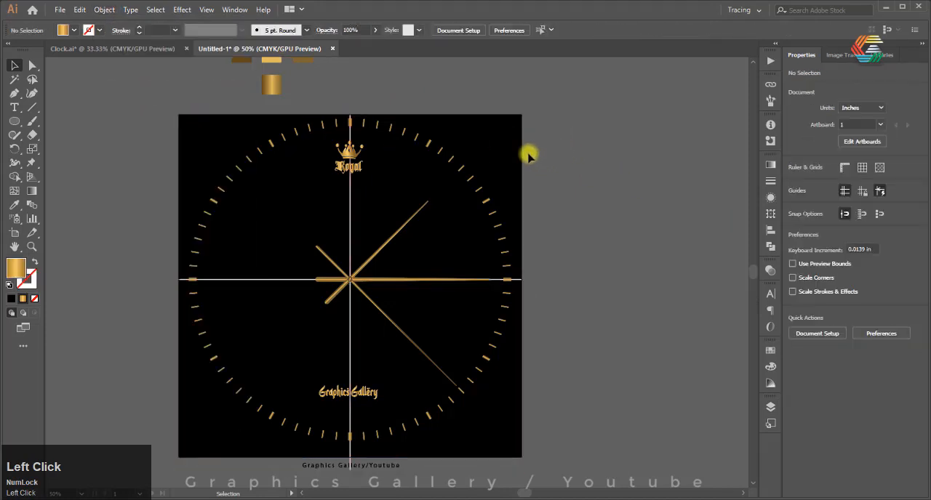
Select the white vertical and horizontal centre lines crossing the clock face together and delete them
{"action": "scroll", "coordinate": [336, 170], "scroll_direction": "up", "scroll_amount": 2}
{"action": "scroll", "coordinate": [337, 169], "scroll_direction": "up", "scroll_amount": 3}
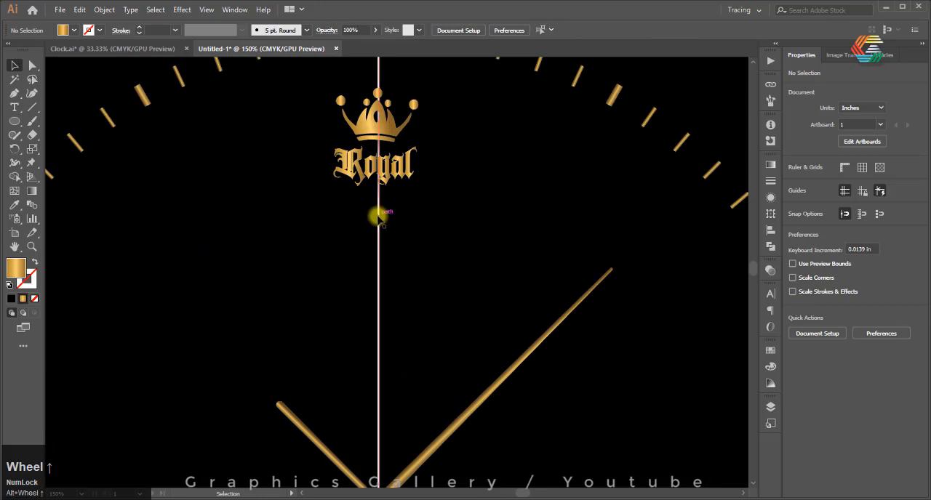
{"action": "scroll", "coordinate": [378, 216], "scroll_direction": "down", "scroll_amount": 3}
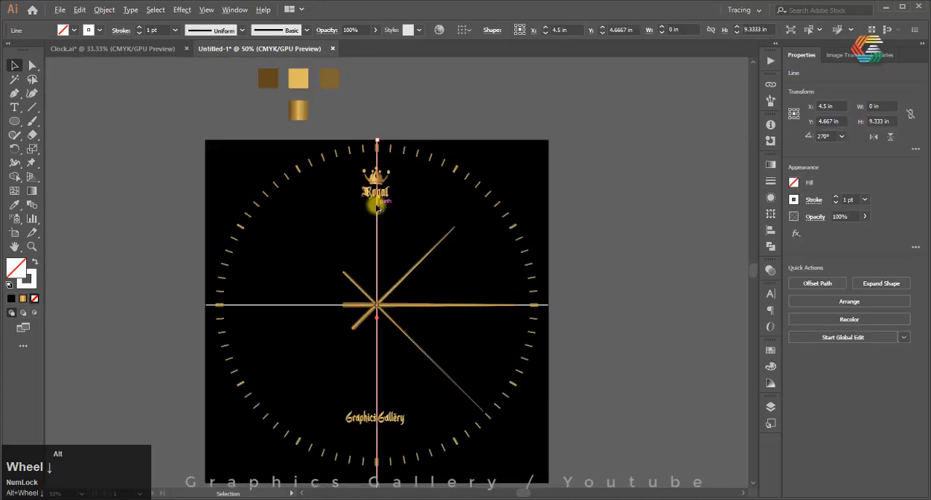
{"action": "left_click", "coordinate": [322, 307], "text": "shift"}
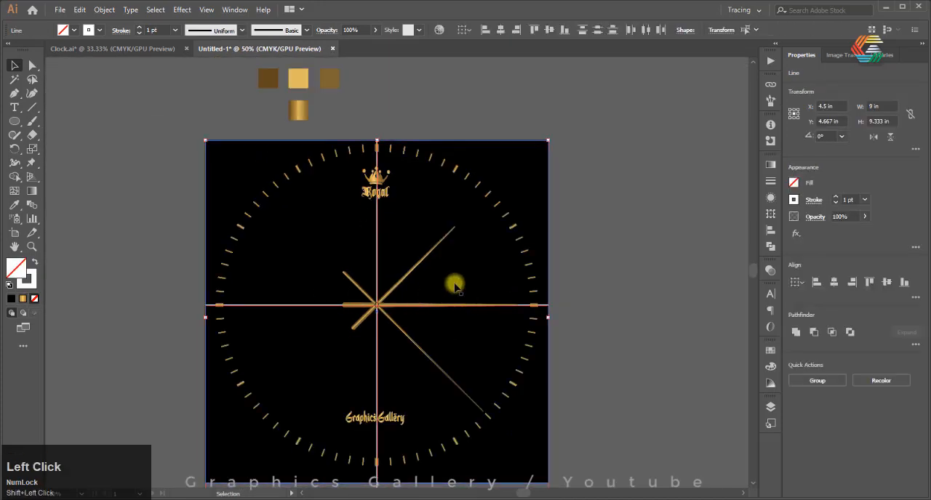
{"action": "key", "text": "Delete"}
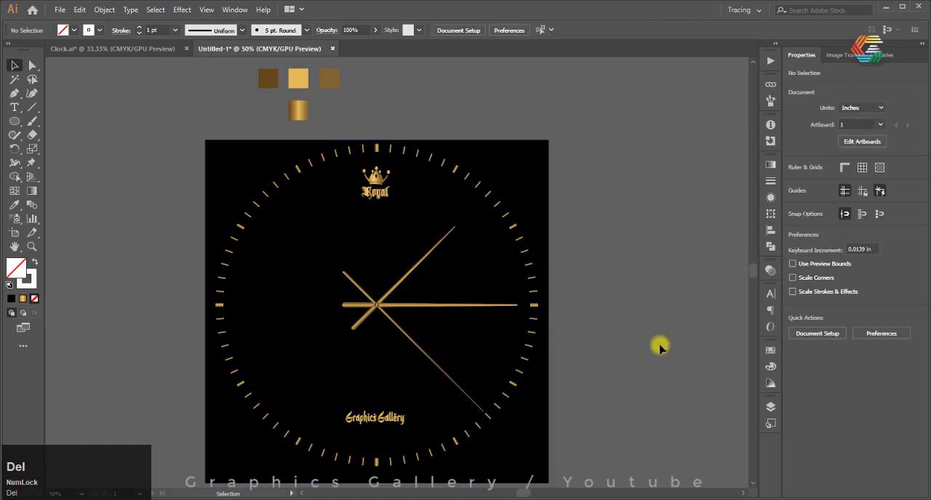